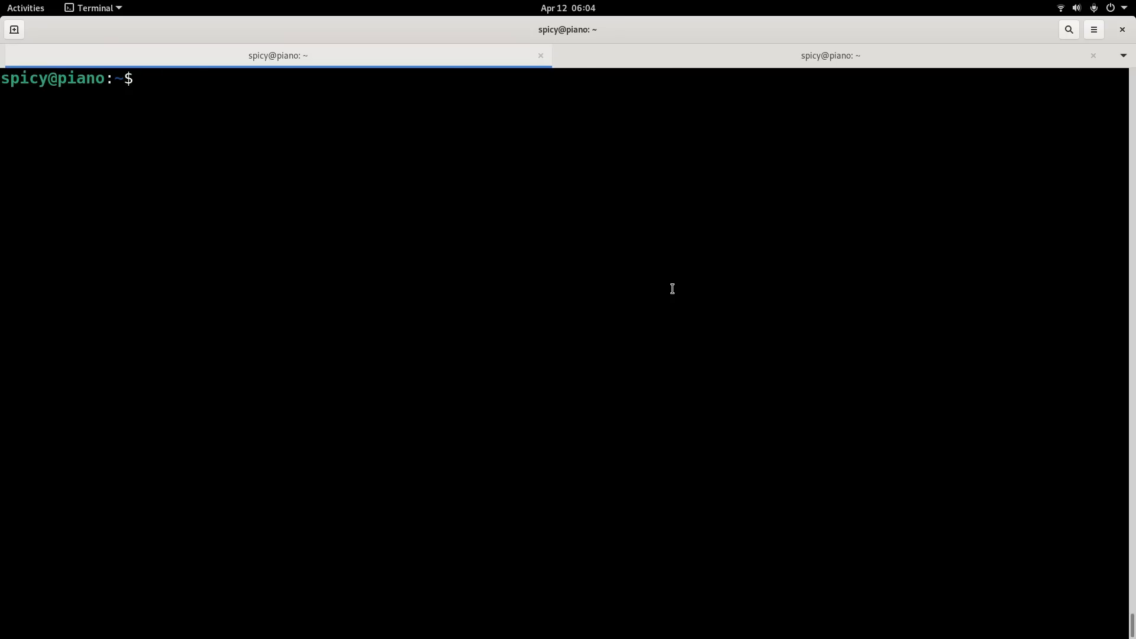
pyautogui.press('Up')
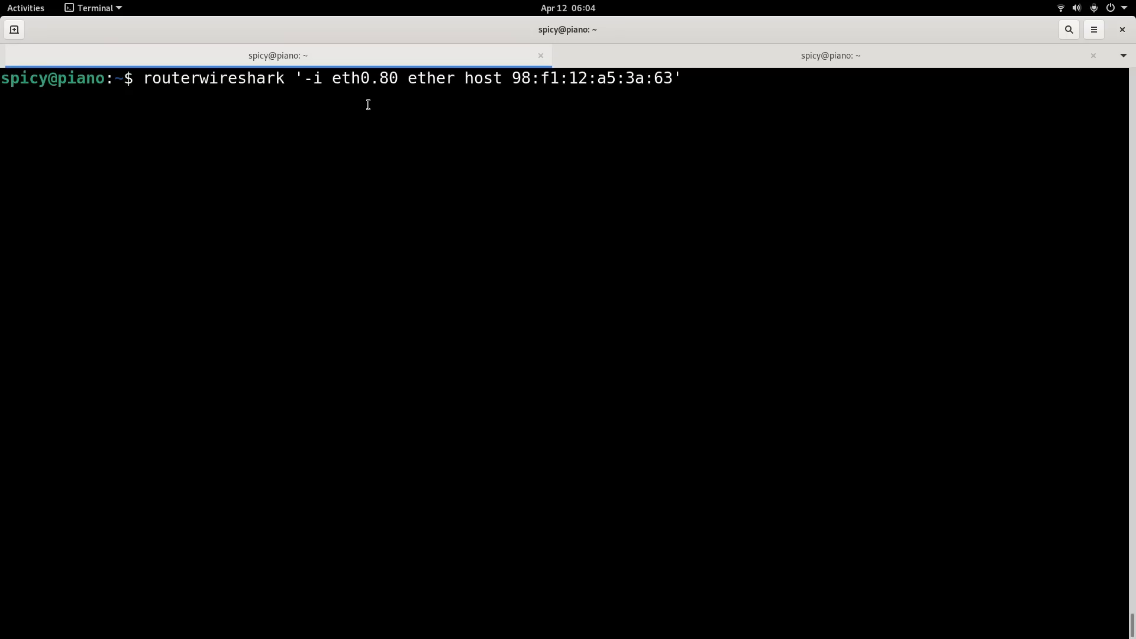
pyautogui.moveTo(329, 79); pyautogui.dragTo(399, 78)
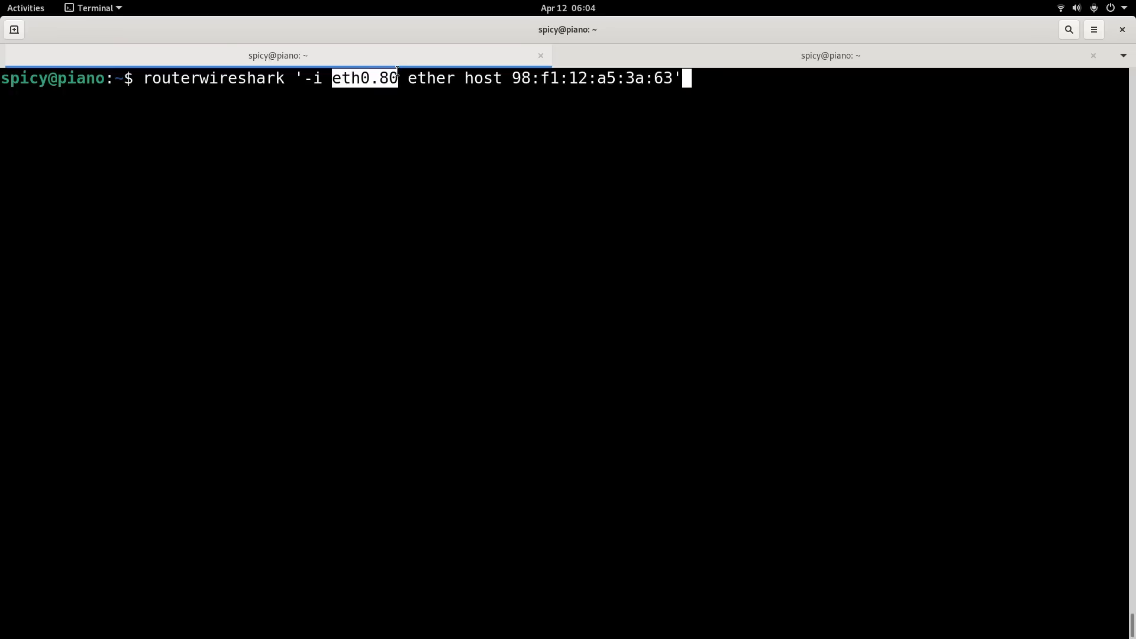
pyautogui.moveTo(512, 79); pyautogui.dragTo(614, 231)
pyautogui.click(611, 222)
pyautogui.press('Return')
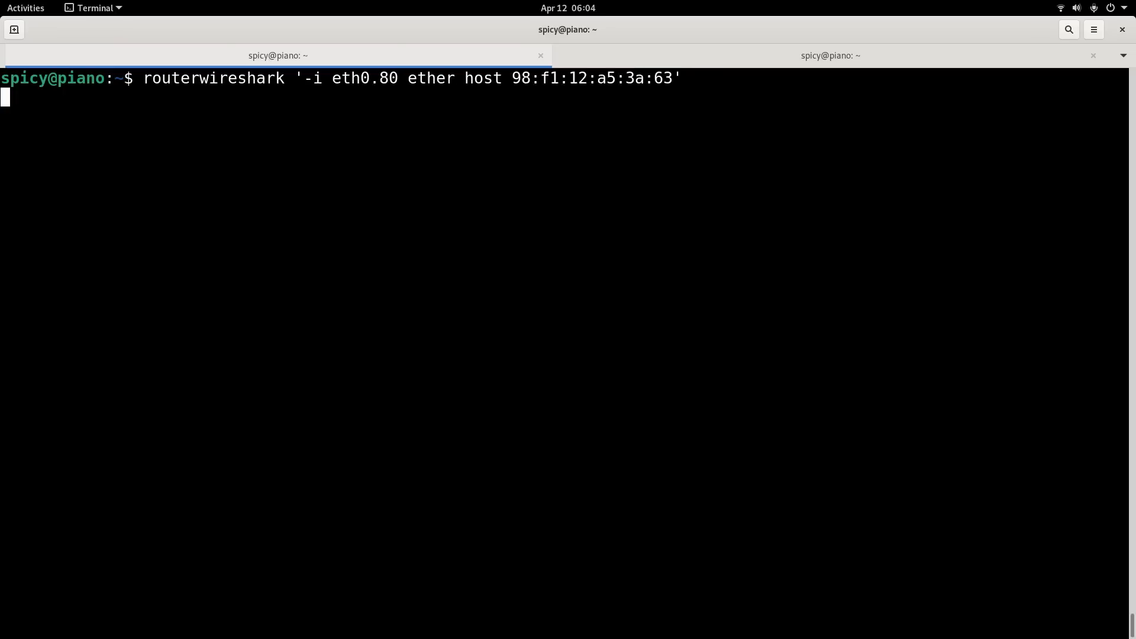
# Run the command waiting in the second terminal session, return to the first session, and switch to the live Wireshark capture.
pyautogui.hotkey('alt', 'Tab')
pyautogui.hotkey('ctrl', 'pagedown')
pyautogui.press('Return')
pyautogui.hotkey('ctrl', 'pageup')
pyautogui.hotkey('alt', 'Tab')
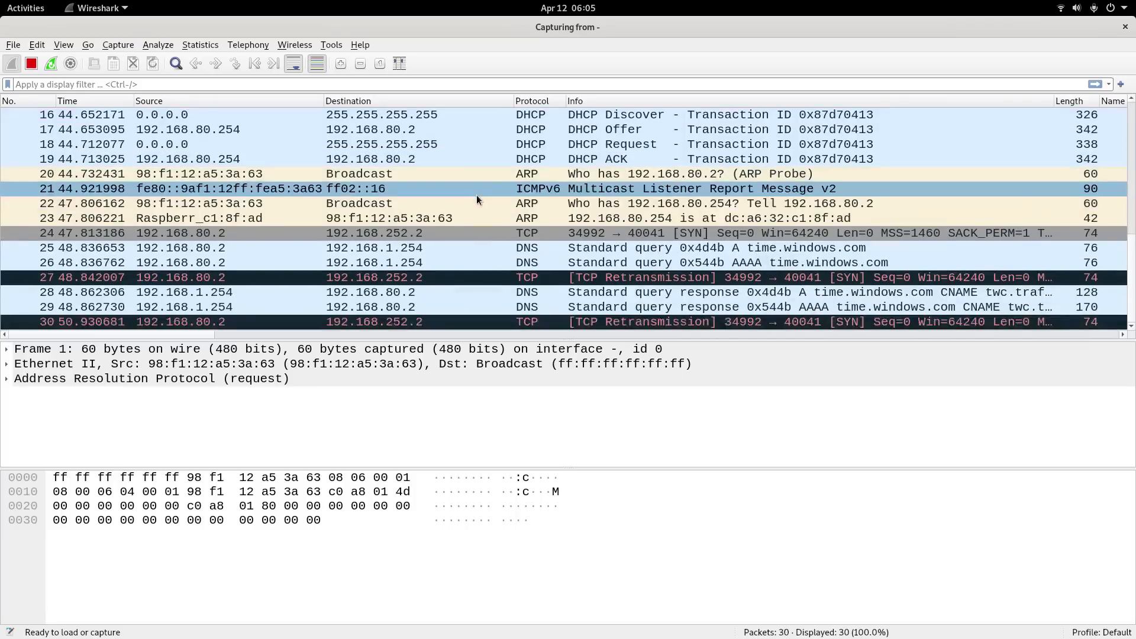
# Examine the ARP exchange in packets 20, 22 and 23, covering the address probe, the gateway request and its reply.
pyautogui.scroll(2, 477, 194)
pyautogui.click(570, 264)
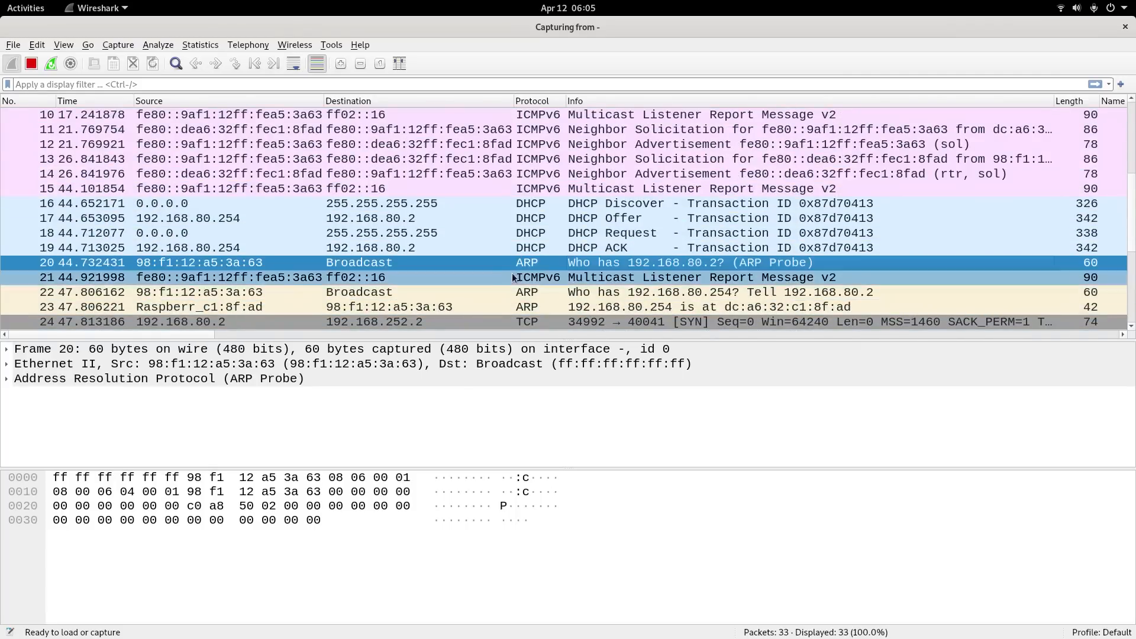
pyautogui.click(465, 295)
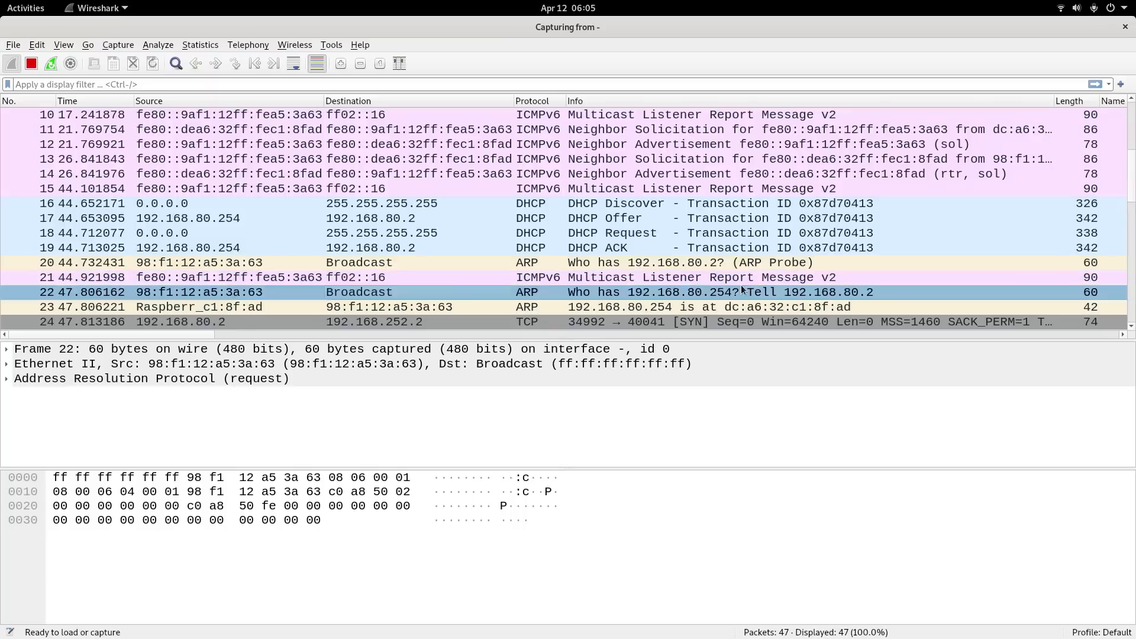
pyautogui.click(722, 306)
pyautogui.scroll(-2, 653, 300)
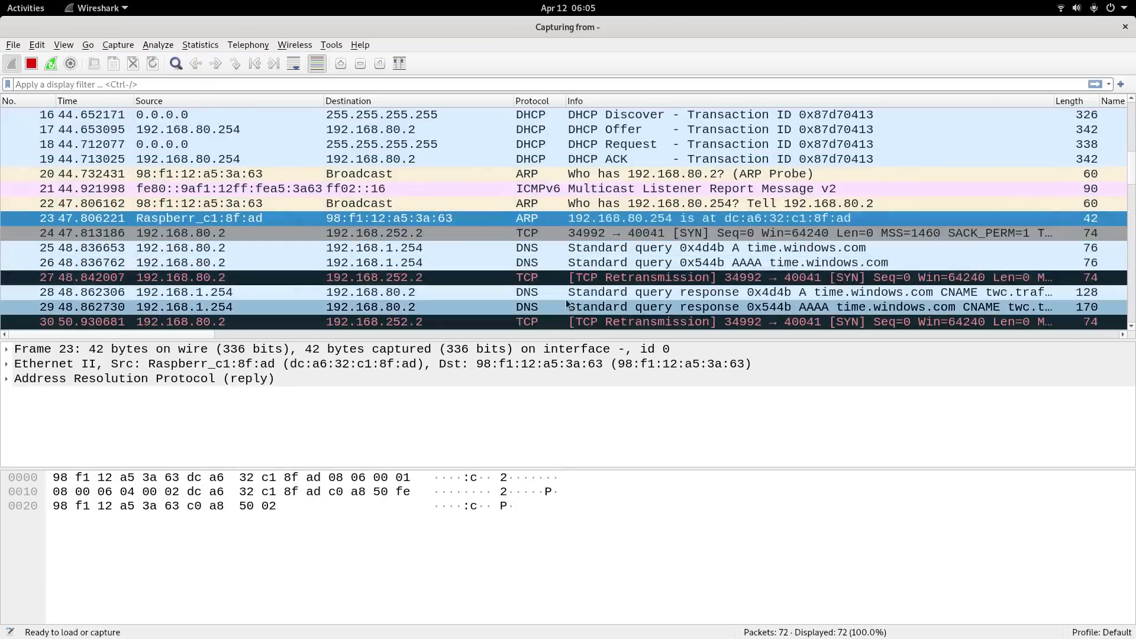
# Inspect the TCP attempts to 192.168.252.2 in packets 24 and 27, and the first DNS queries and responses for time.windows.com.
pyautogui.click(400, 235)
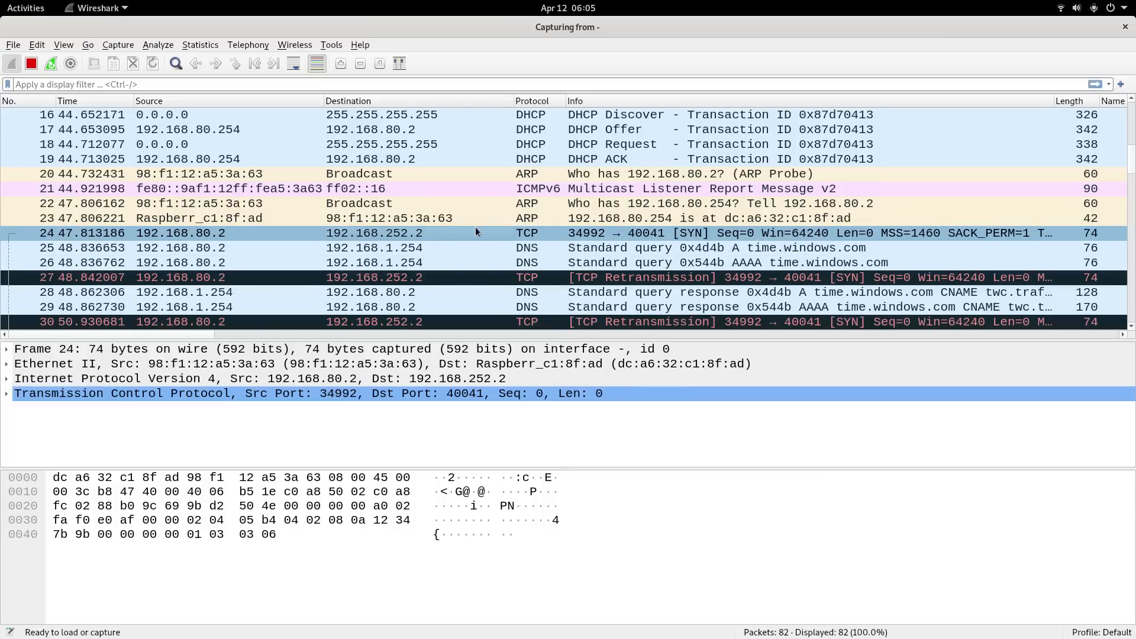
pyautogui.click(463, 247)
pyautogui.click(478, 259)
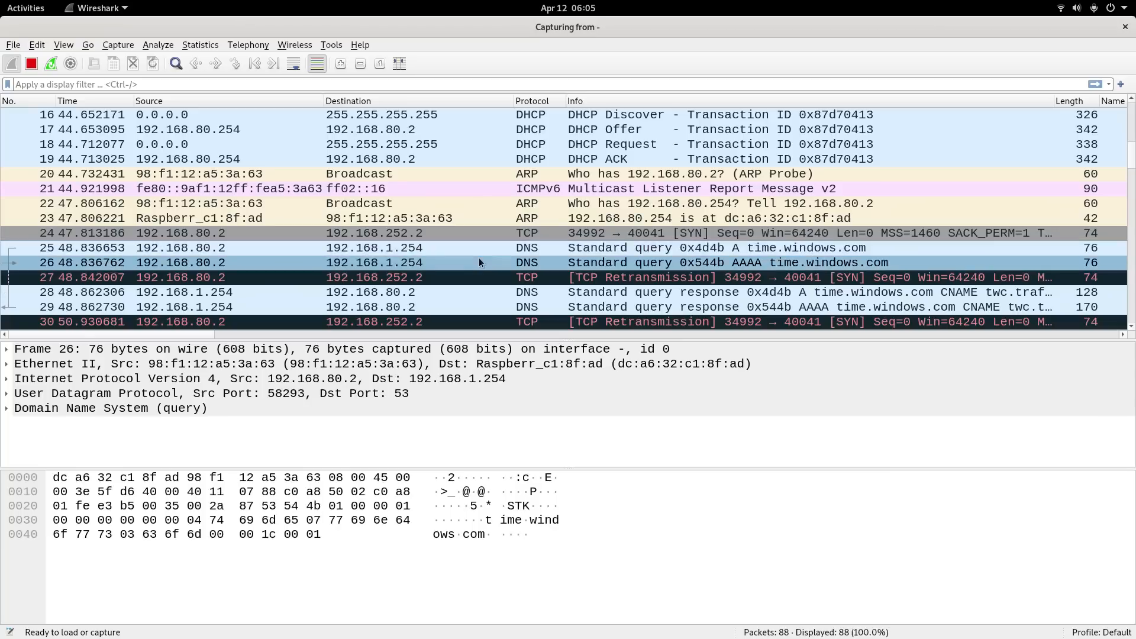
pyautogui.scroll(-1, 485, 279)
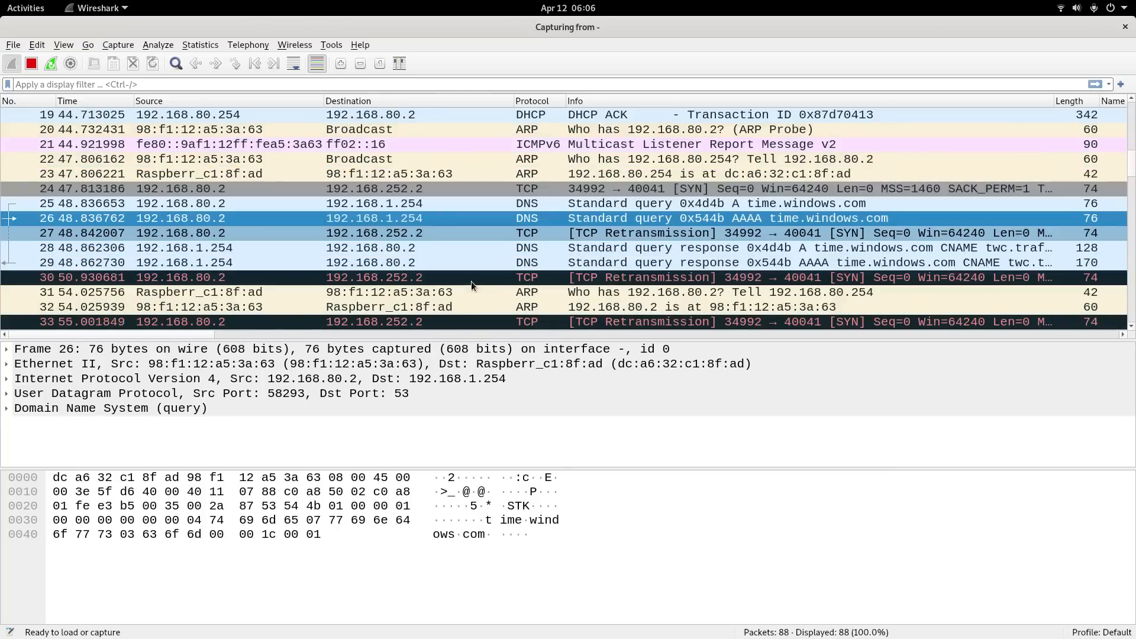
pyautogui.click(426, 233)
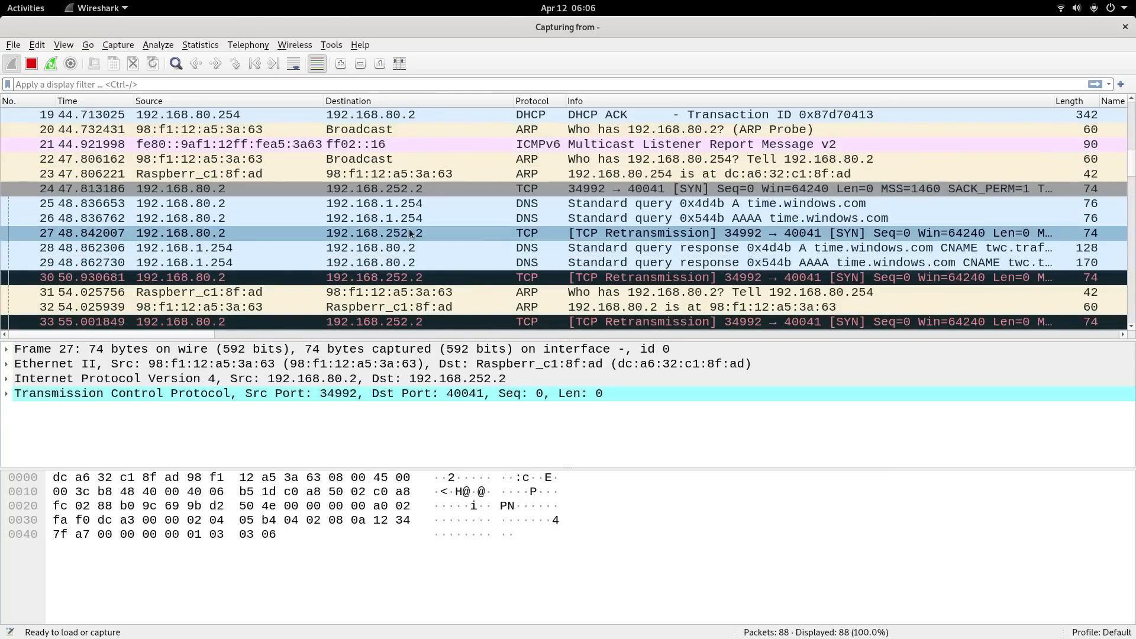
pyautogui.click(452, 254)
pyautogui.click(467, 265)
# Examine the raw data payload of broadcast packet 34 (protocol 0x8033), including its ASCII contents in the packet bytes.
pyautogui.scroll(-1, 466, 265)
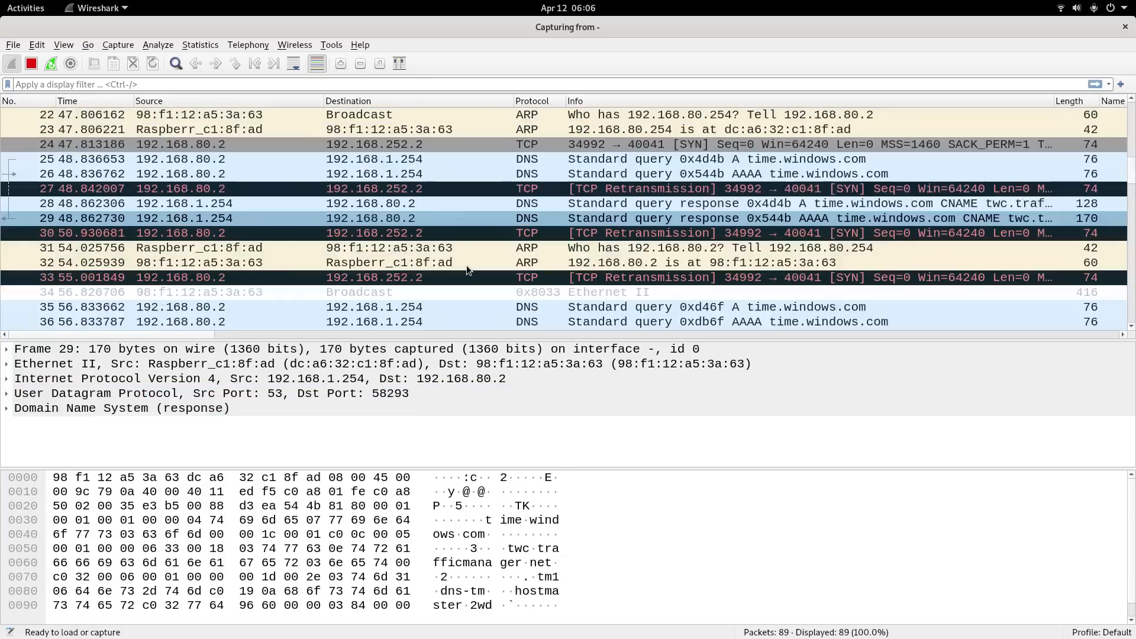
pyautogui.scroll(-1, 466, 265)
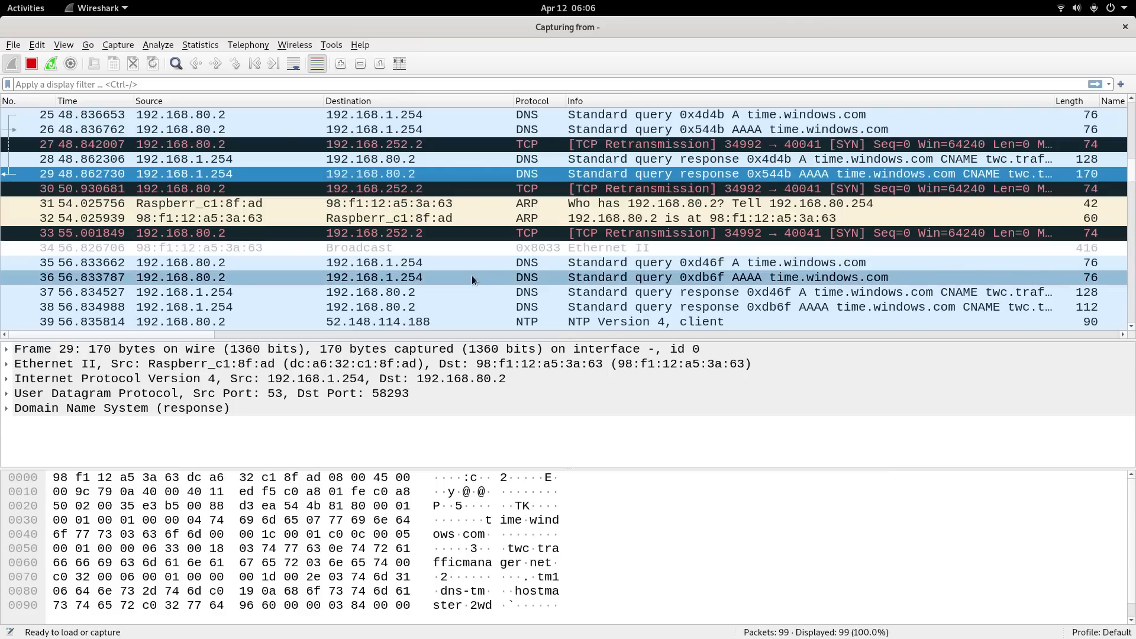
pyautogui.scroll(-1, 417, 276)
pyautogui.scroll(1, 293, 230)
pyautogui.click(278, 247)
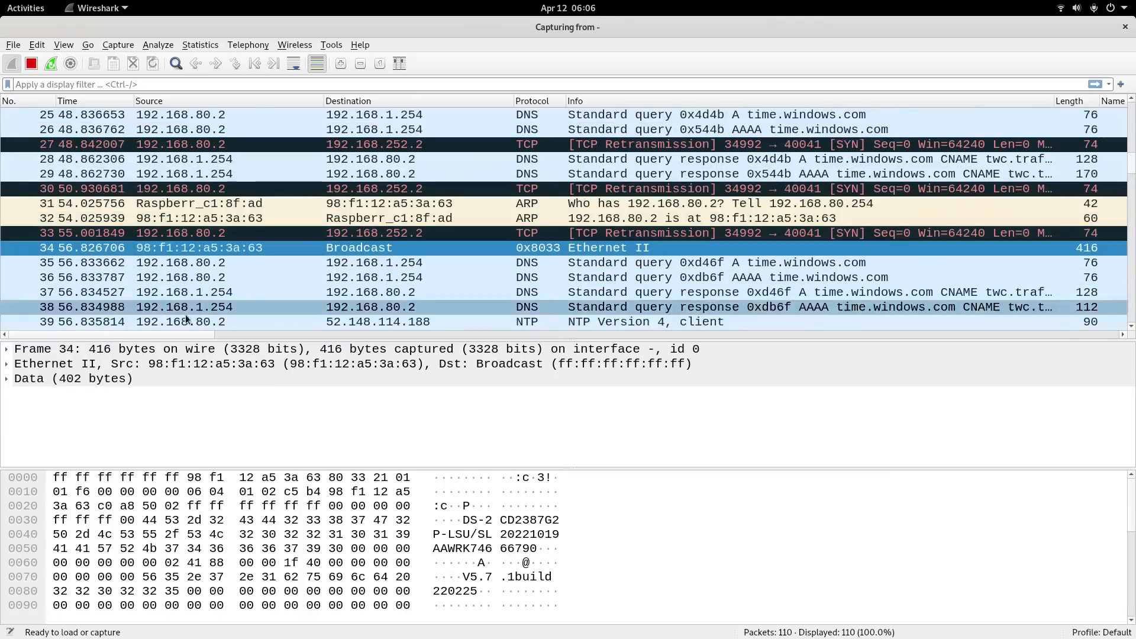
pyautogui.doubleClick(34, 381)
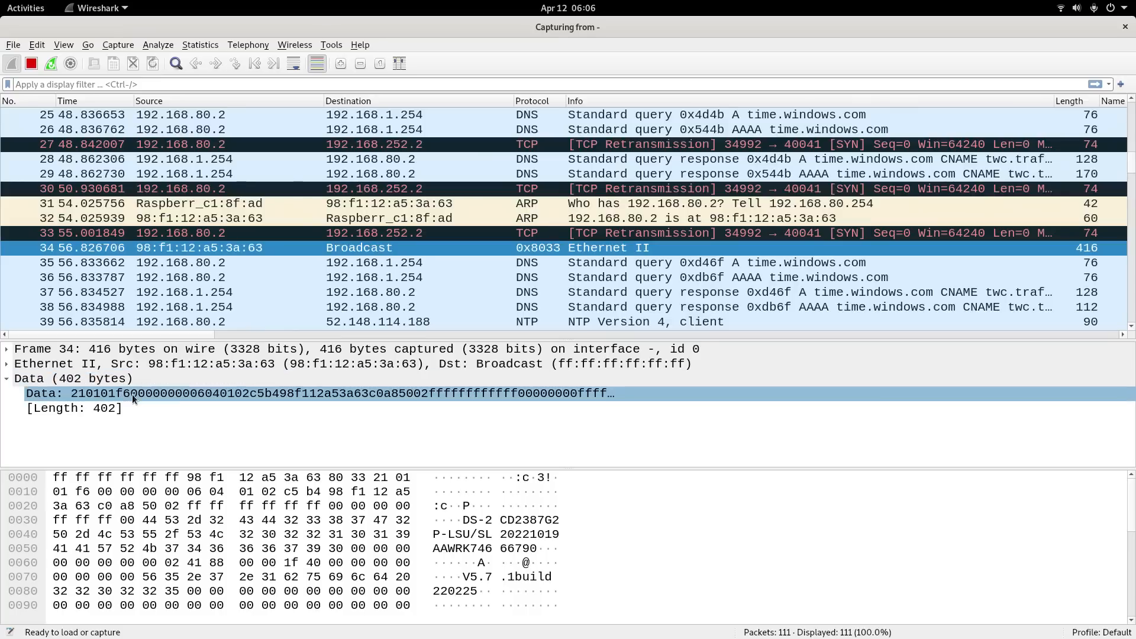
pyautogui.click(36, 392)
pyautogui.scroll(-5, 498, 535)
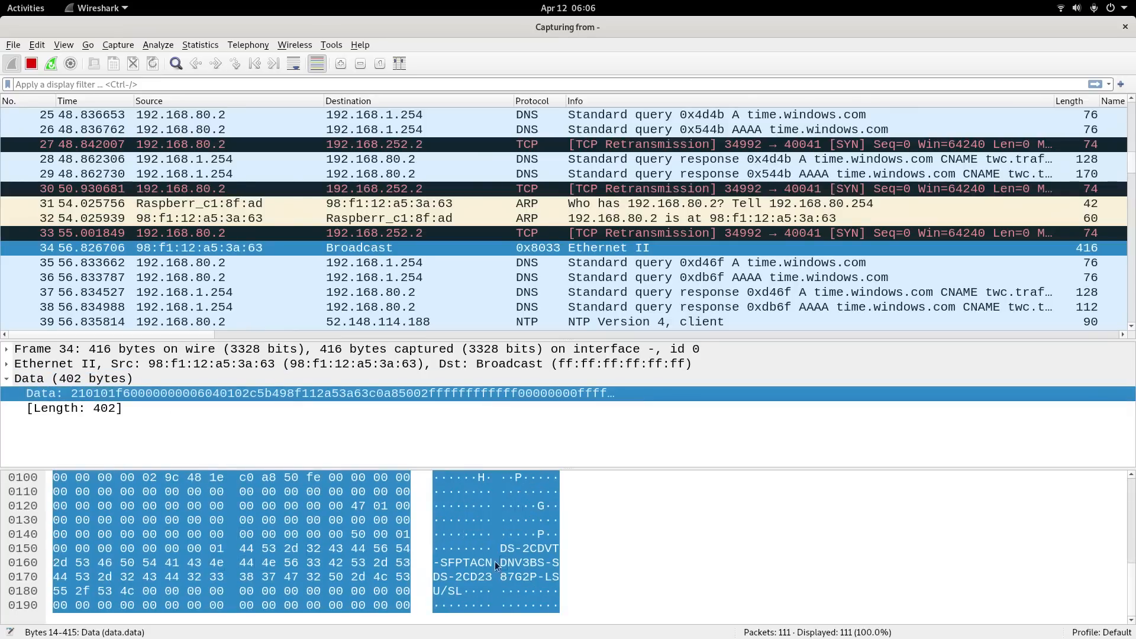
pyautogui.scroll(4, 494, 561)
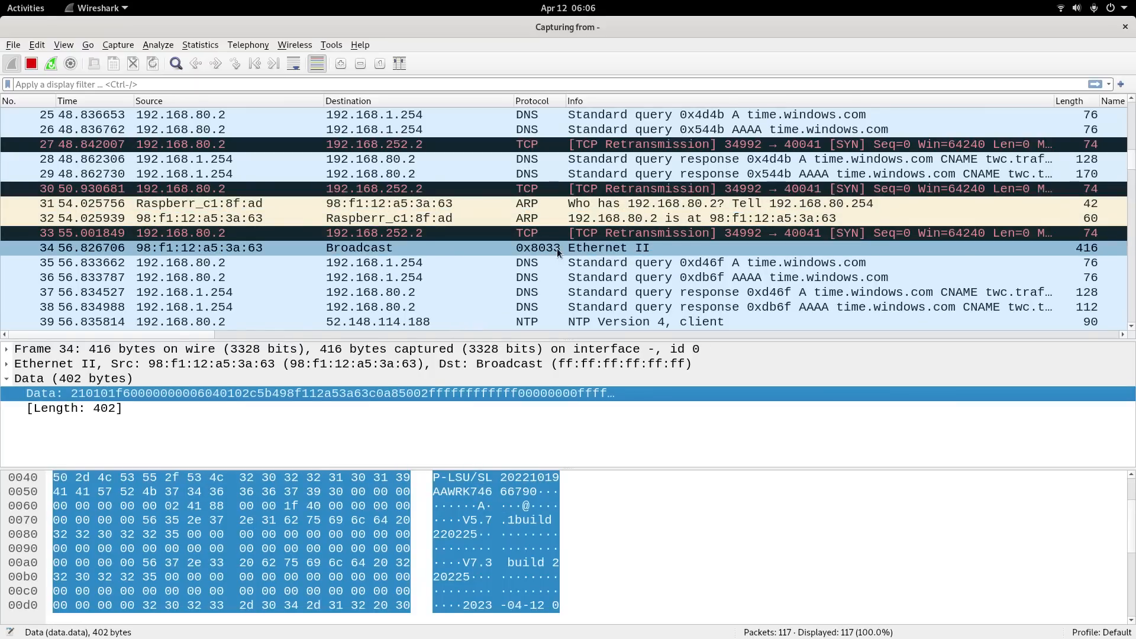
# Inspect DNS query packet 36, the NTP exchange in packets 39 and 40, and the multicast listener report in packet 41.
pyautogui.click(485, 276)
pyautogui.scroll(-2, 486, 300)
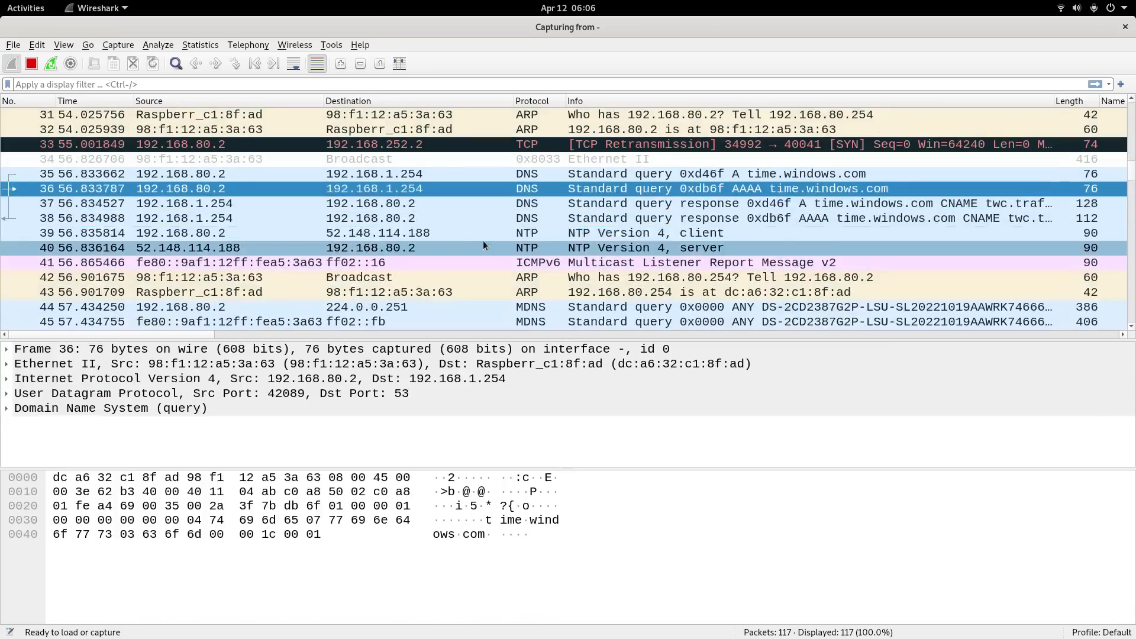
pyautogui.click(482, 232)
pyautogui.click(480, 244)
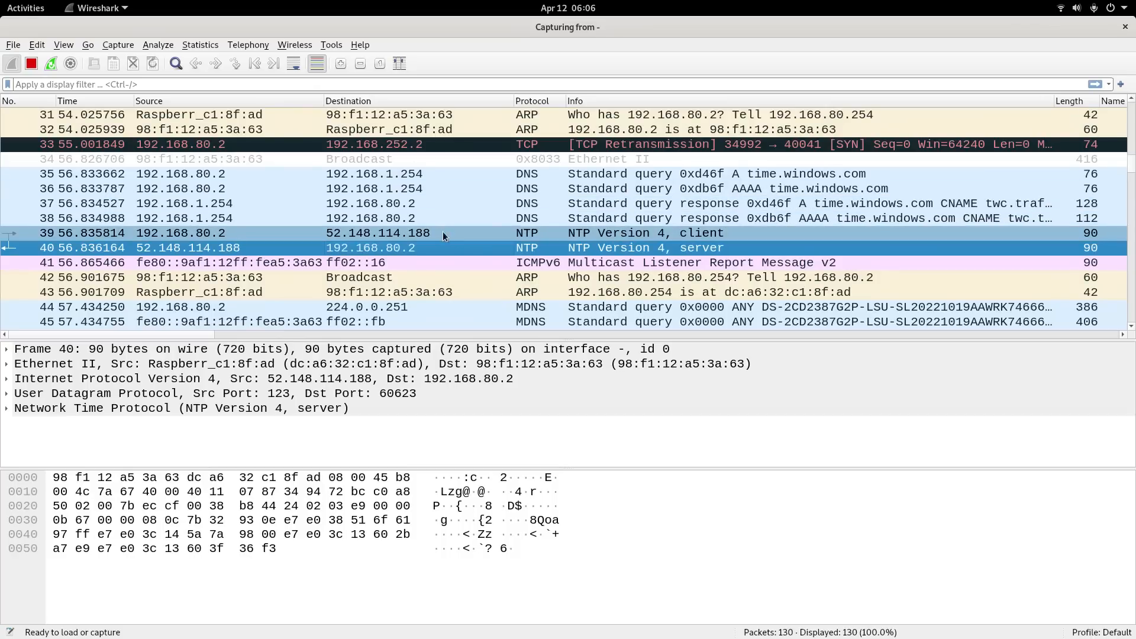
pyautogui.click(443, 233)
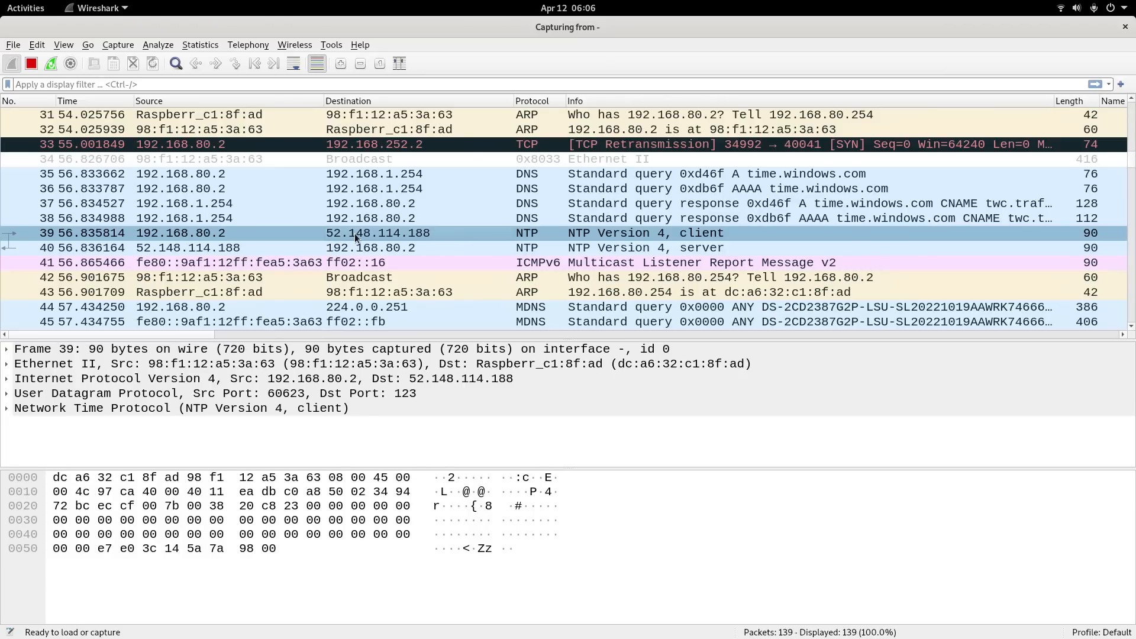
pyautogui.click(406, 264)
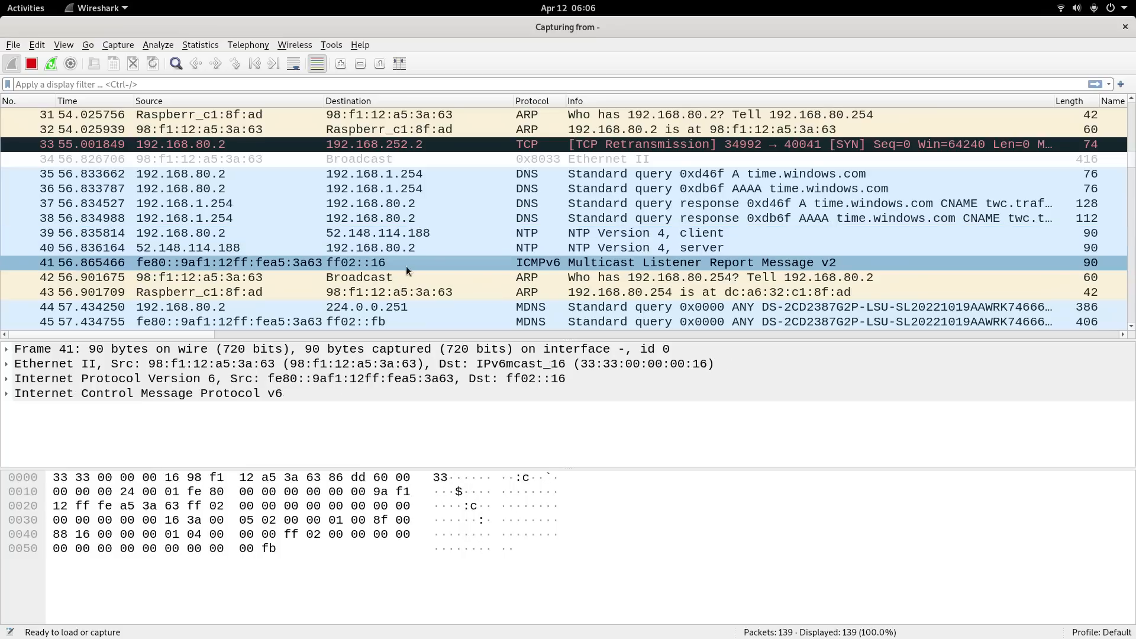
# Examine the bytes of MDNS packet 44 sent to 224.0.0.251, and follow its UDP stream to read the full contents.
pyautogui.scroll(-2, 408, 260)
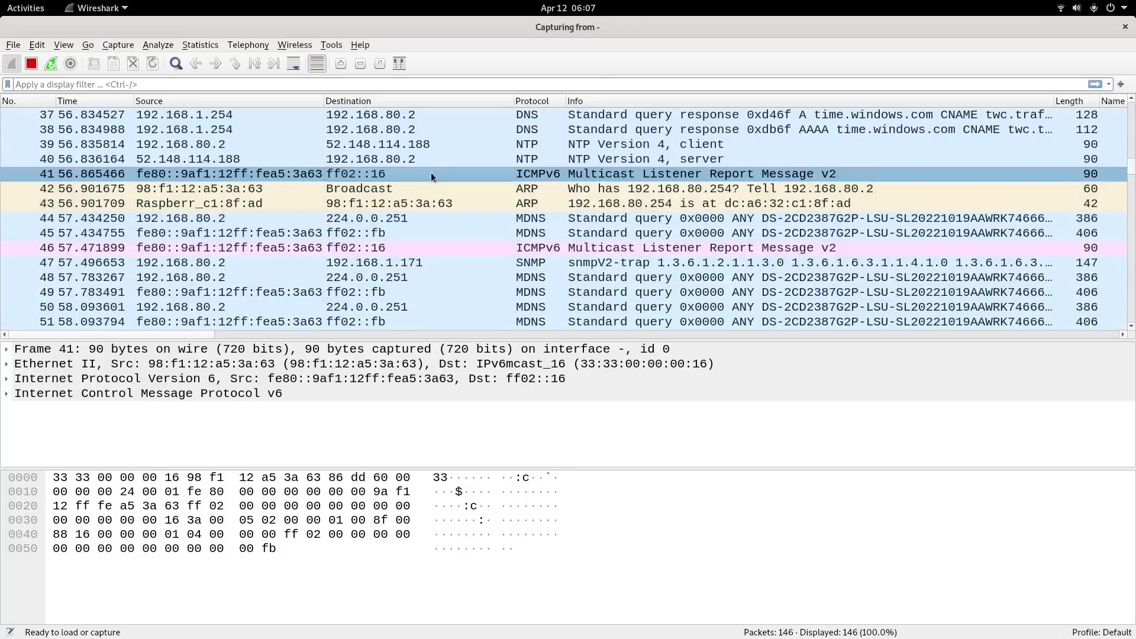
pyautogui.click(435, 219)
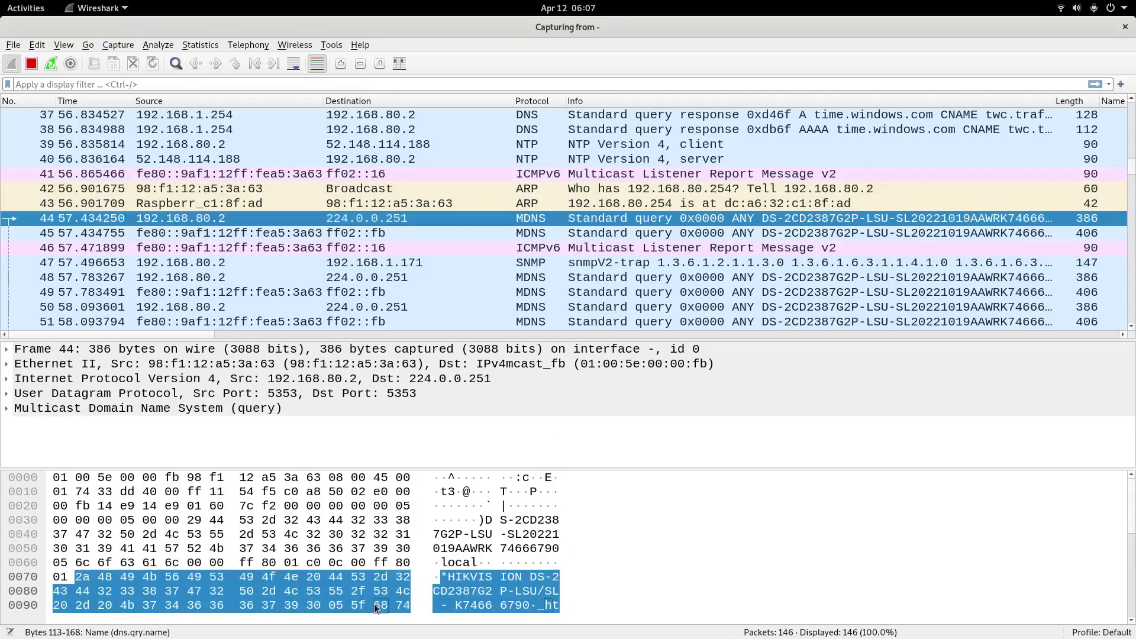
pyautogui.scroll(-4, 519, 552)
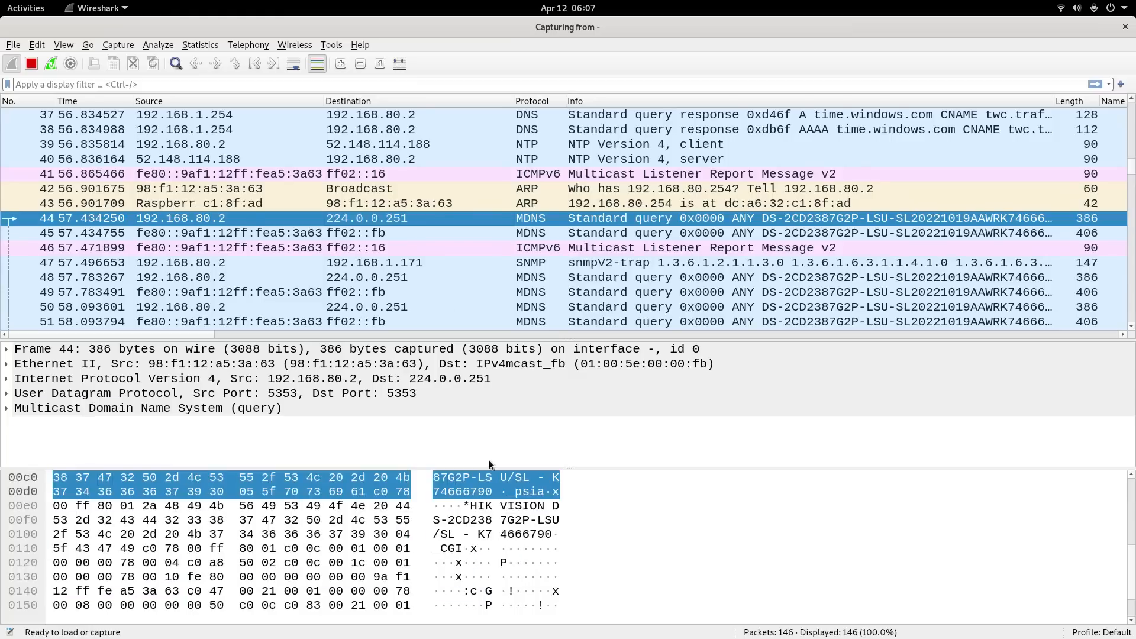
pyautogui.rightClick(413, 217)
pyautogui.moveTo(474, 404)
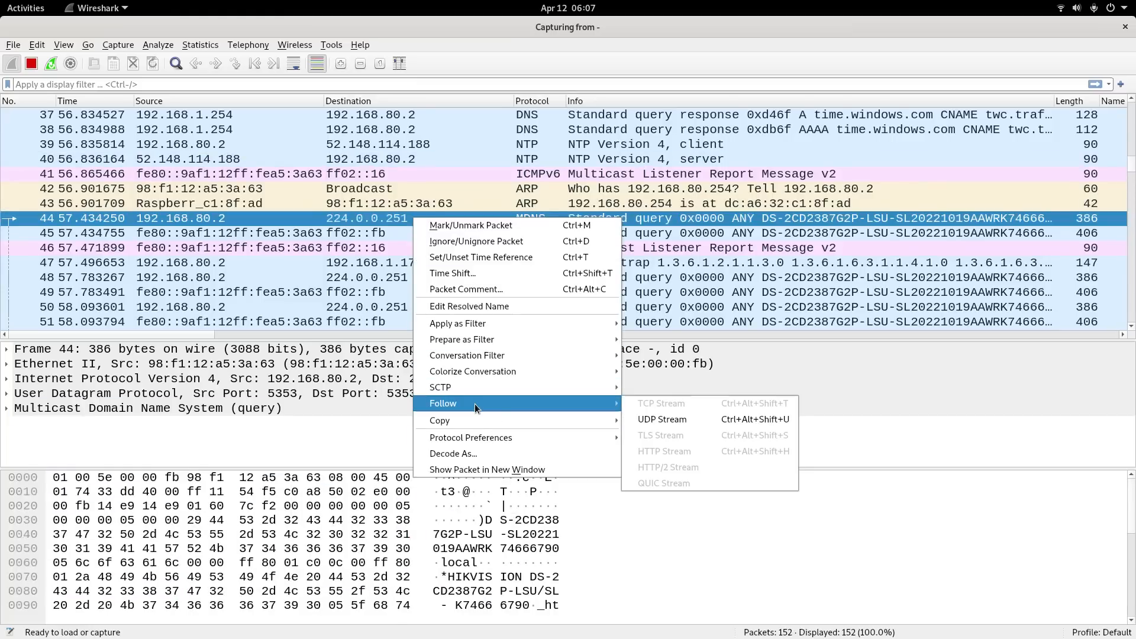
pyautogui.click(721, 416)
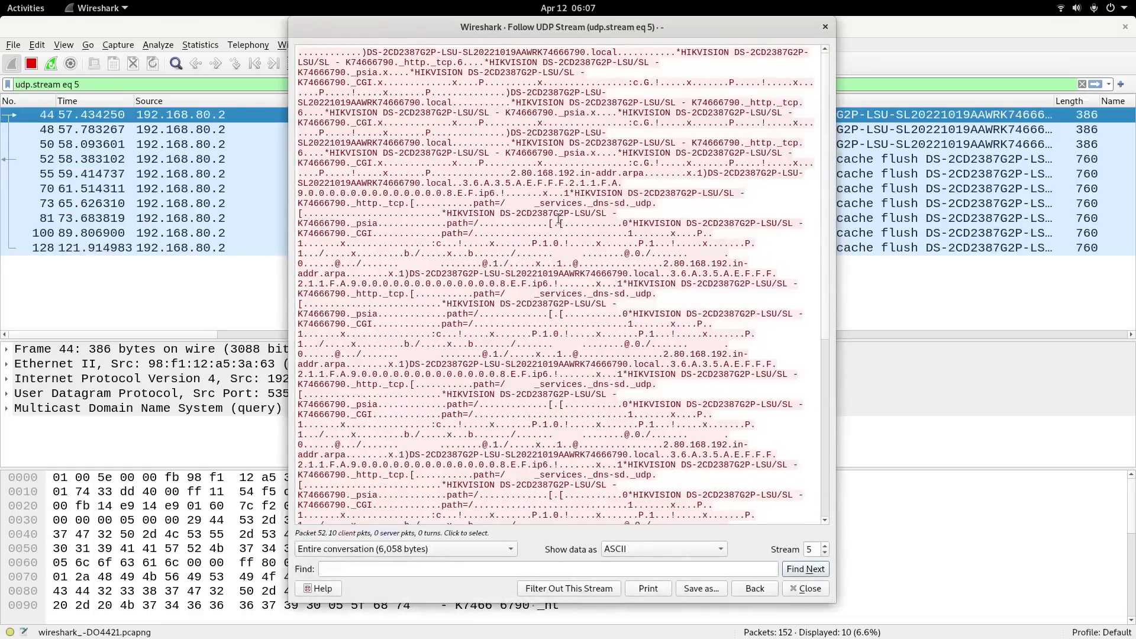
pyautogui.scroll(-4, 662, 379)
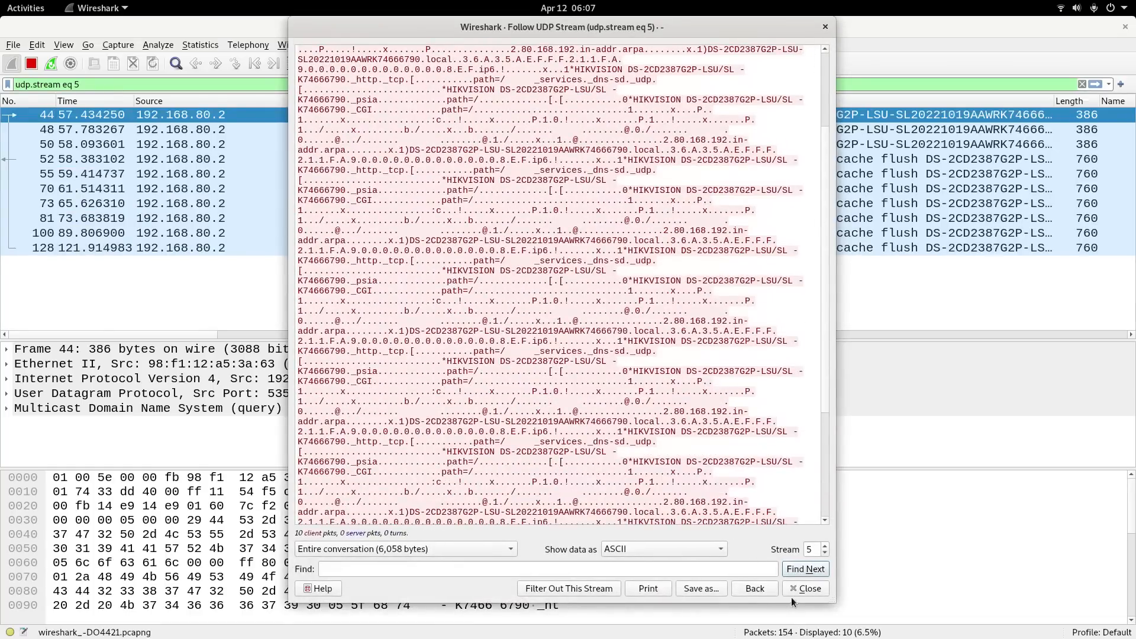
# Close the UDP stream window and clear the display filter udp.stream eq 5 from the packet list.
pyautogui.click(809, 589)
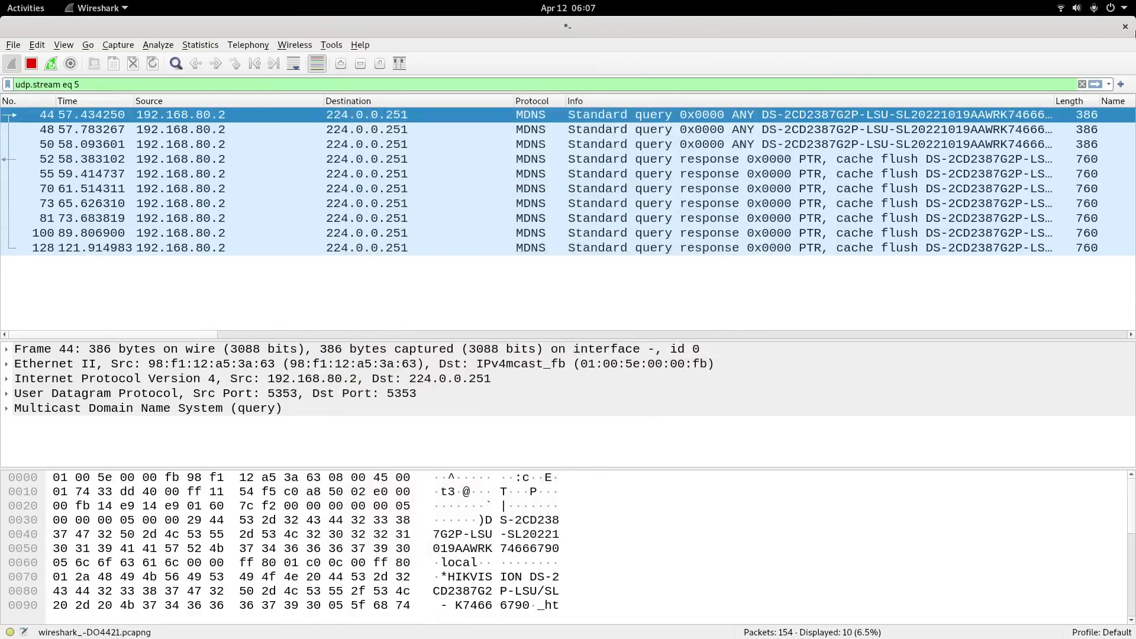
pyautogui.click(1080, 84)
pyautogui.scroll(-3, 540, 279)
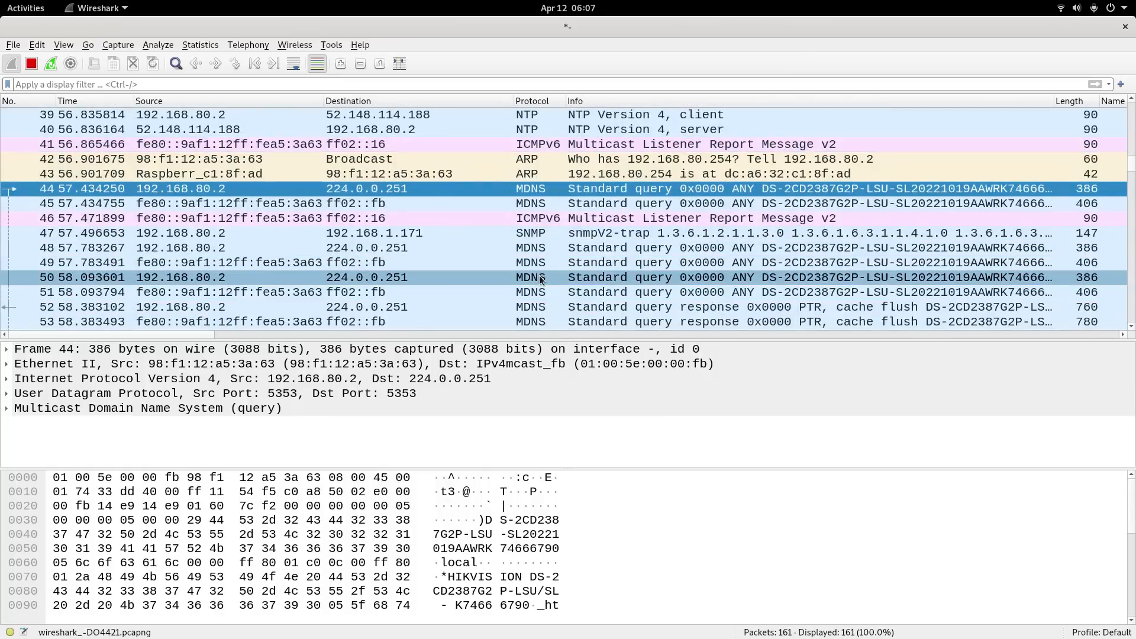
# Select SNMP packet 47, enlarge its details area, and expand the Simple Network Management Protocol tree down to snmpV2-trap.
pyautogui.click(435, 233)
pyautogui.click(60, 408)
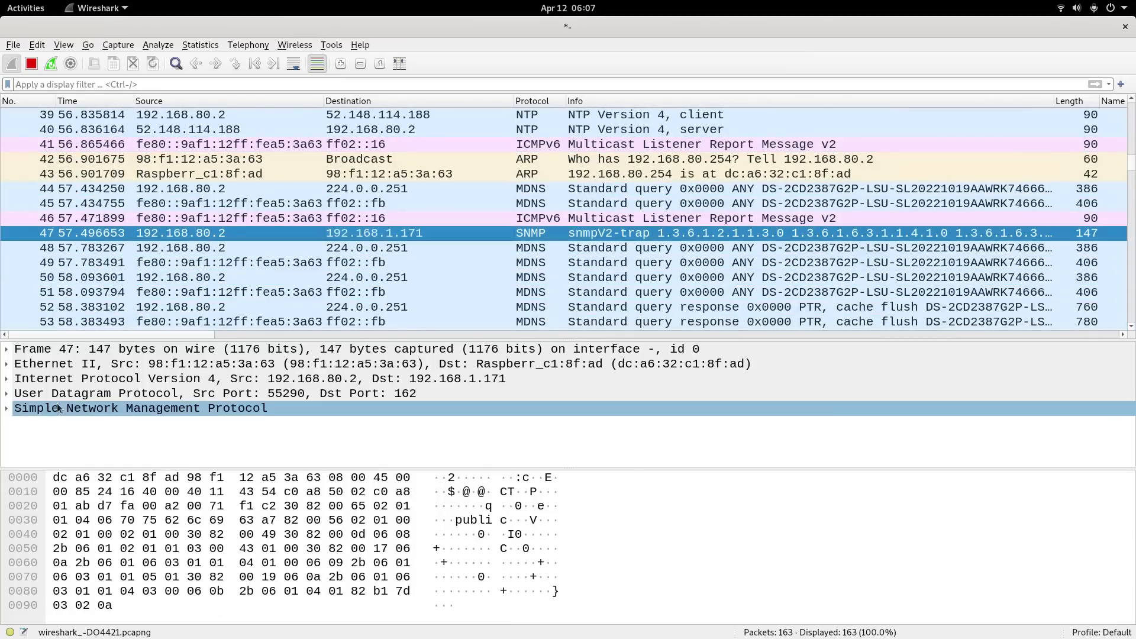
pyautogui.click(5, 408)
pyautogui.click(19, 452)
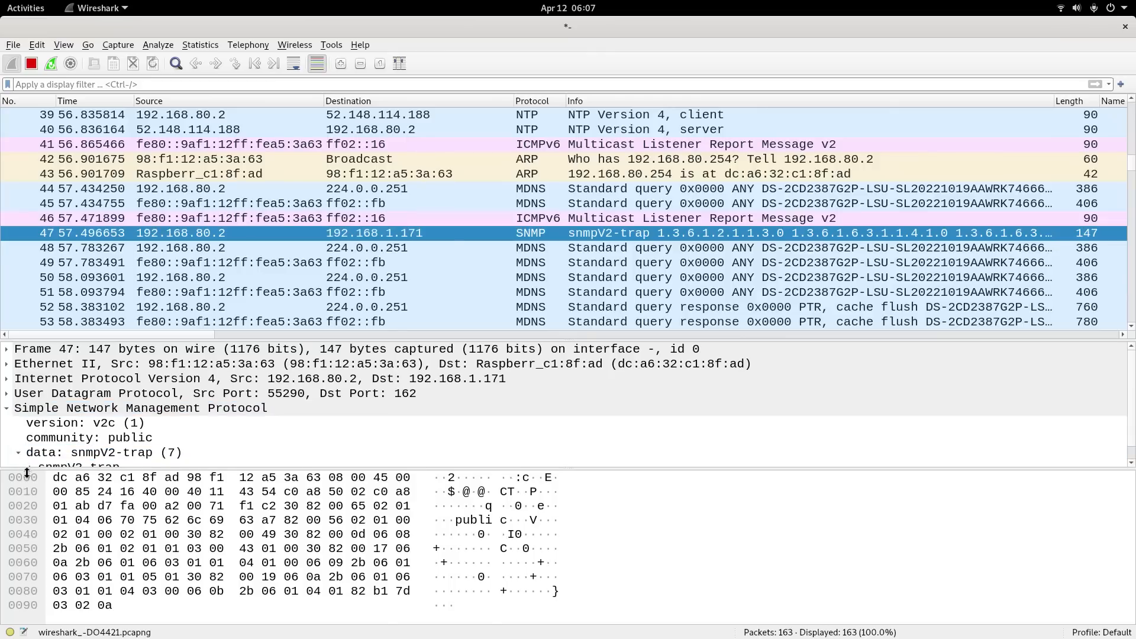
pyautogui.moveTo(26, 471); pyautogui.dragTo(27, 519)
pyautogui.click(41, 470)
pyautogui.click(31, 467)
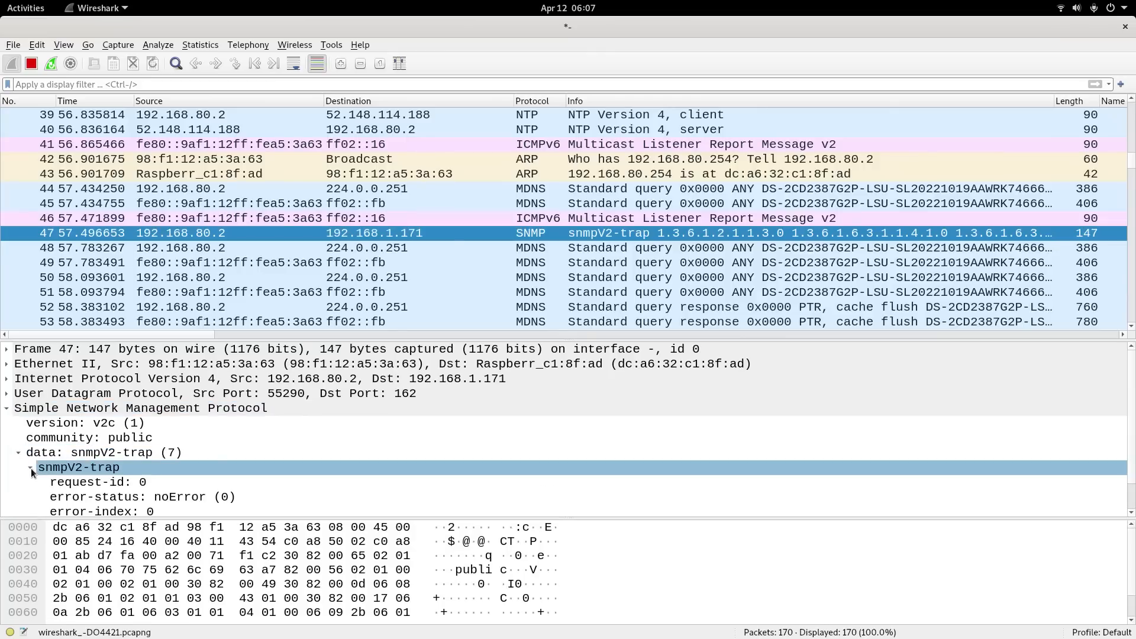
# Expand the trap's variable-bindings, examine the 1.3.6.1.6.3.1.1.4.1.0 and 1.3.6.1.6.3.1.1.4.3.0 entries, and collapse both entries.
pyautogui.click(41, 500)
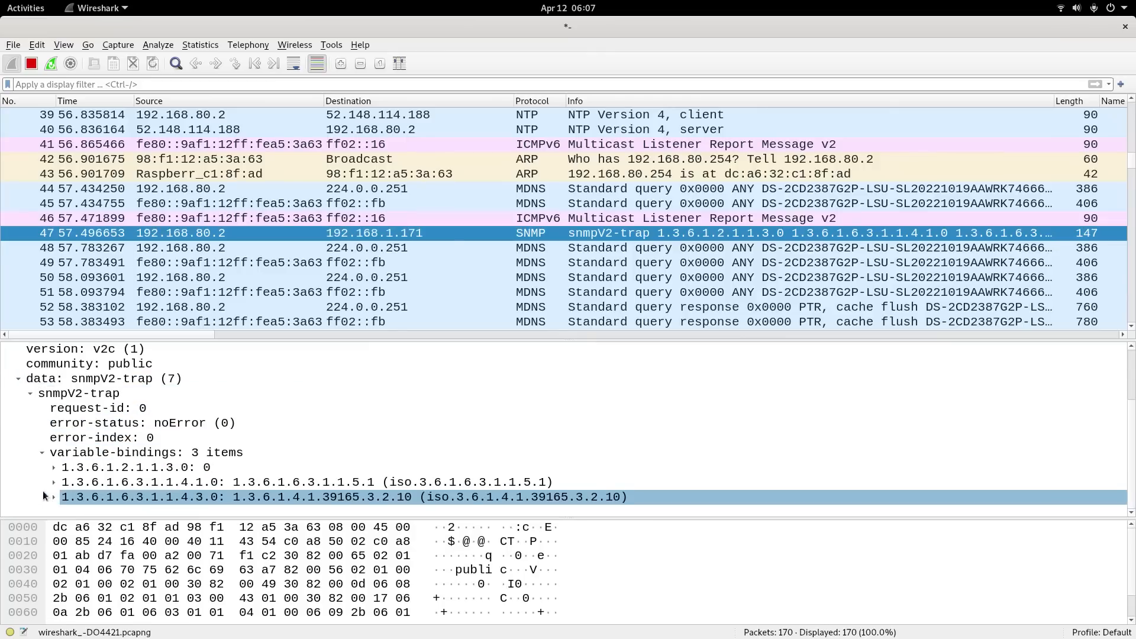
pyautogui.click(54, 483)
pyautogui.click(59, 496)
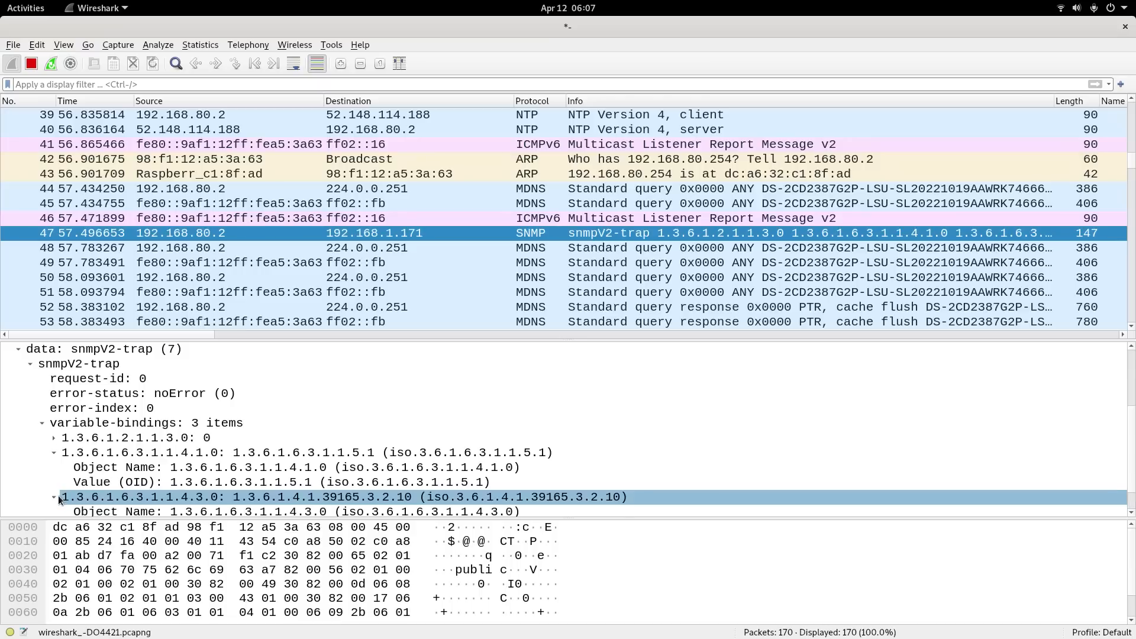
pyautogui.scroll(-1, 58, 495)
pyautogui.click(56, 423)
pyautogui.click(58, 464)
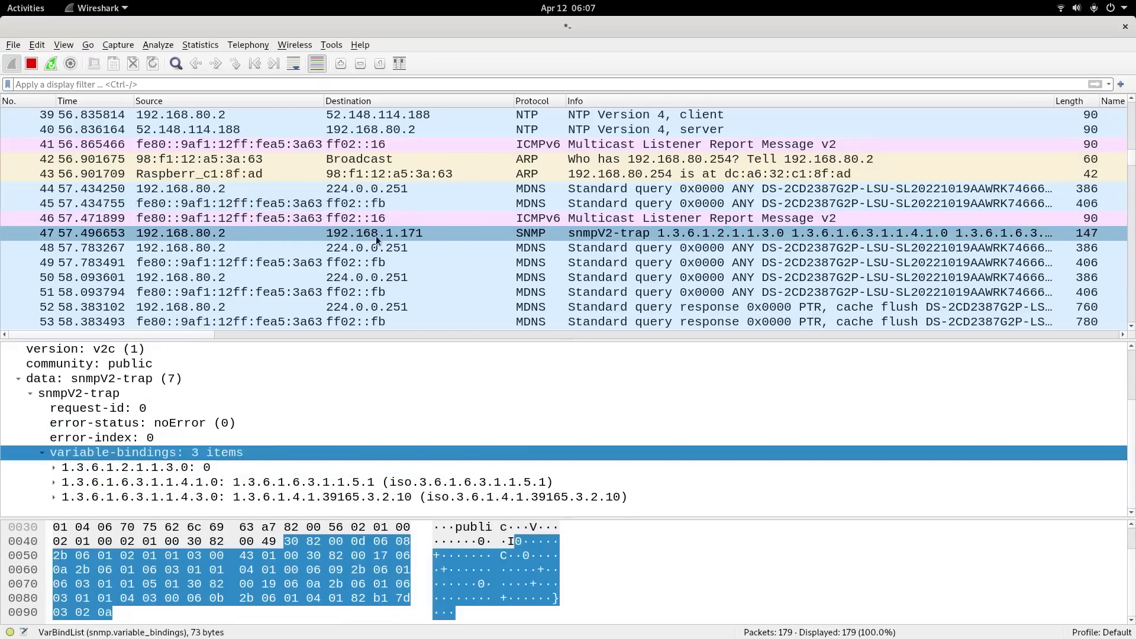
# Select broadcast packet 54 with protocol 0x8033 and examine its details and data bytes.
pyautogui.scroll(-1, 448, 264)
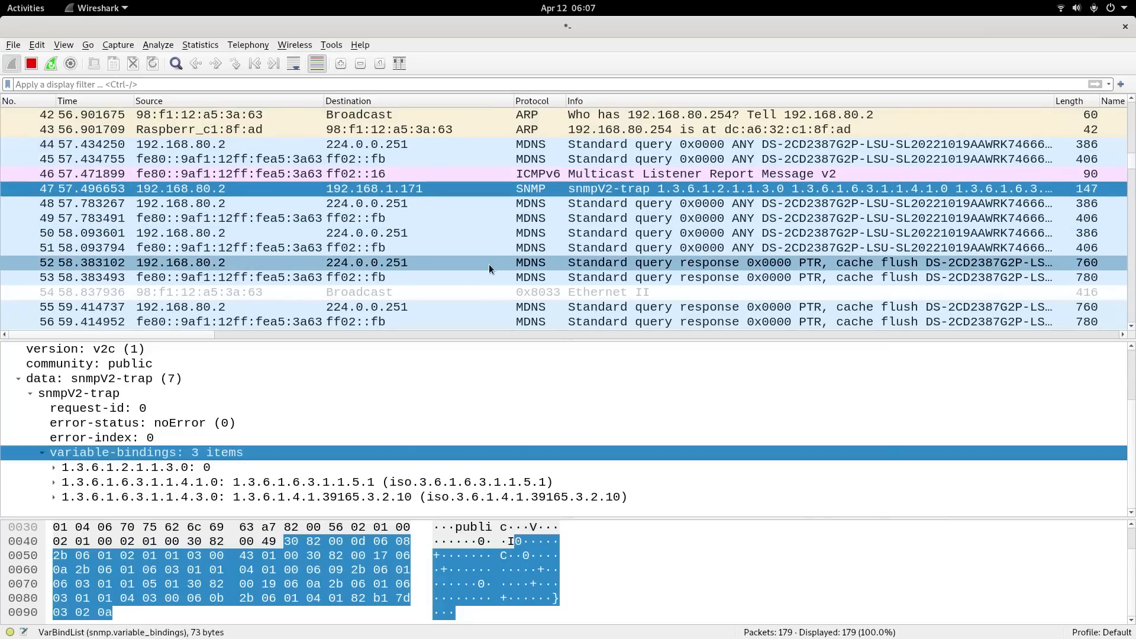
pyautogui.click(470, 294)
pyautogui.scroll(-5, 471, 293)
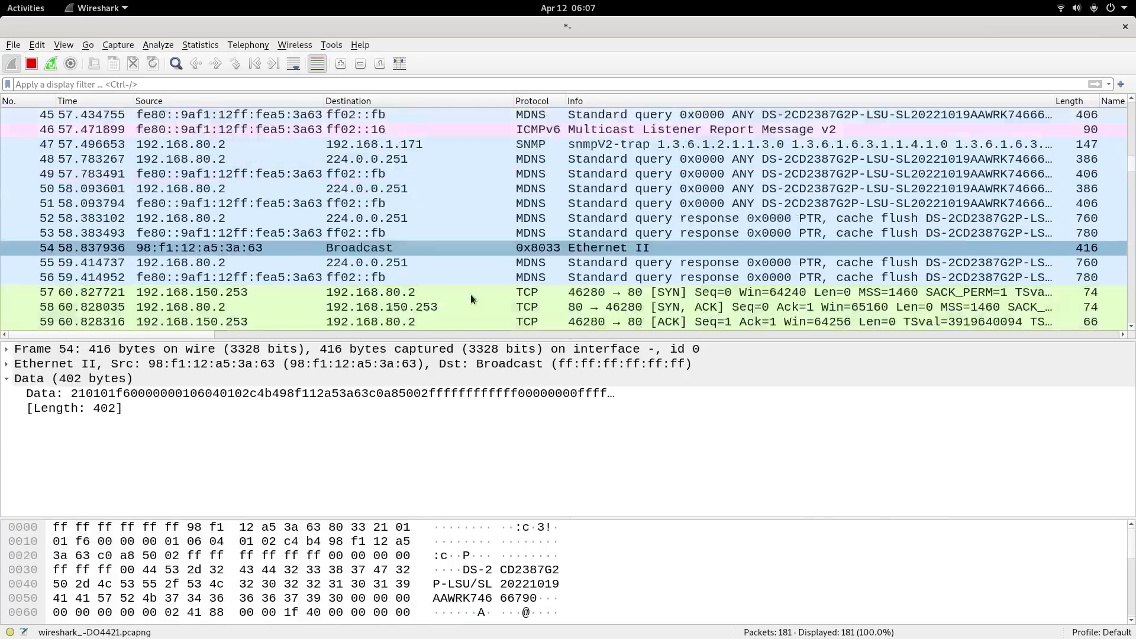
pyautogui.scroll(2, 470, 293)
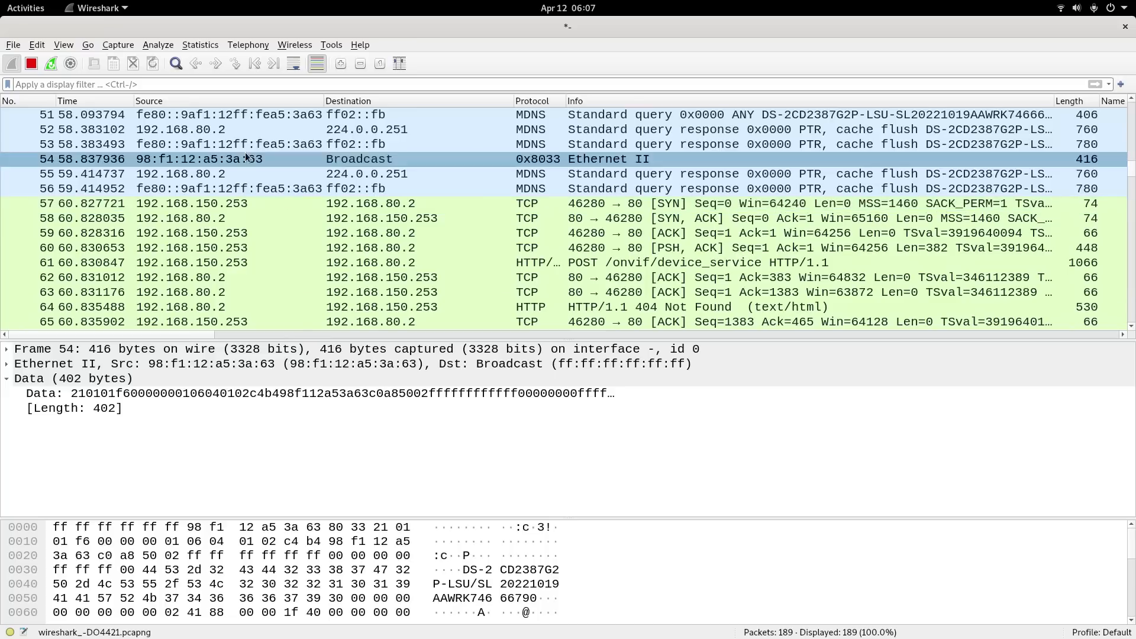
# Select packet 61, the POST to /onvif/device_service, and look through the rest of the captured packets back to the first one.
pyautogui.scroll(-3, 466, 268)
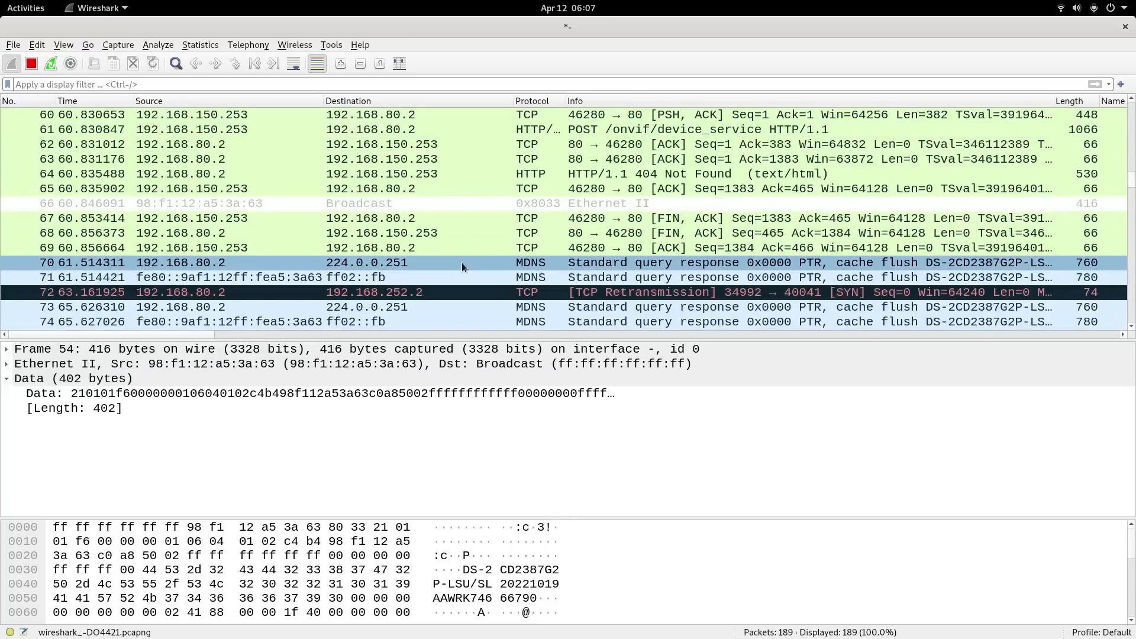
pyautogui.click(450, 131)
pyautogui.scroll(-1, 461, 203)
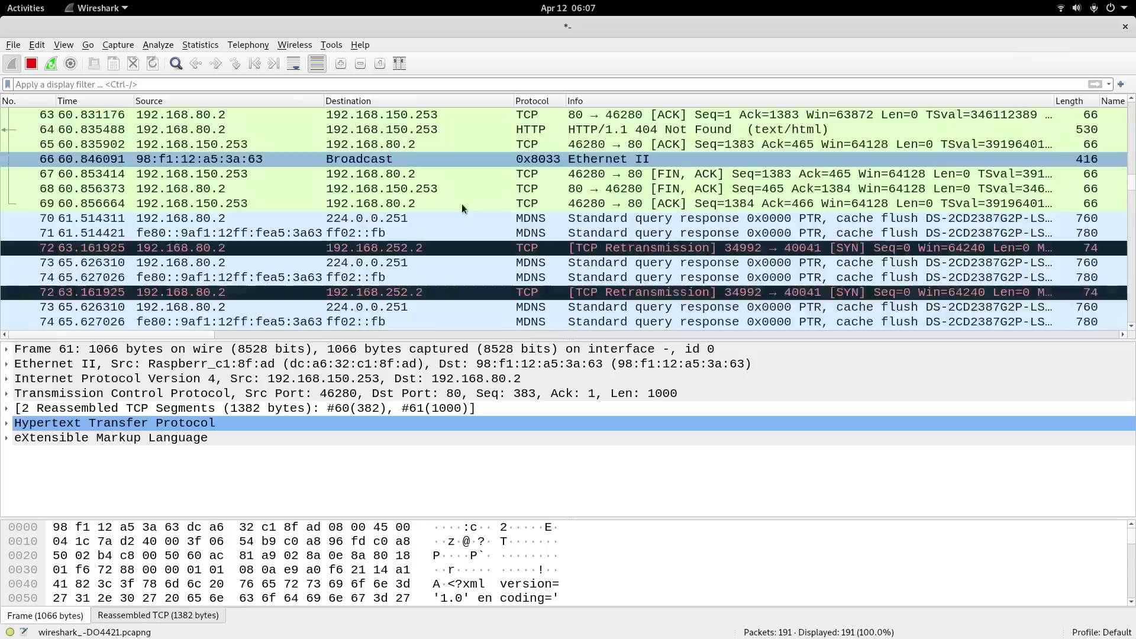
pyautogui.scroll(-13, 462, 203)
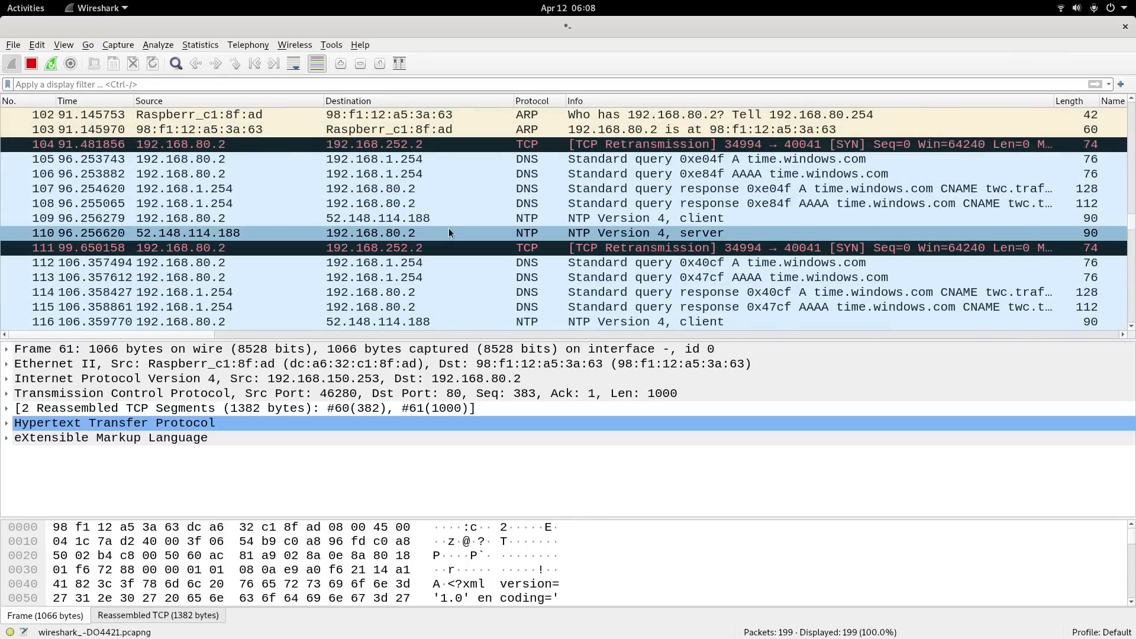
pyautogui.scroll(20, 449, 231)
pyautogui.scroll(5, 443, 241)
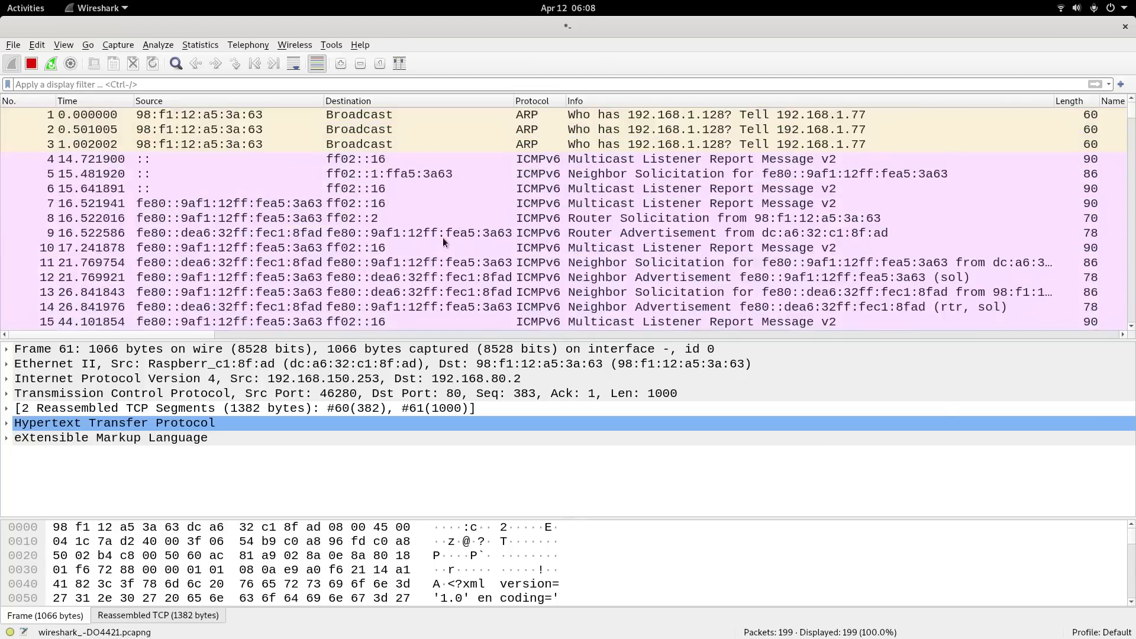
# Apply the display filter !arp && !snmp to hide ARP and SNMP packets.
pyautogui.click(519, 80)
pyautogui.write('!arp')
pyautogui.press('Return')
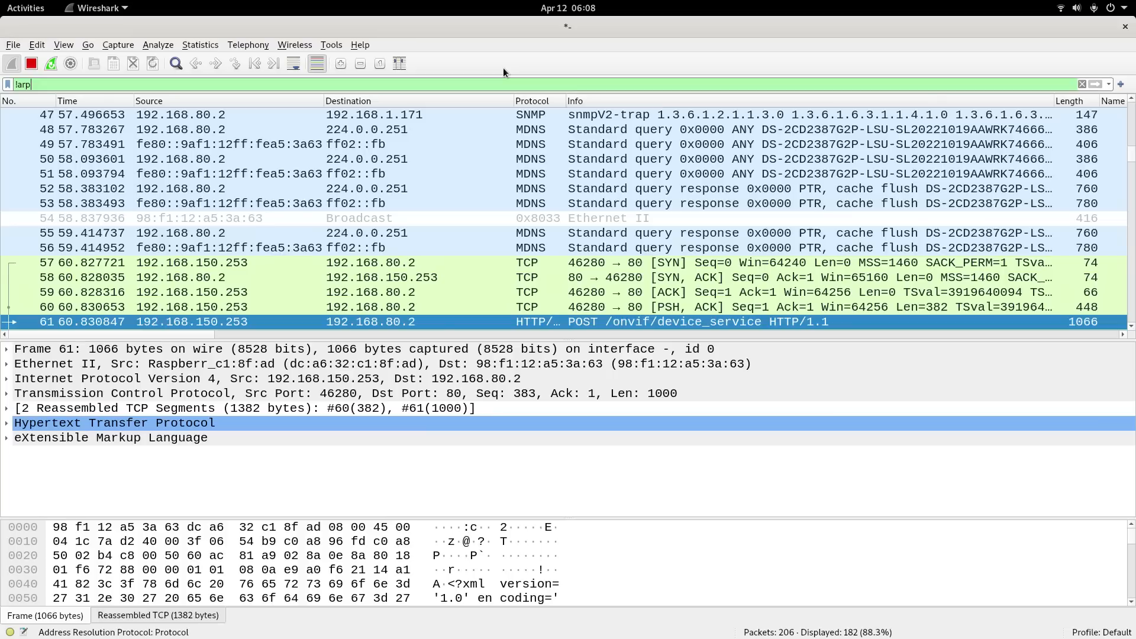
pyautogui.write('&& !snmp')
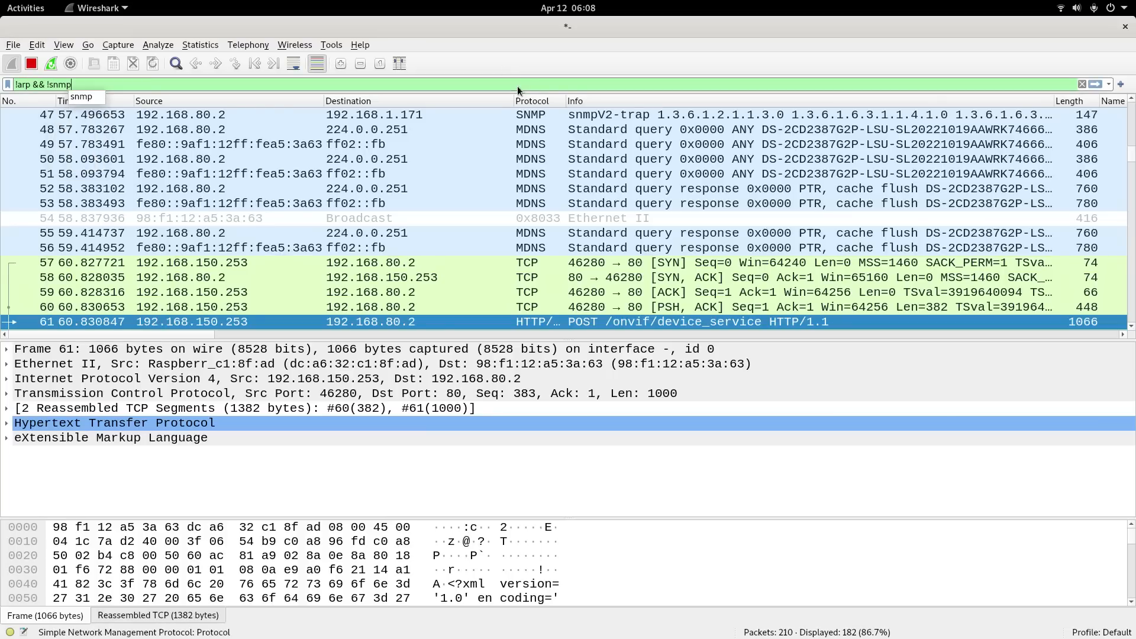
pyautogui.press('Return')
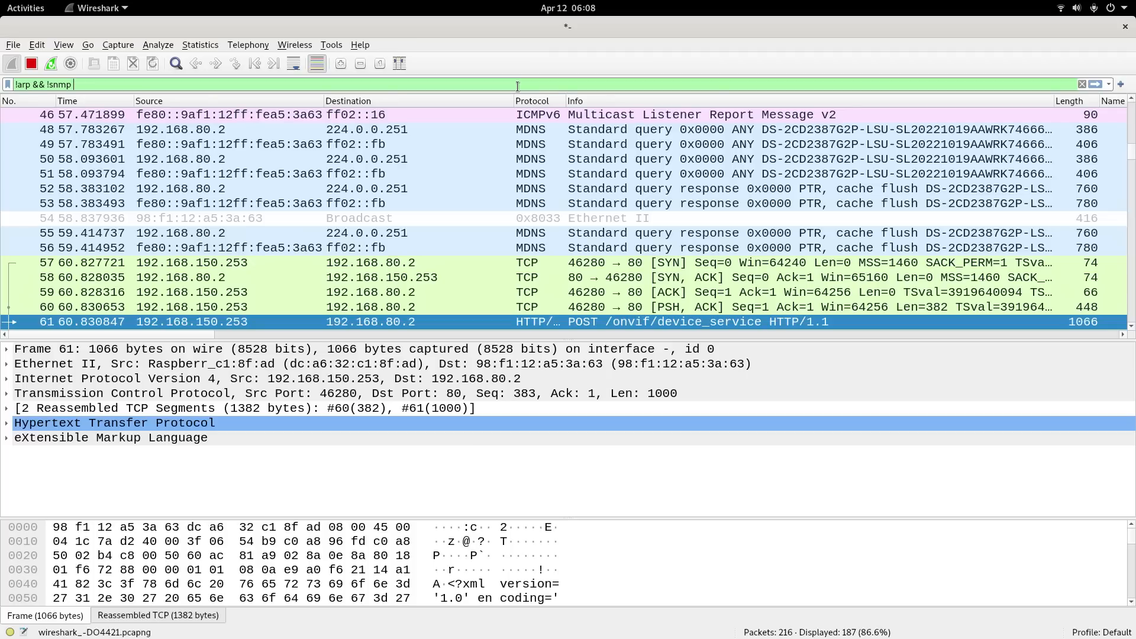
# Extend the display filter with && !ipv6 && !dns to hide IPv6 and DNS packets as well.
pyautogui.write('&&')
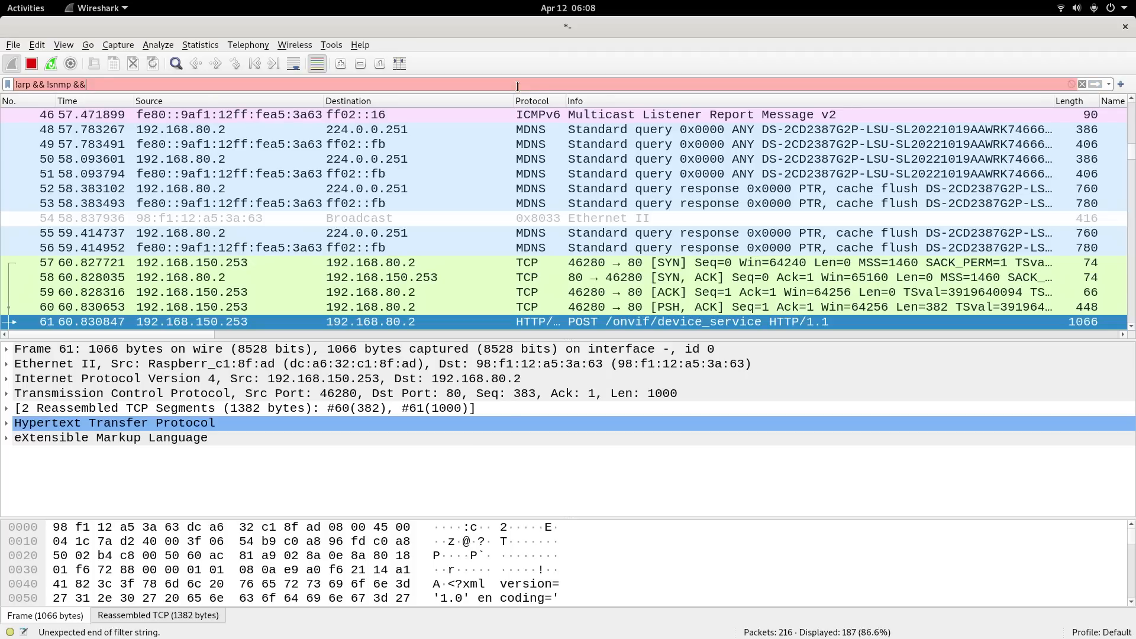
pyautogui.write(' !ipv6')
pyautogui.press('Return')
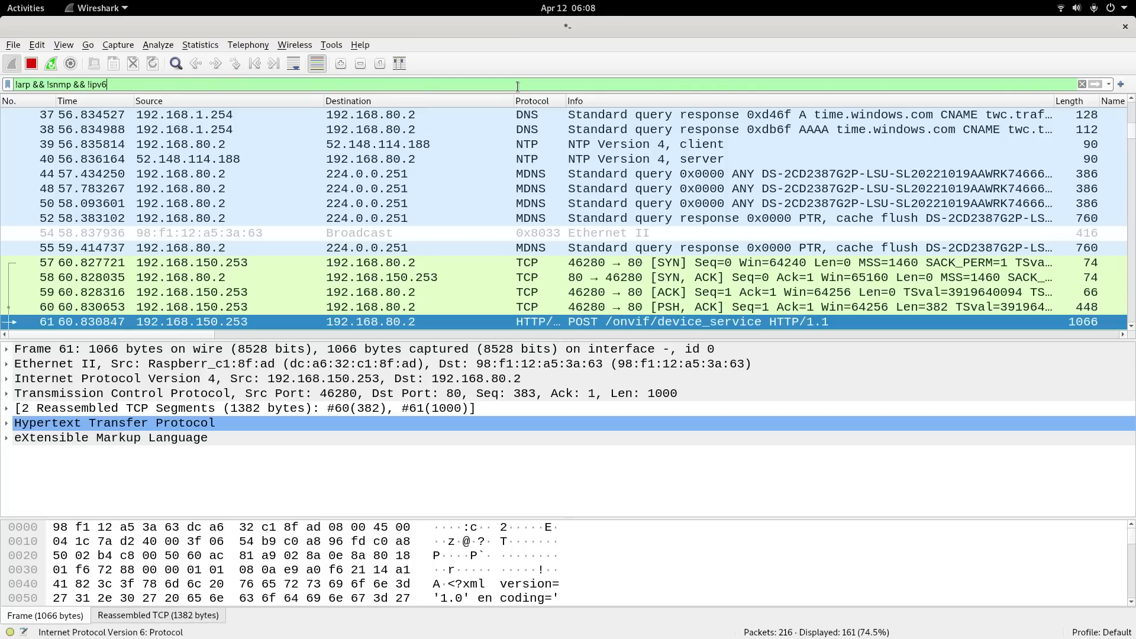
pyautogui.write('&& !dns')
pyautogui.press('Return')
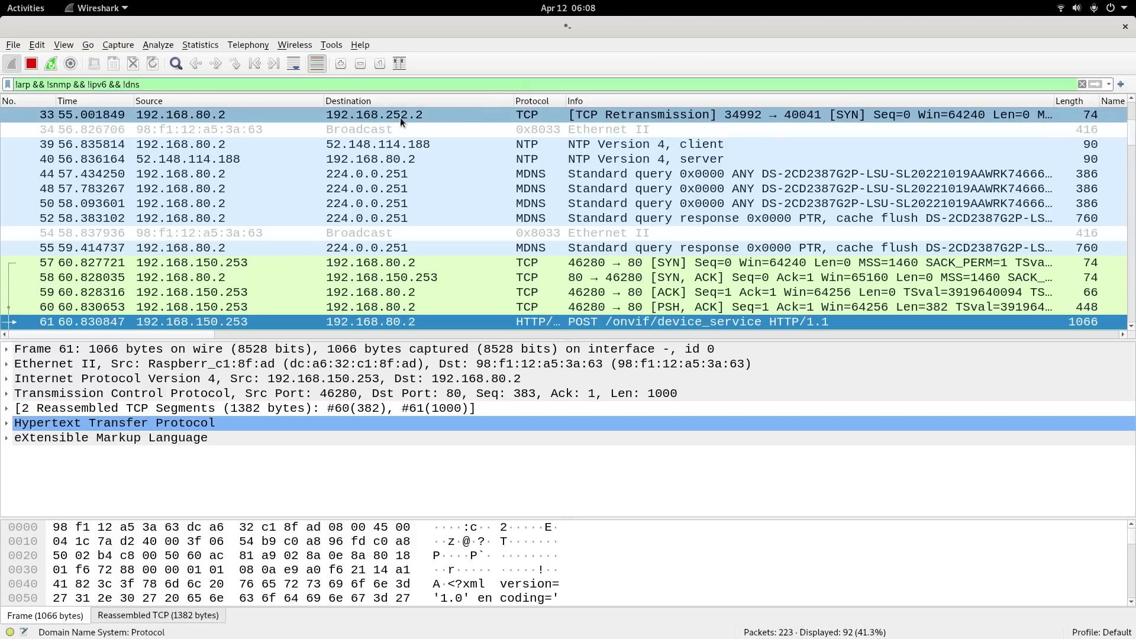
# Select TCP retransmission packet 33 and exclude its destination by adding && !ip.dst==192.168.252.2 to the display filter.
pyautogui.click(468, 115)
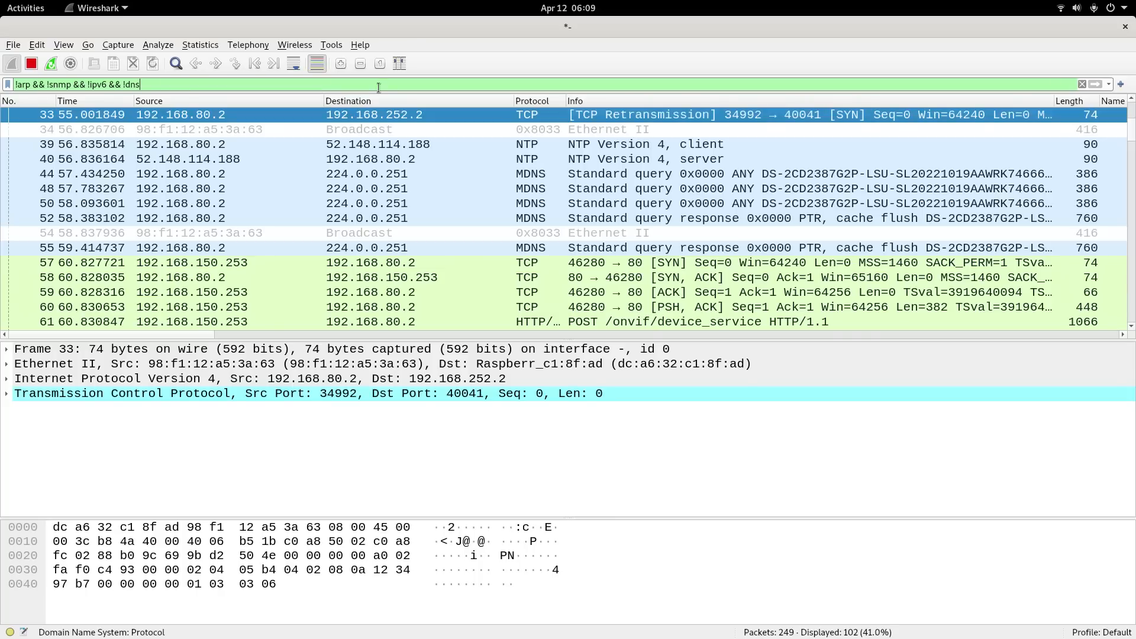
pyautogui.write('&&')
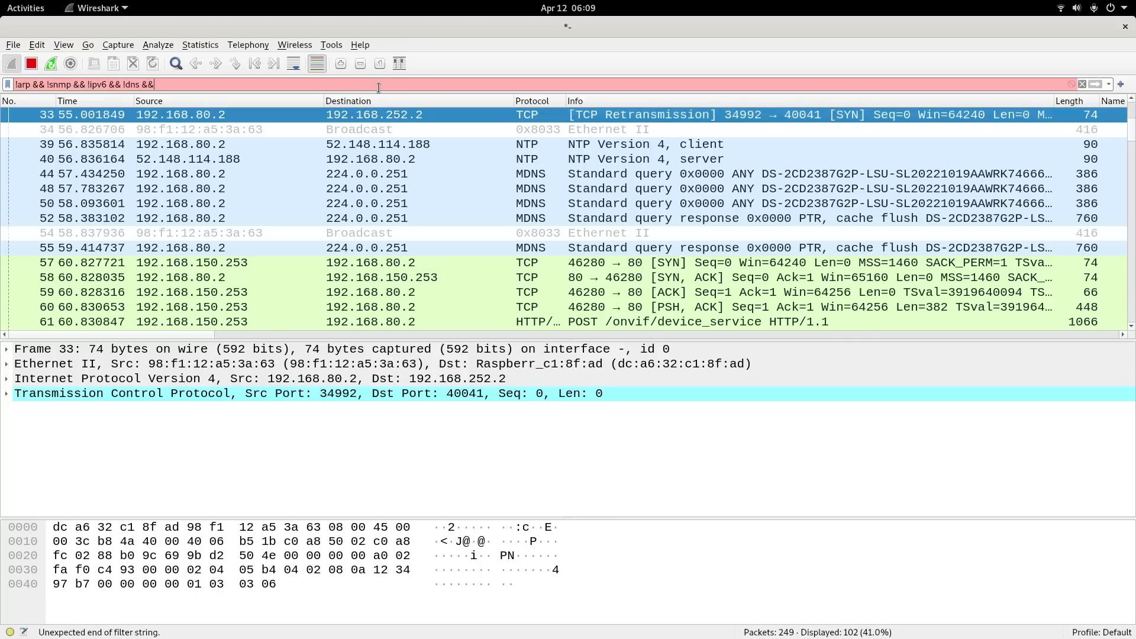
pyautogui.write(' !ip.')
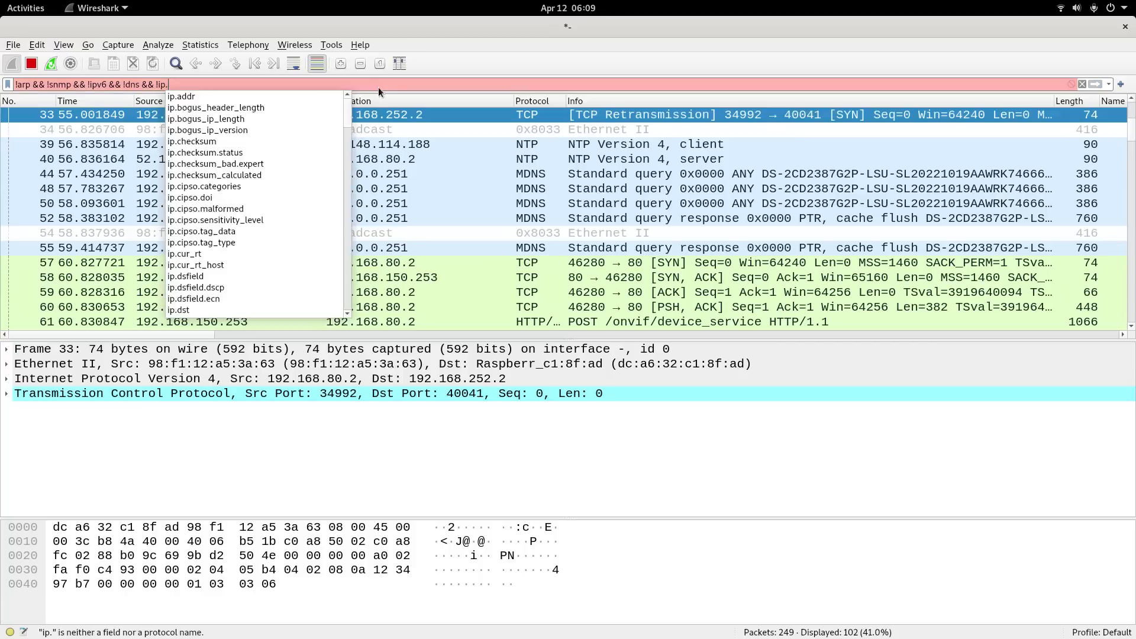
pyautogui.write('dst==192.168.252.2')
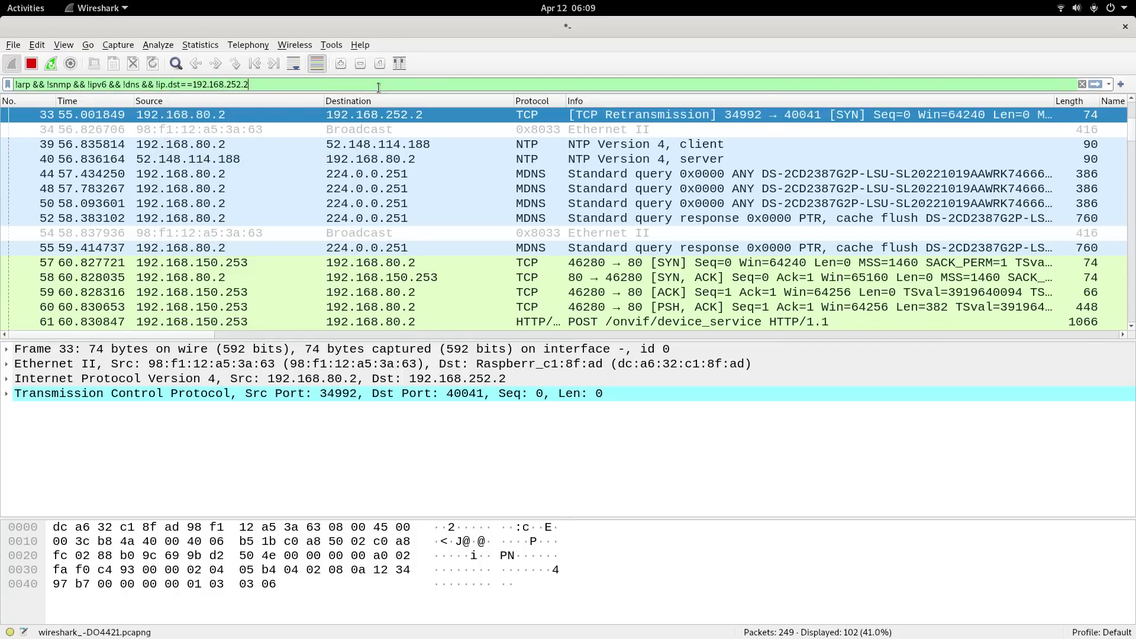
pyautogui.press('Return')
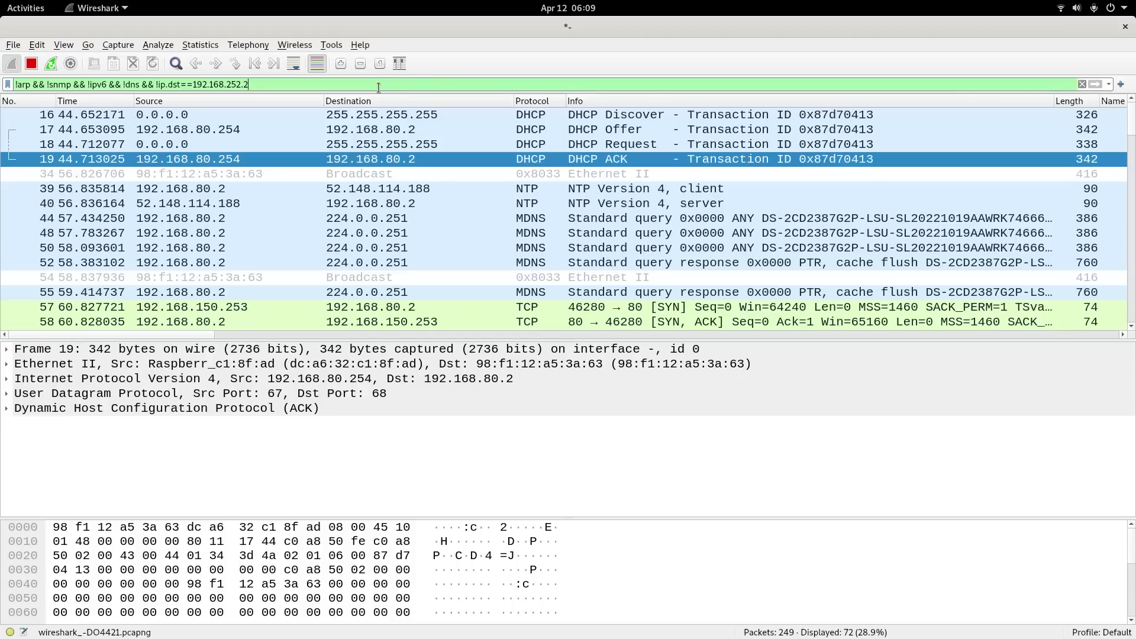
# Add && !dhcp to the display filter to hide the DHCP exchange.
pyautogui.write('&&')
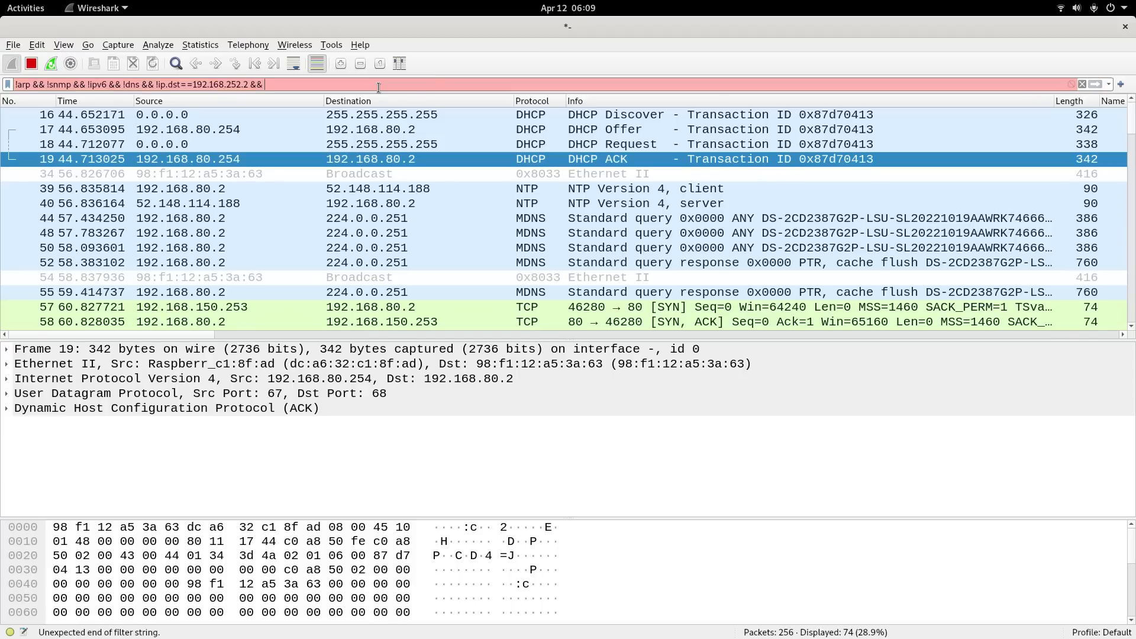
pyautogui.write(' !dhcp')
pyautogui.press('Return')
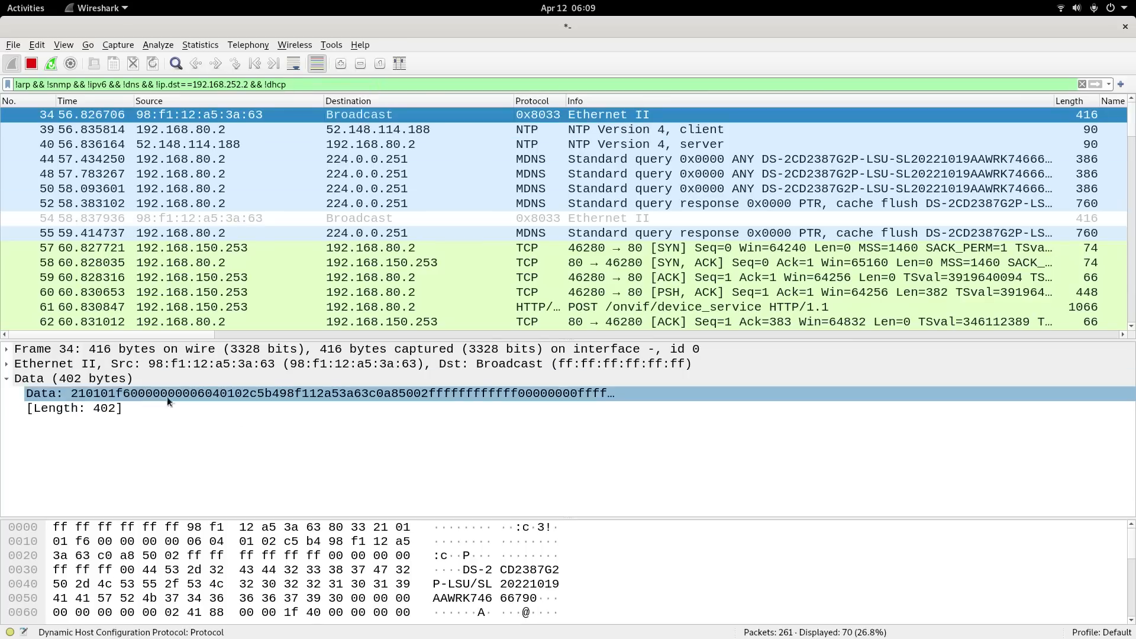
# Expand the Ethernet II header of packet 34 and exclude its type 0x8033 from the display filter.
pyautogui.click(180, 357)
pyautogui.click(7, 364)
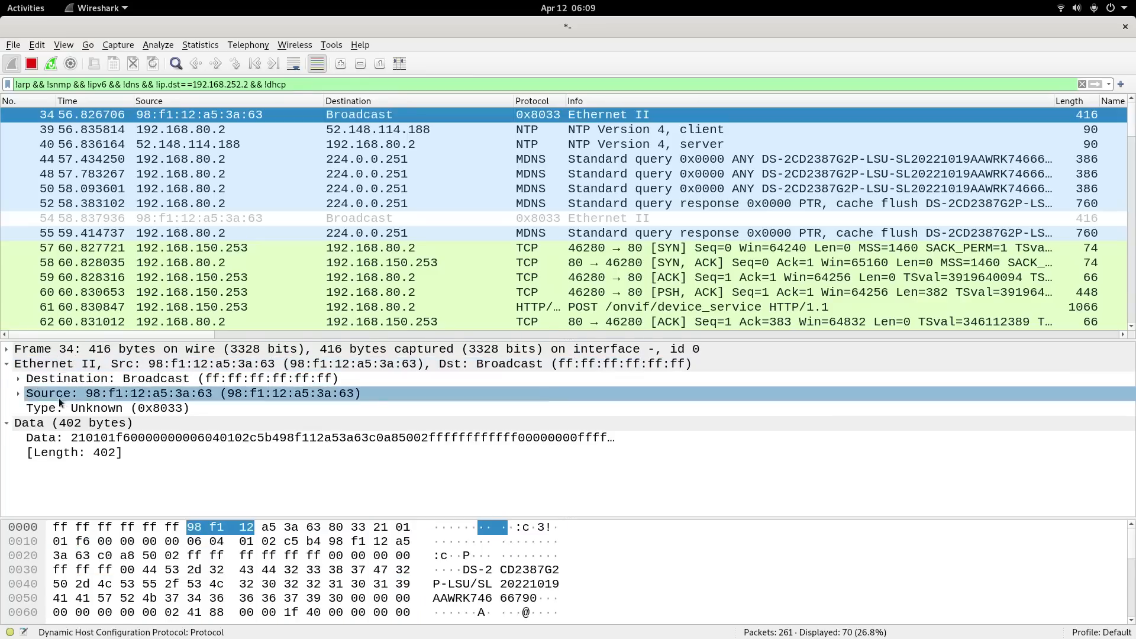
pyautogui.click(71, 408)
pyautogui.rightClick(86, 410)
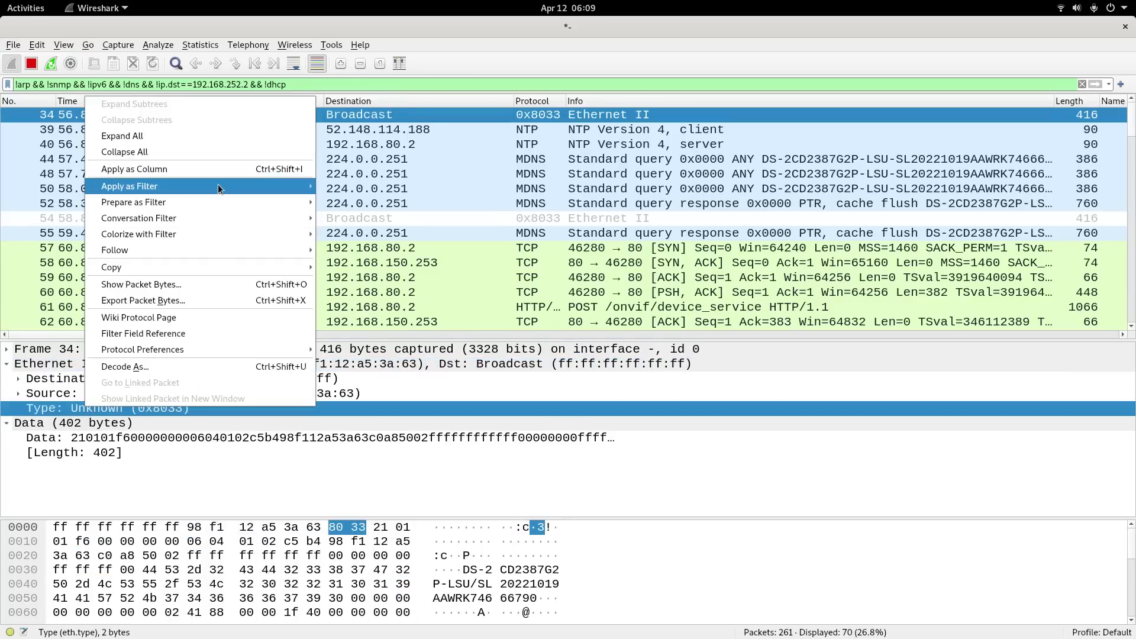
pyautogui.moveTo(217, 185)
pyautogui.click(410, 269)
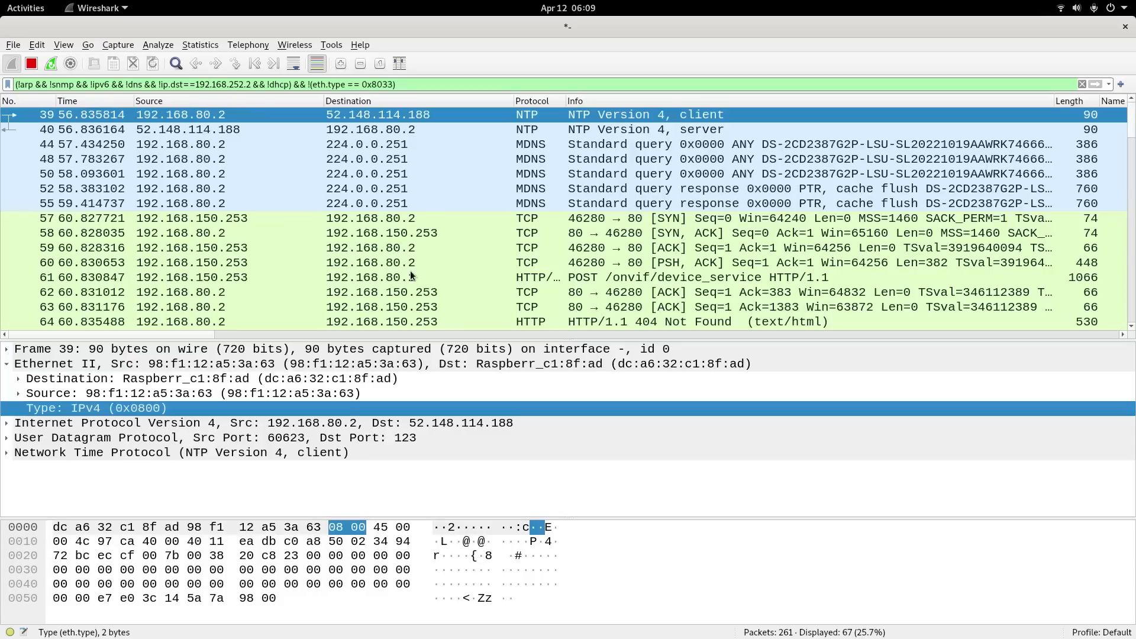
# Append && !ntp to the display filter to hide the time synchronization packets.
pyautogui.click(395, 87)
pyautogui.write('&& !')
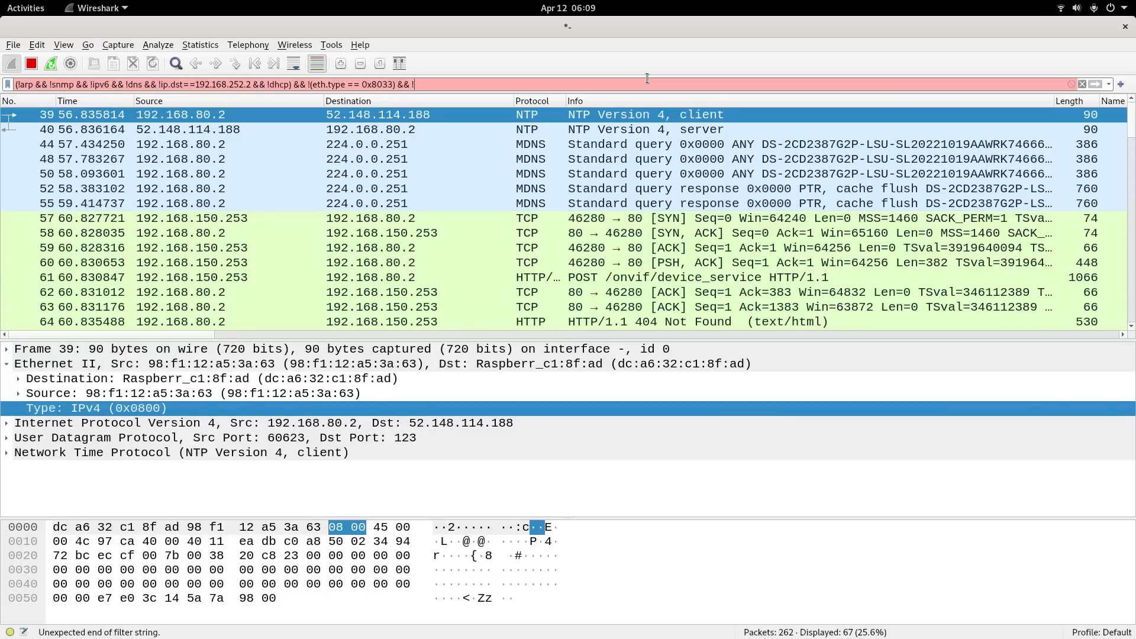
pyautogui.write('ntp')
pyautogui.press('Return')
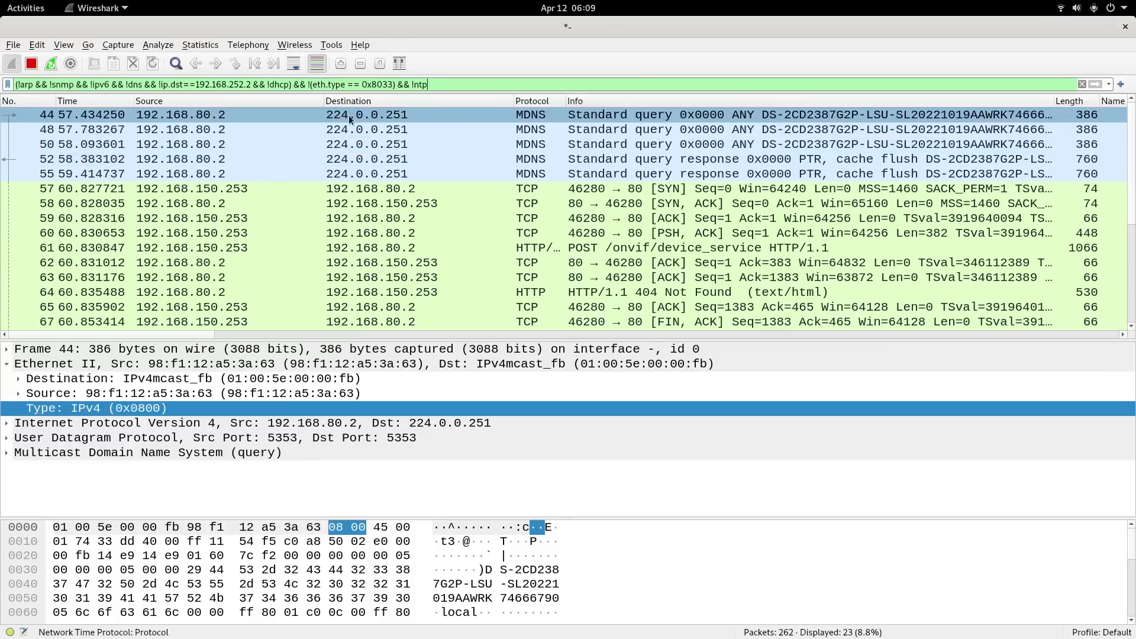
# Check the MDNS query packets sent to 224.0.0.251, and hide them by adding && !mdns to the display filter.
pyautogui.click(360, 129)
pyautogui.click(370, 149)
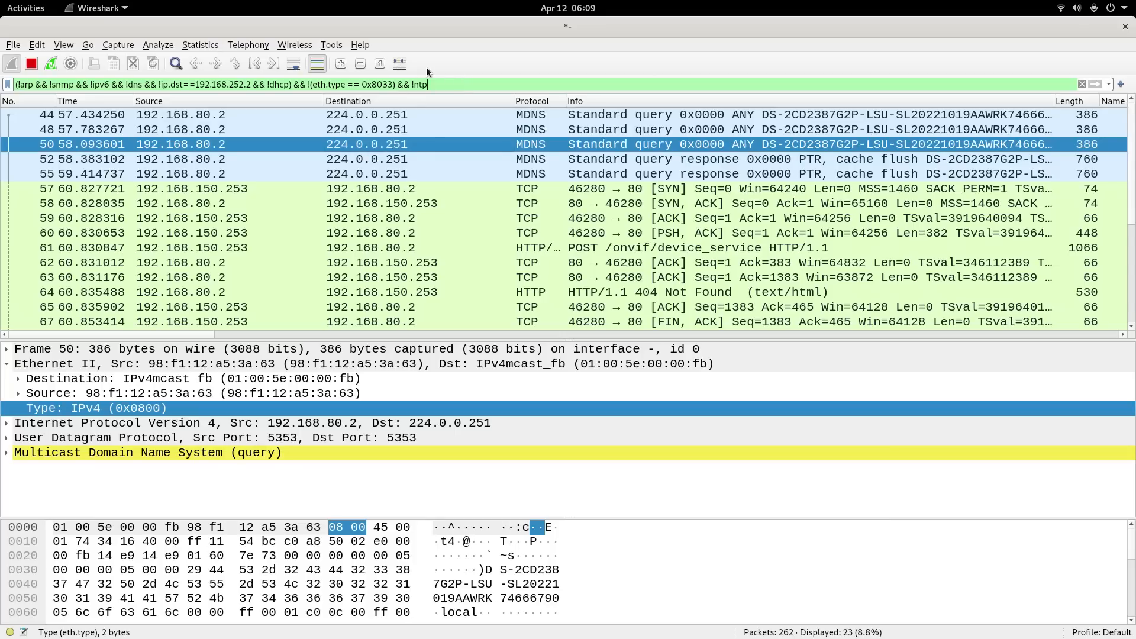
pyautogui.write('&& !')
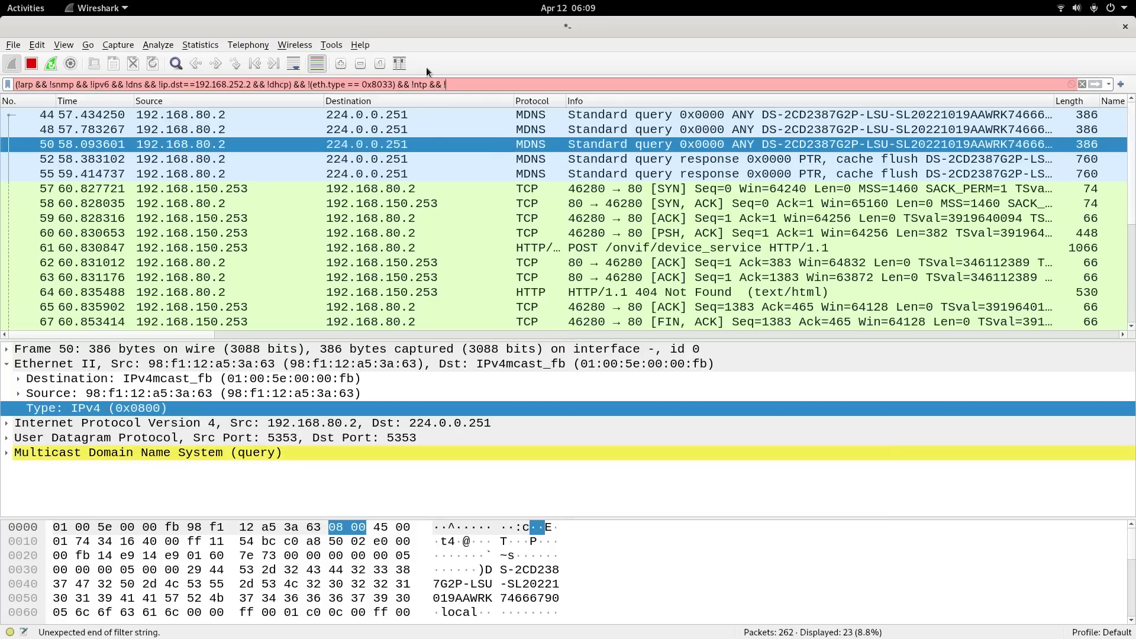
pyautogui.write('mdns')
pyautogui.press('Return')
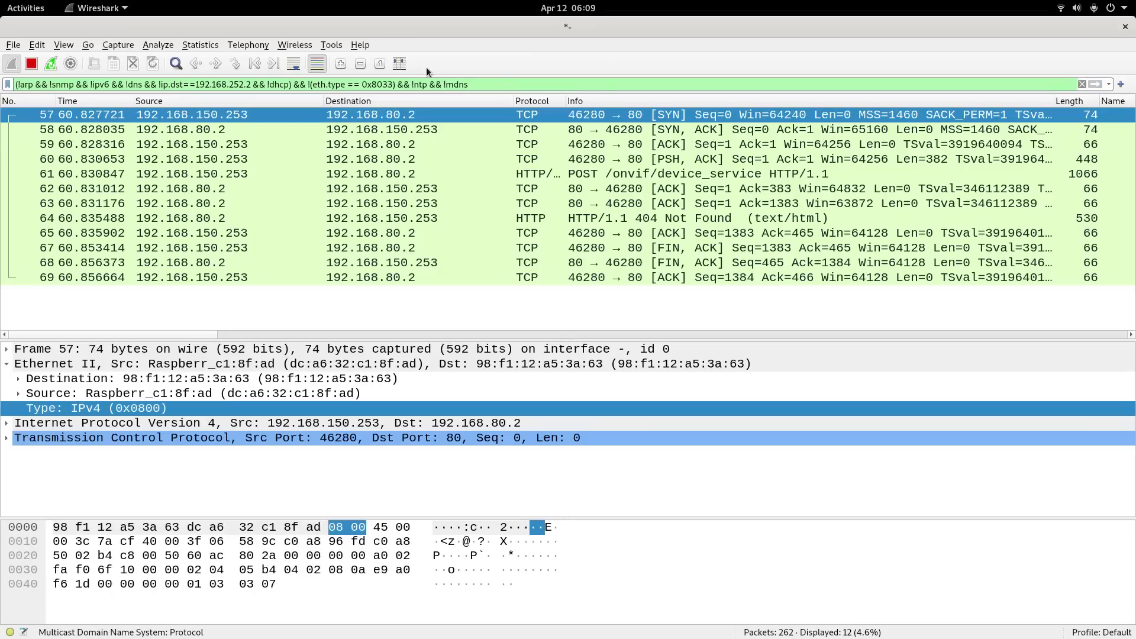
pyautogui.click(469, 81)
pyautogui.write('&&')
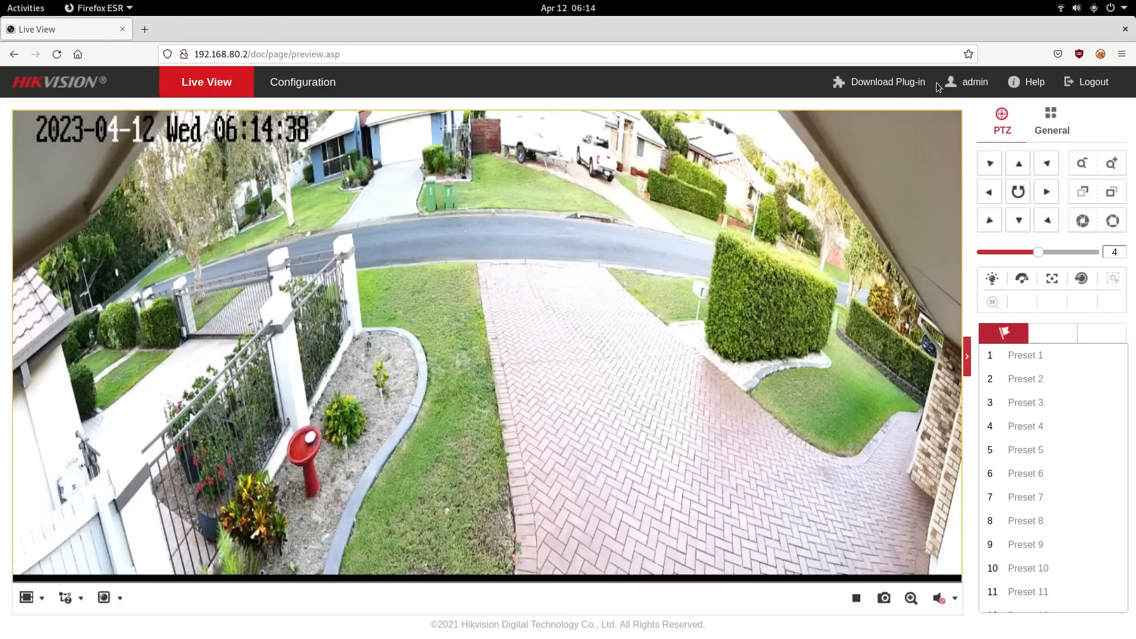
# In Firefox, start the plug-in download from the camera's Live View page and cancel the LocalServiceComponents(2).exe transfer.
pyautogui.click(883, 89)
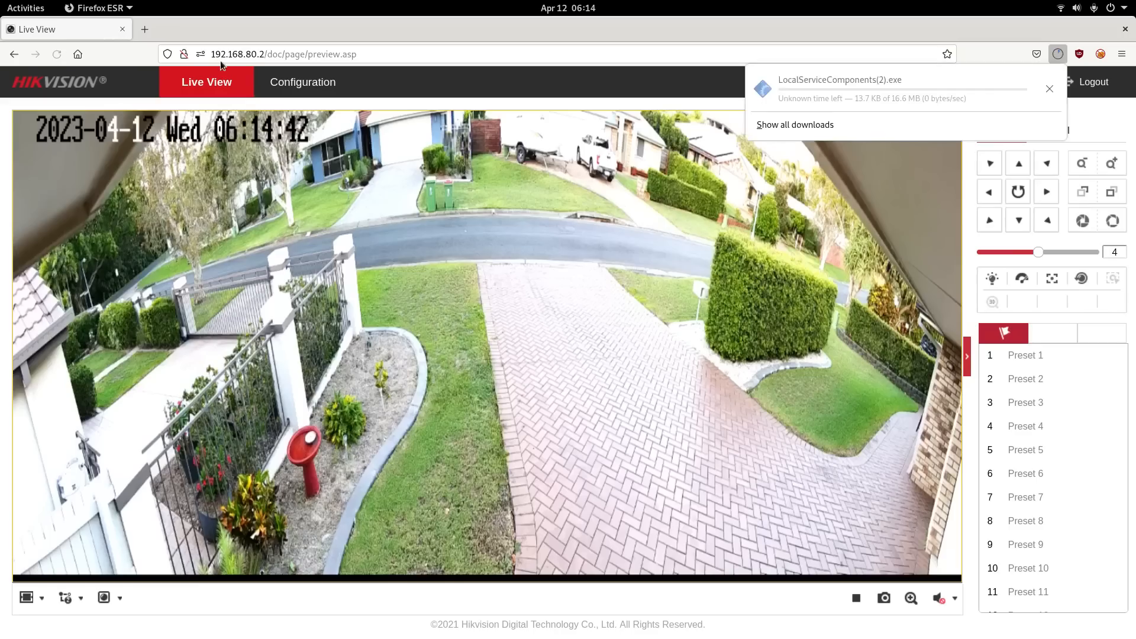
pyautogui.rightClick(816, 96)
pyautogui.click(1048, 93)
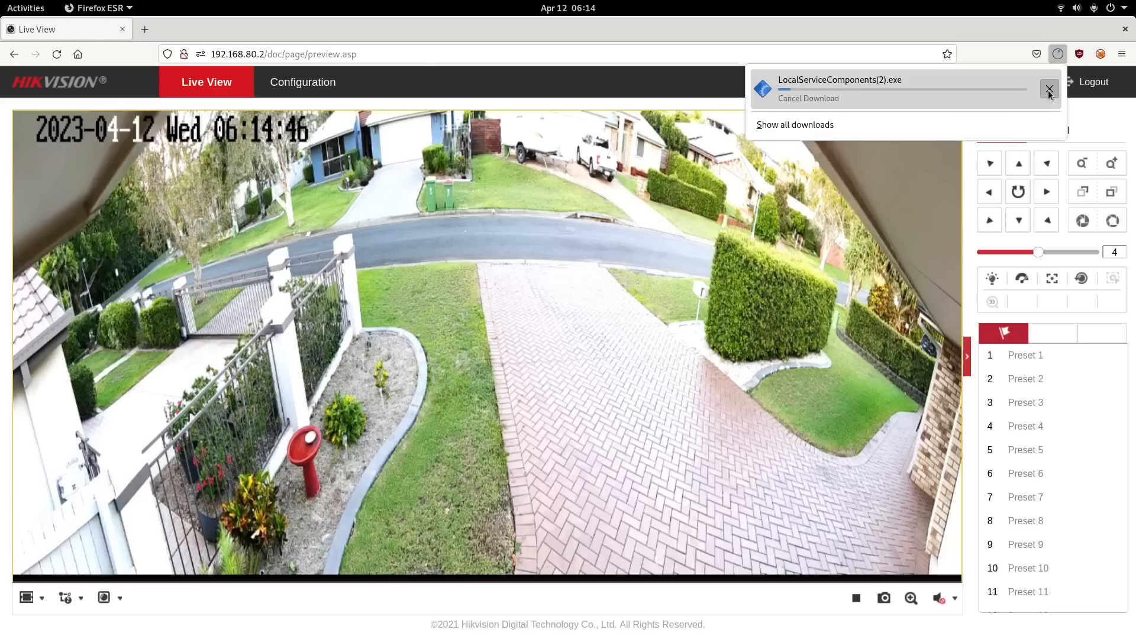
pyautogui.click(1049, 91)
# Copy the cancelled download's link, paste it into a new tab's address to read its source domain, and close the tab.
pyautogui.rightClick(830, 98)
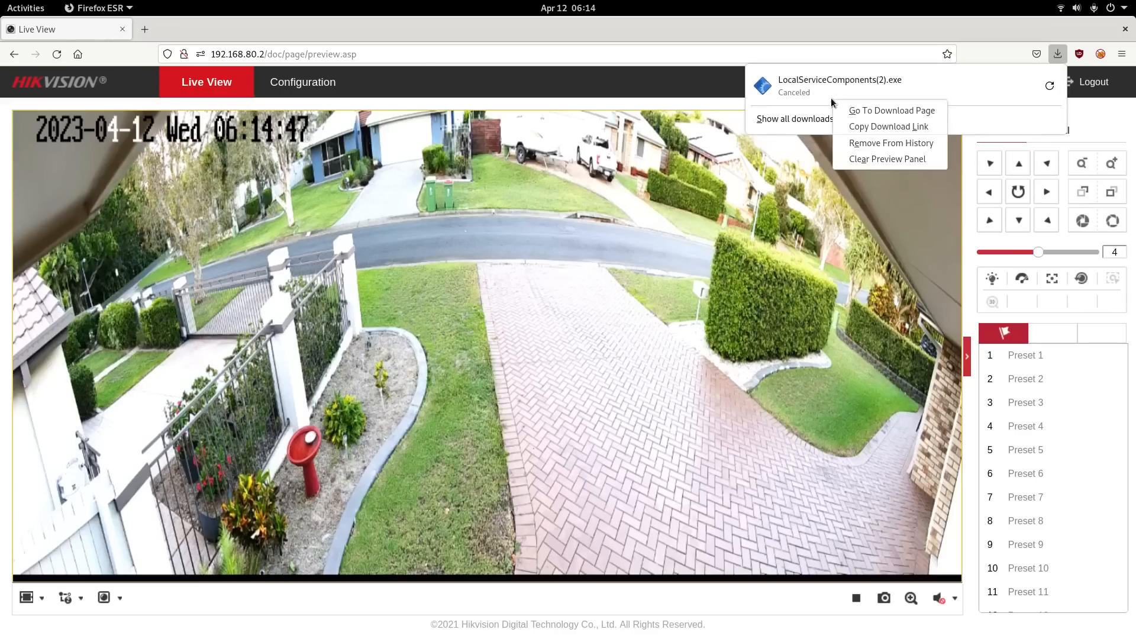
pyautogui.click(871, 130)
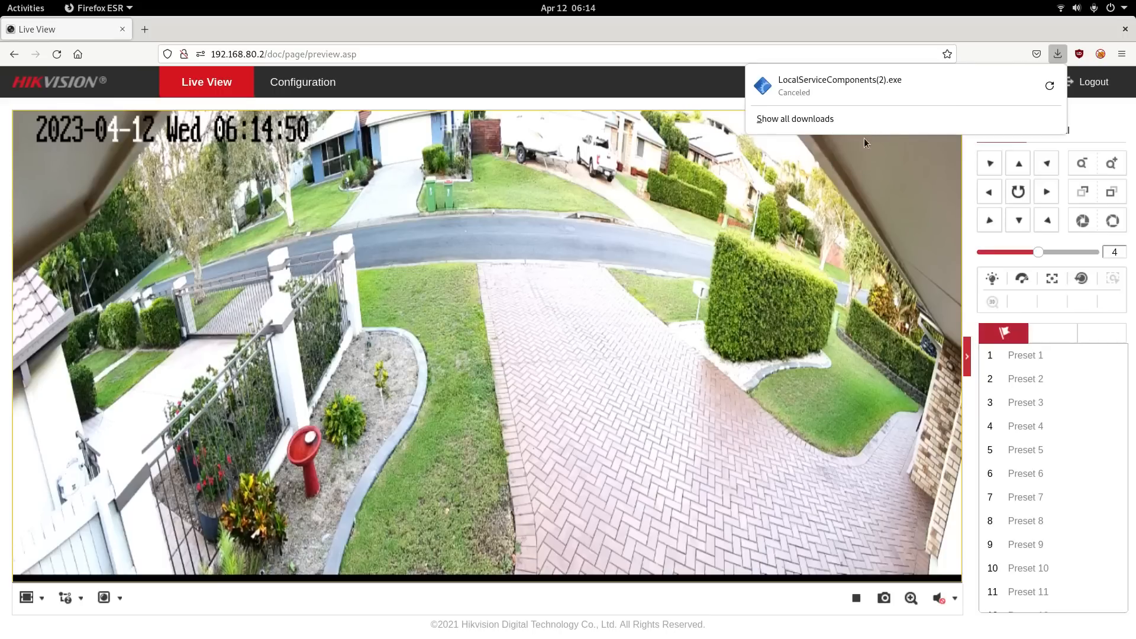
pyautogui.hotkey('ctrl', 't')
pyautogui.hotkey('ctrl', 'v')
pyautogui.click(395, 135)
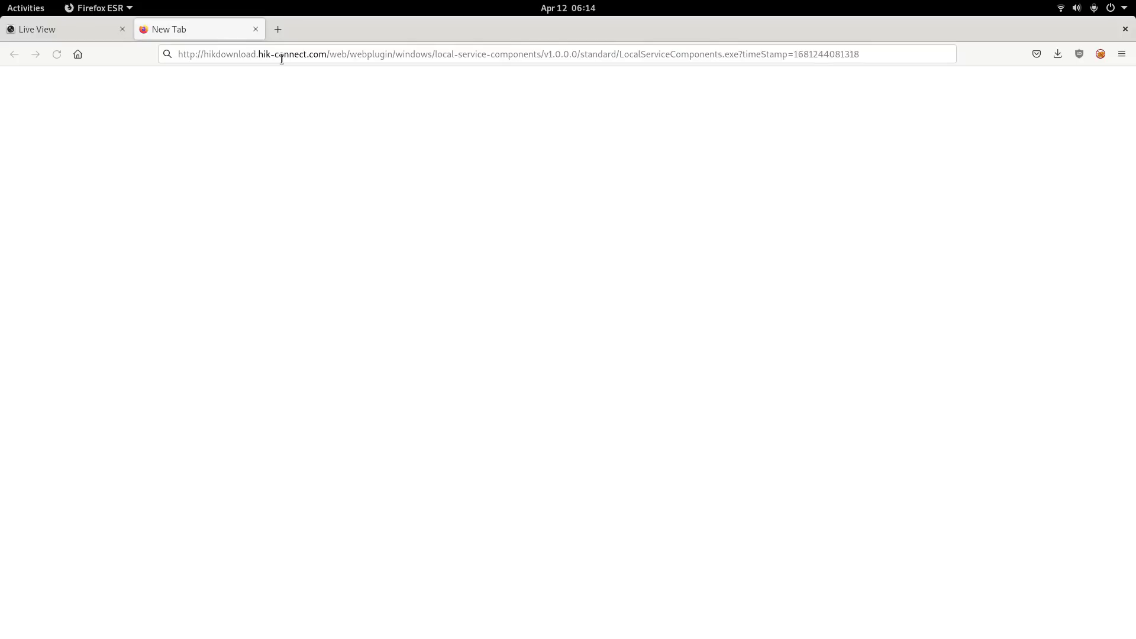
pyautogui.click(255, 29)
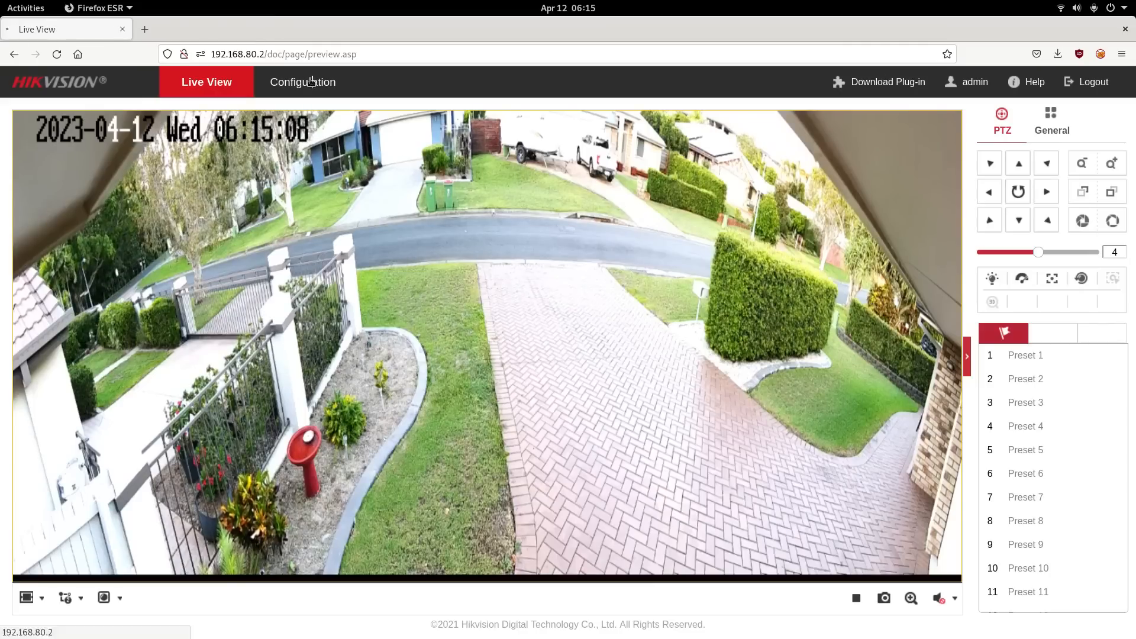
# Open the camera's configuration and review its system settings, including Basic Information, Time Settings with the NTP server address, DST, RS-232 and Image Stitching.
pyautogui.click(286, 82)
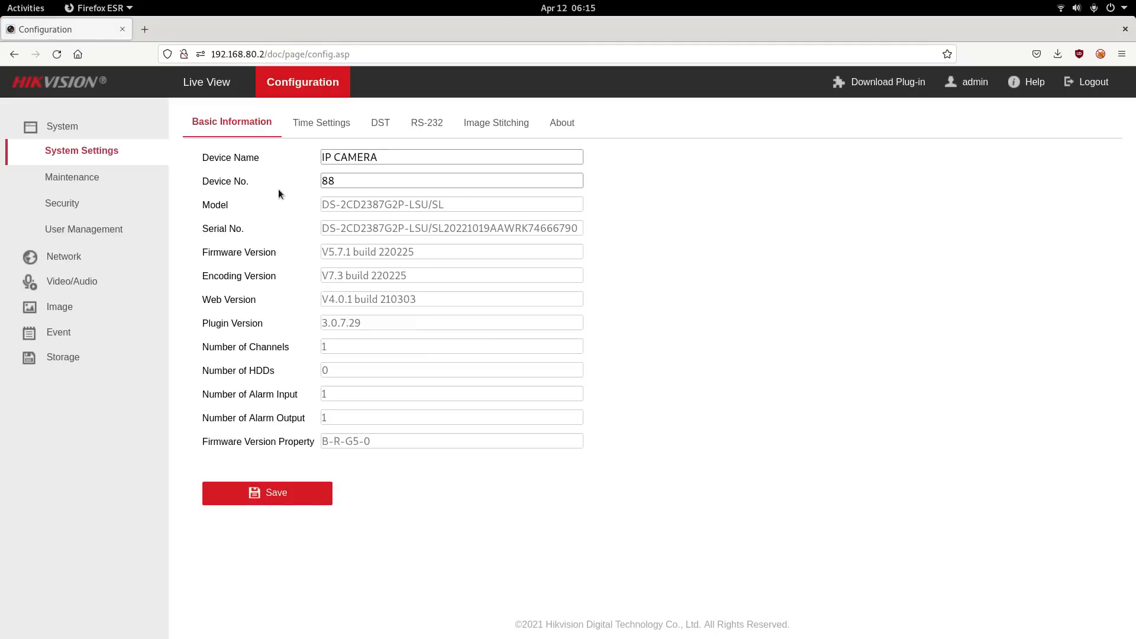
pyautogui.click(314, 123)
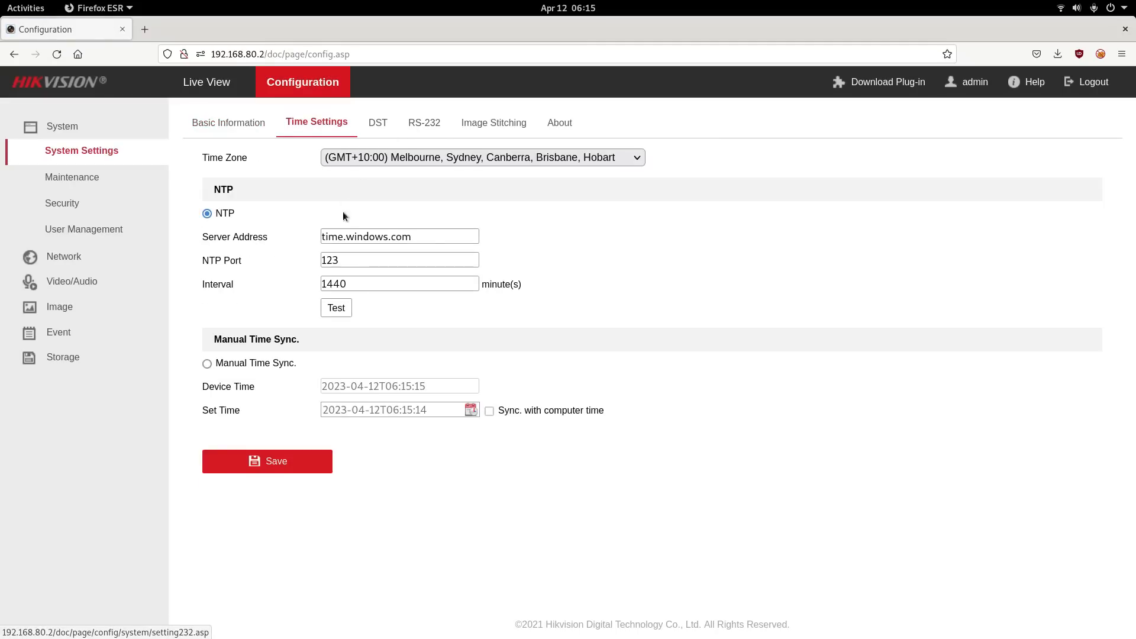
pyautogui.moveTo(446, 238); pyautogui.dragTo(322, 236)
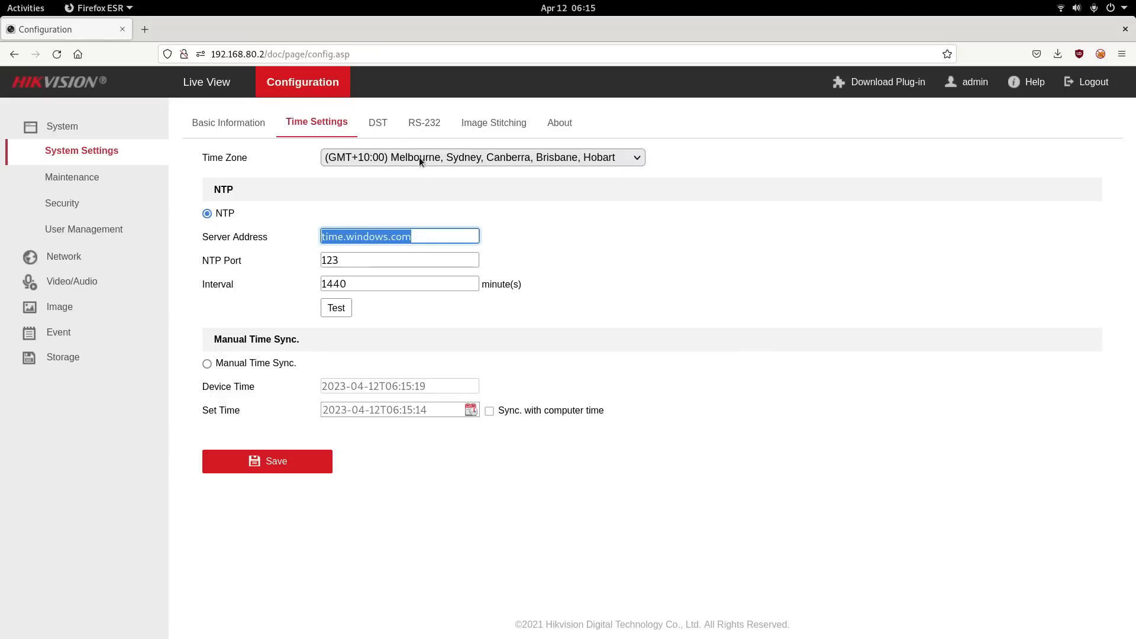
pyautogui.click(382, 124)
pyautogui.click(423, 124)
pyautogui.click(477, 123)
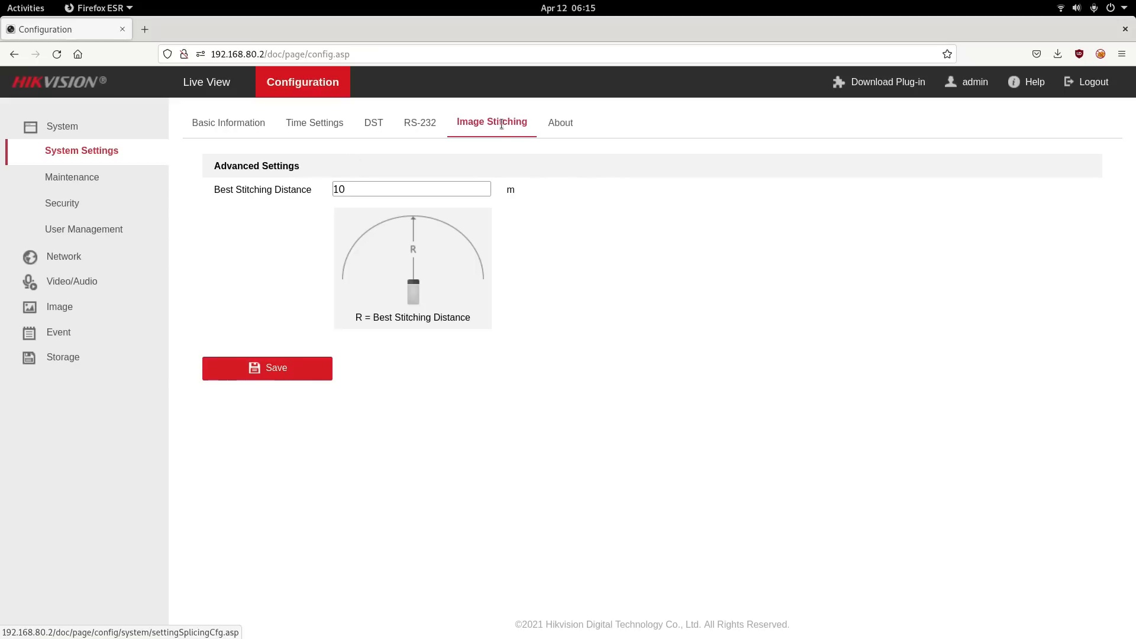
# Review the Maintenance page, then the Security pages for the RTSP authentication options and the IP address filter.
pyautogui.click(102, 180)
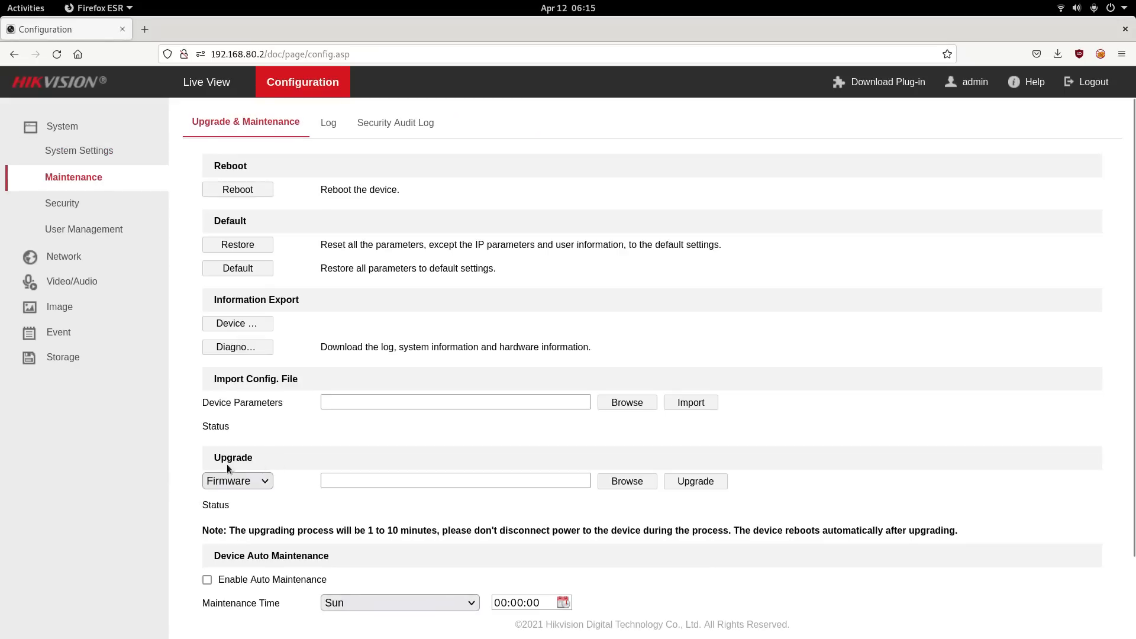
pyautogui.click(83, 204)
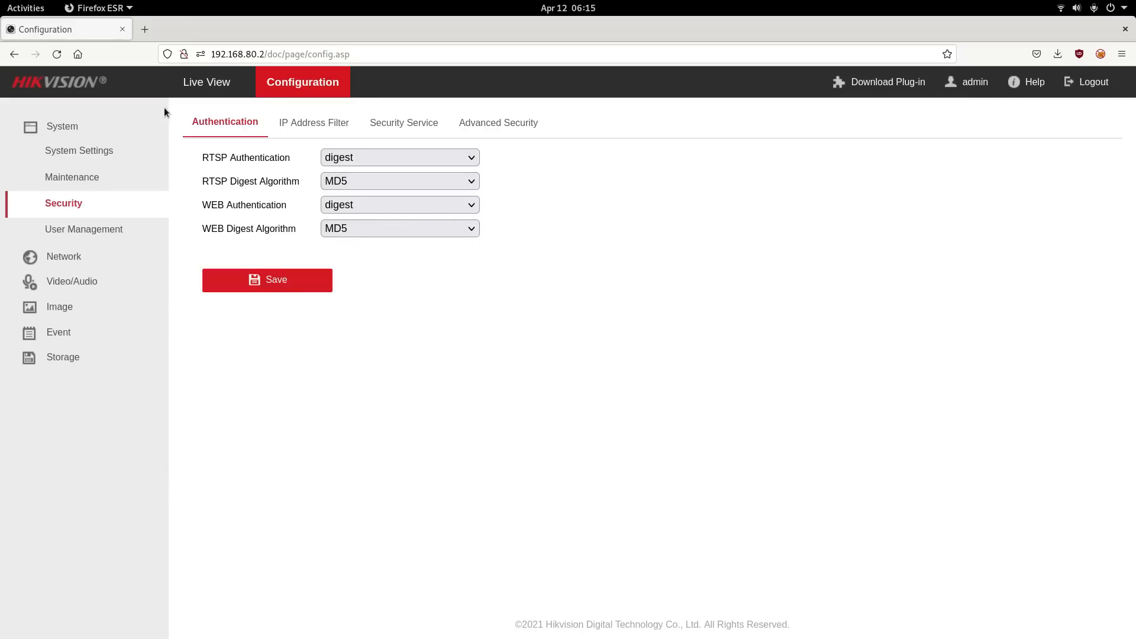
pyautogui.click(336, 158)
pyautogui.click(361, 175)
pyautogui.click(308, 125)
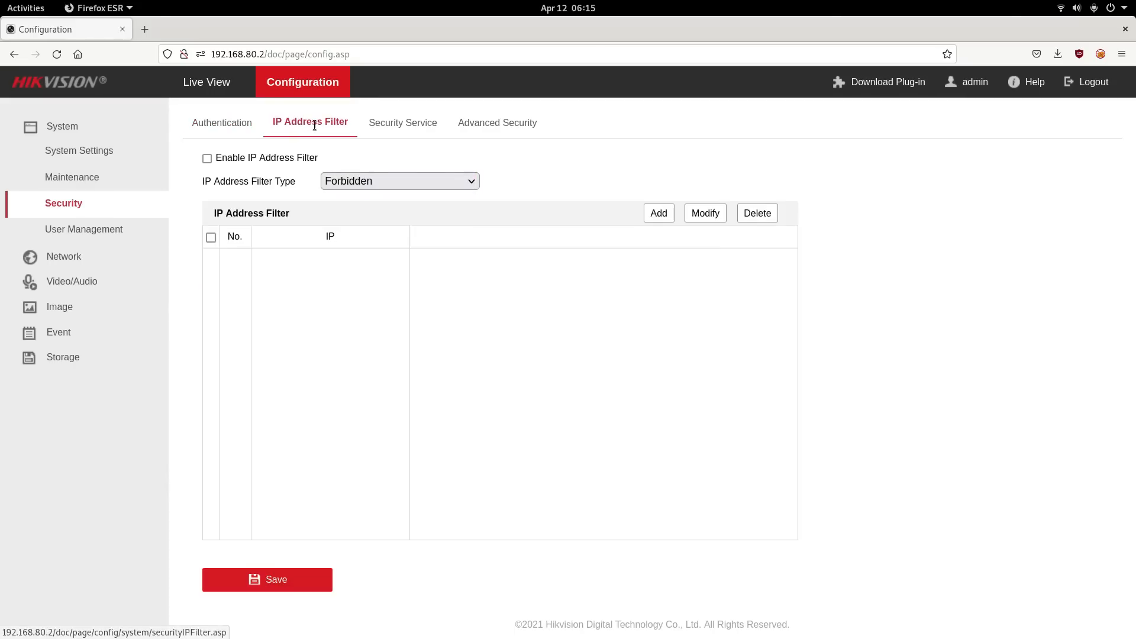
# In the Security Service settings, turn SSH off and back on, accepting the security risk note without saving.
pyautogui.click(408, 120)
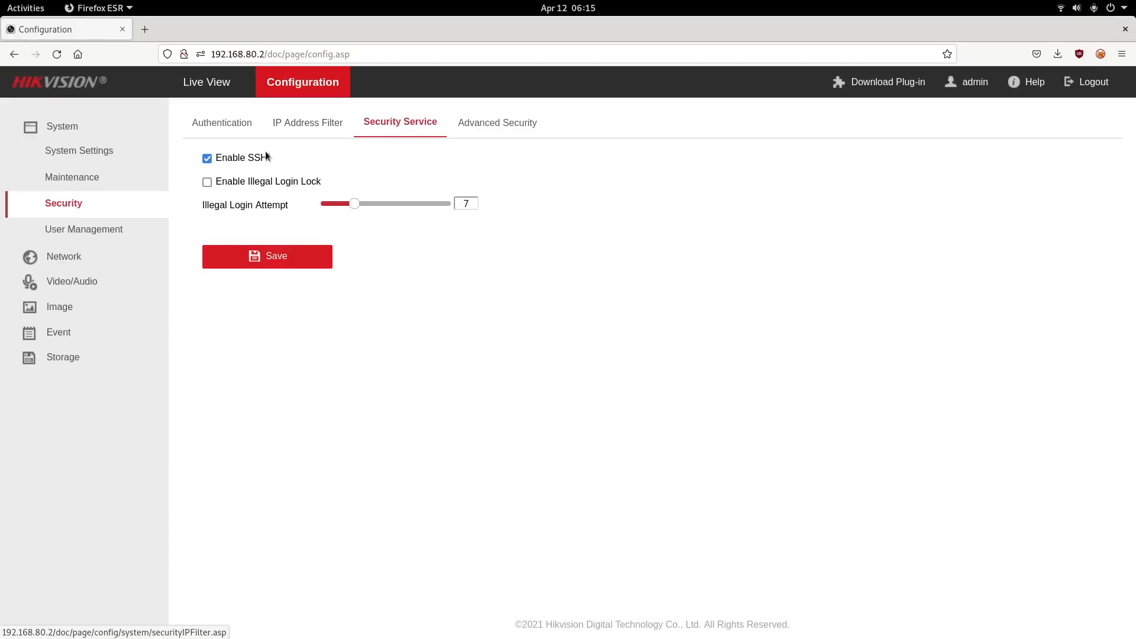
pyautogui.click(206, 159)
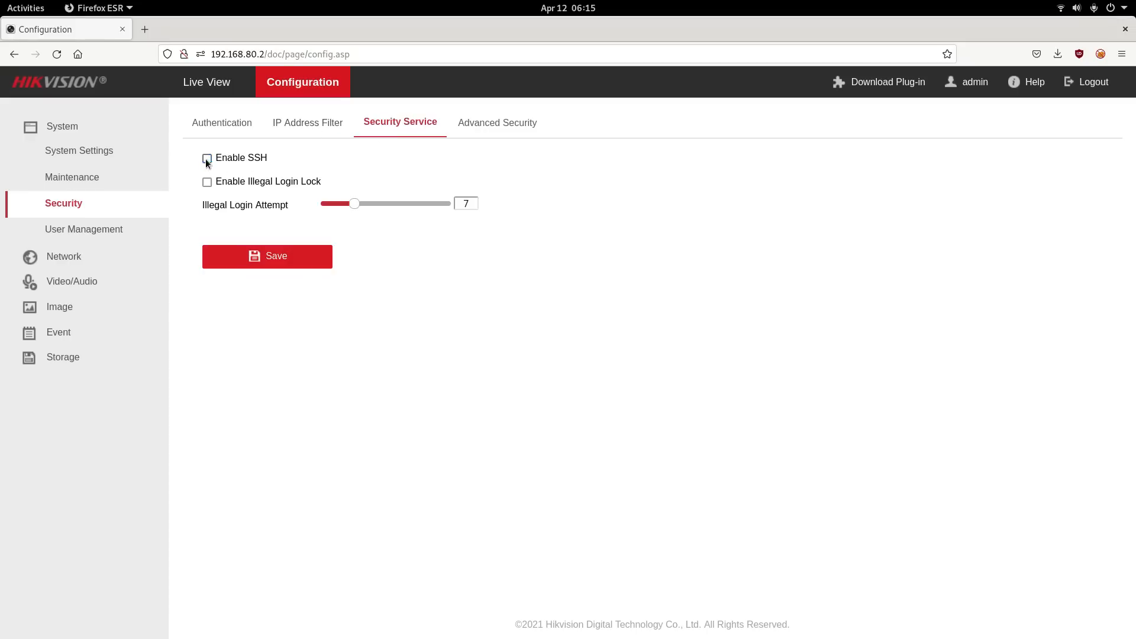
pyautogui.click(210, 158)
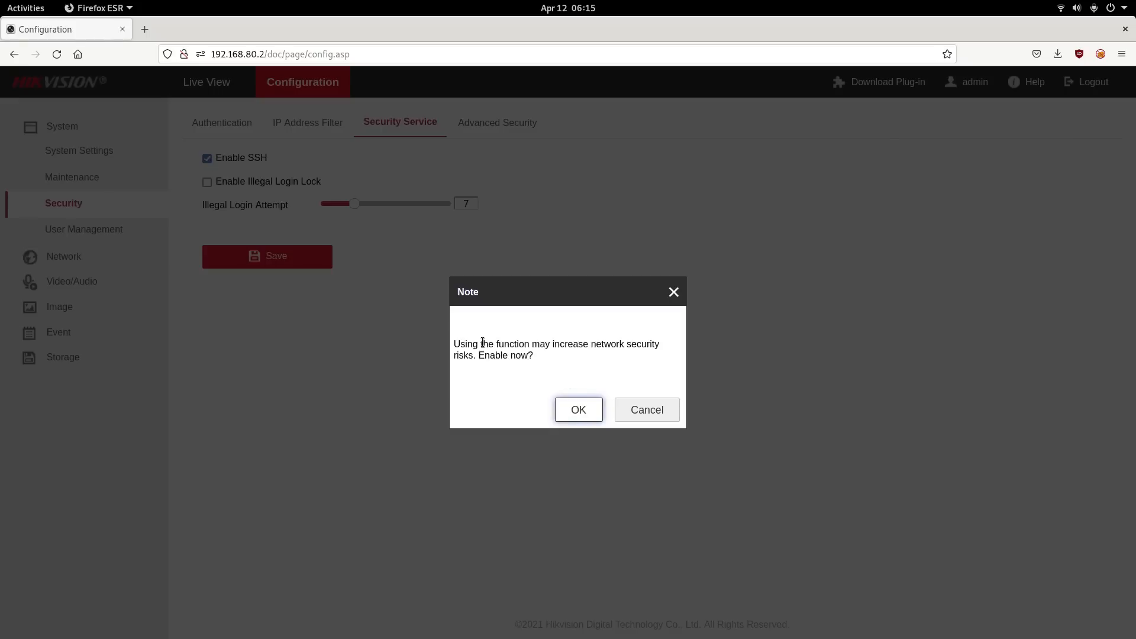
pyautogui.click(577, 411)
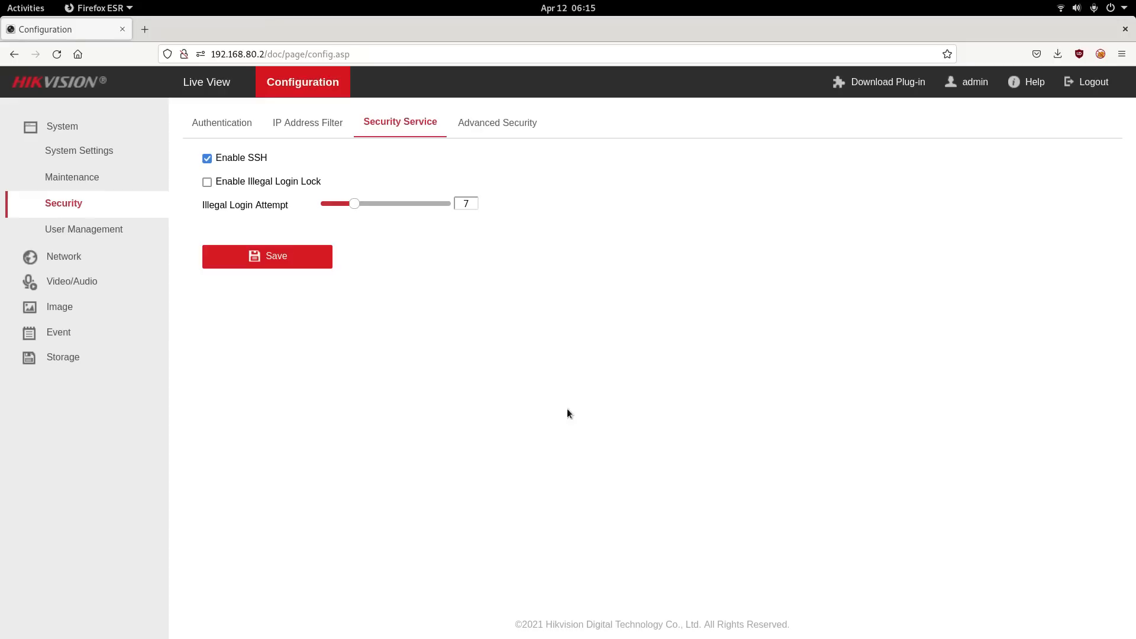
# View the Advanced Security control timeout settings and the camera's user list.
pyautogui.click(492, 121)
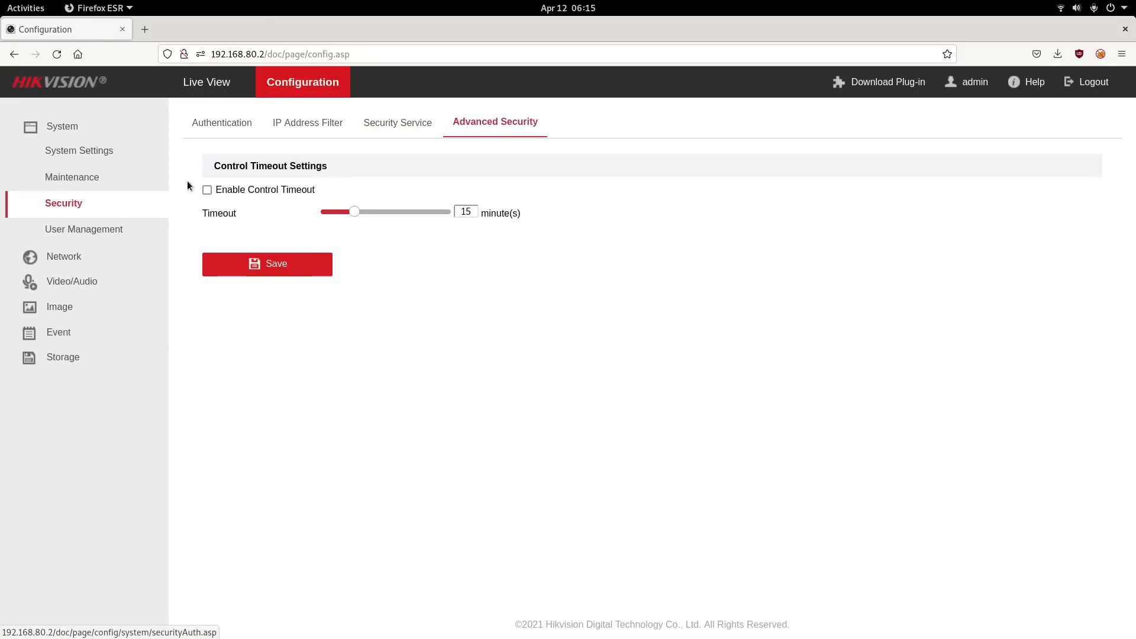
pyautogui.click(84, 239)
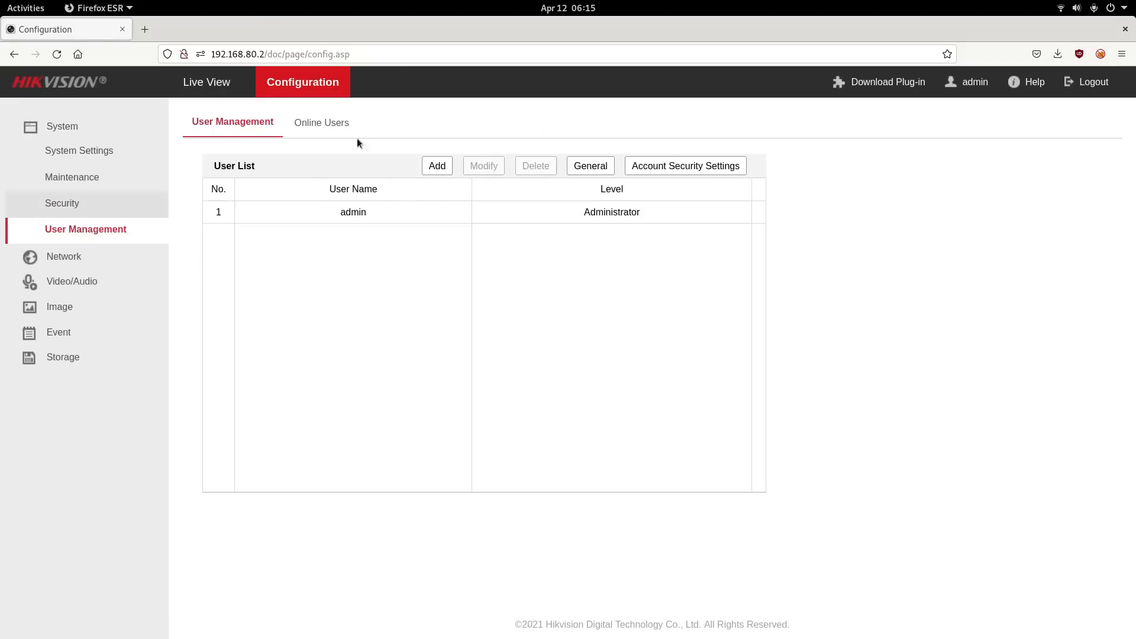
# Review the network basic settings for TCP/IP, DDNS, PPPoE, Port, NAT and Multicast, and open the network advanced settings.
pyautogui.click(100, 259)
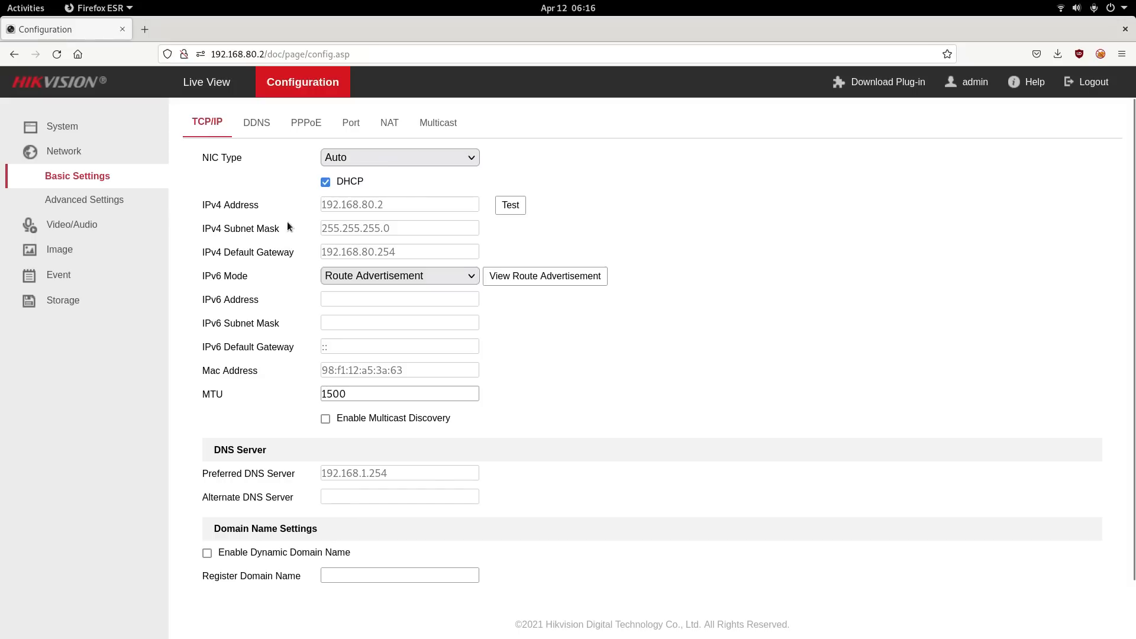
pyautogui.click(256, 122)
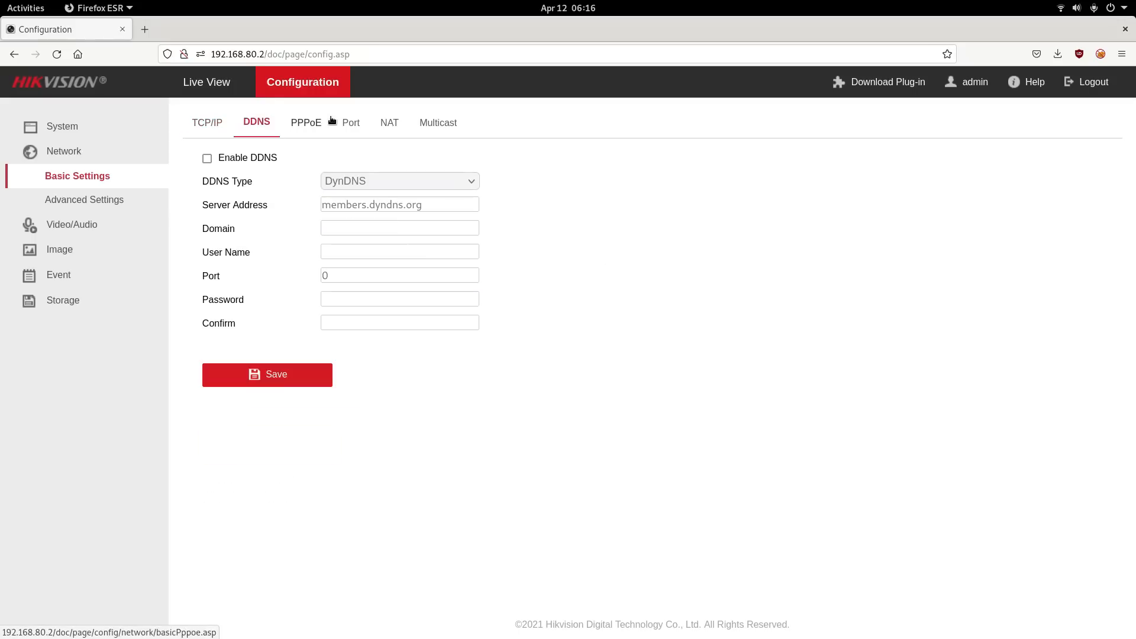
pyautogui.click(314, 123)
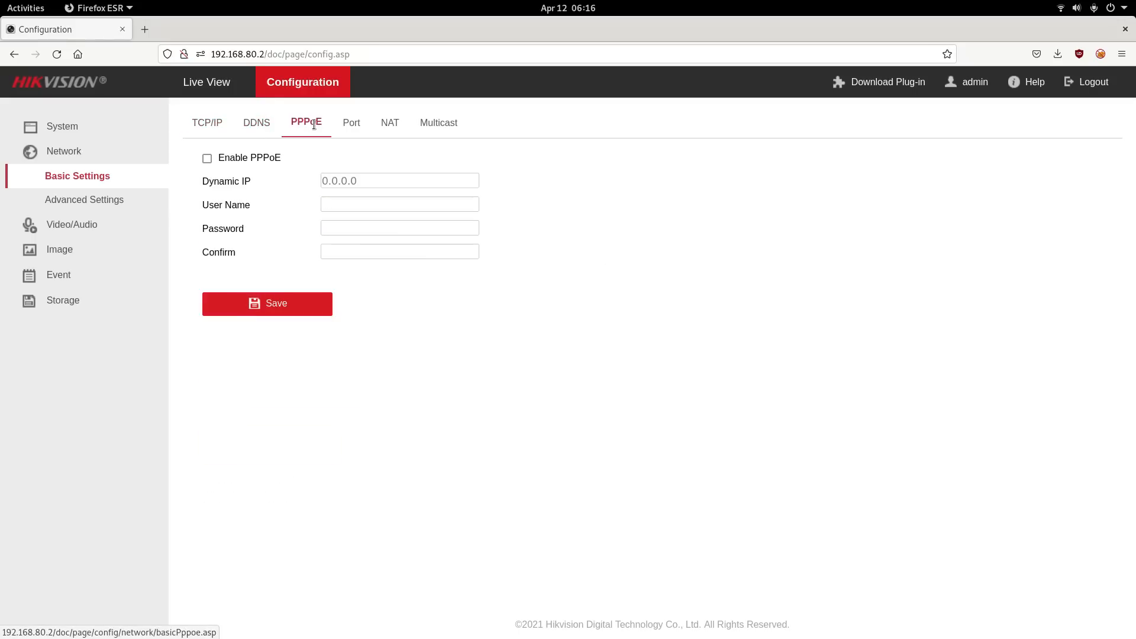
pyautogui.click(351, 123)
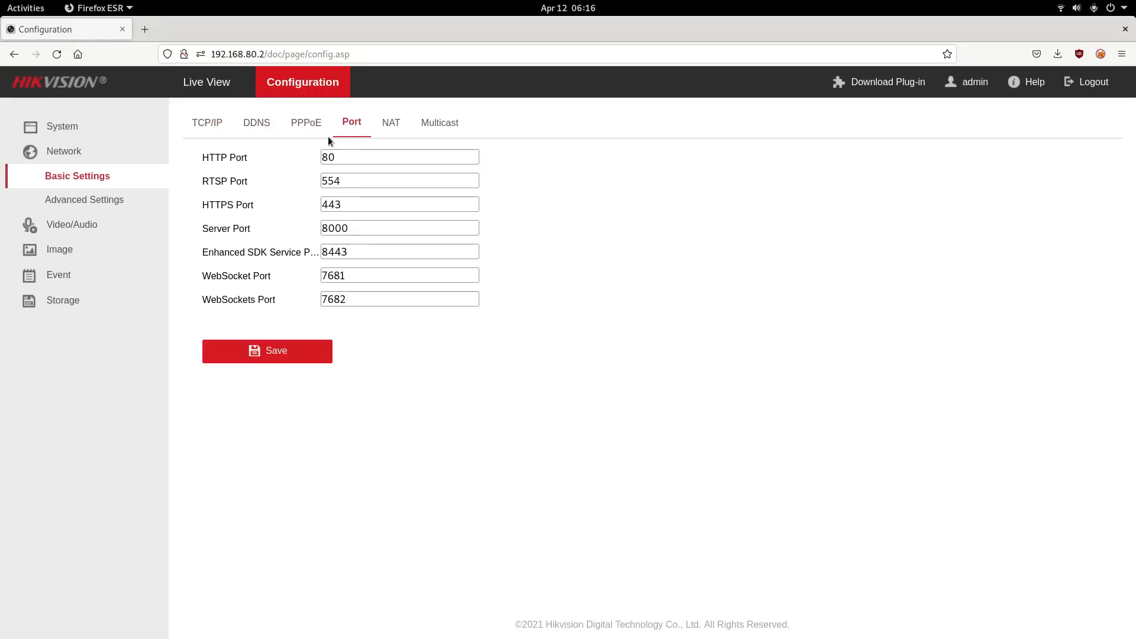
pyautogui.click(402, 122)
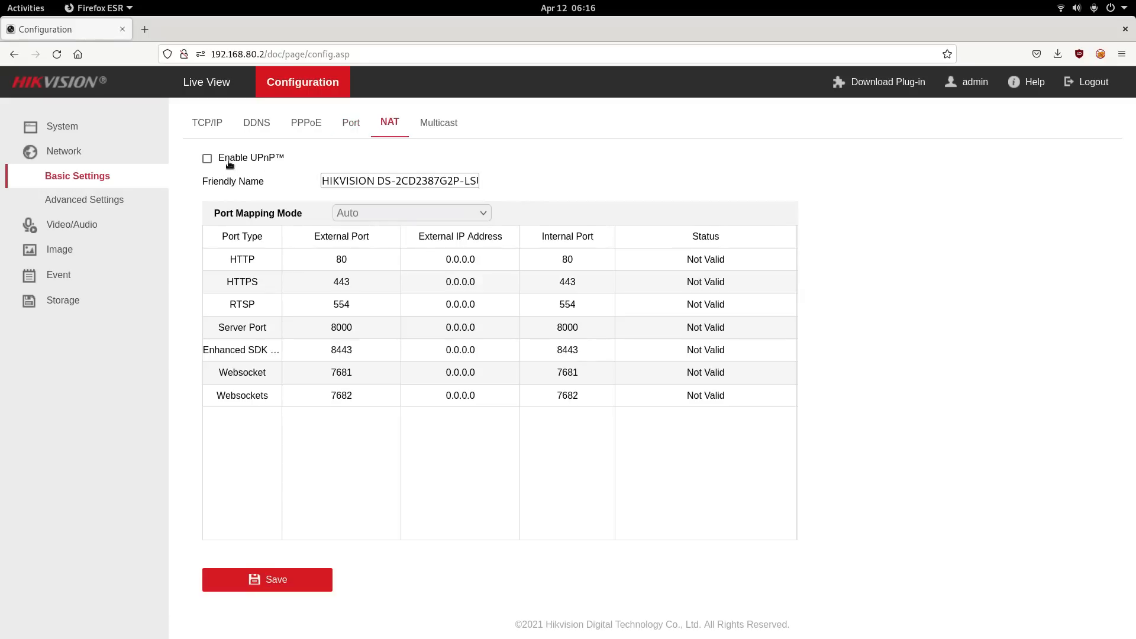
pyautogui.click(434, 126)
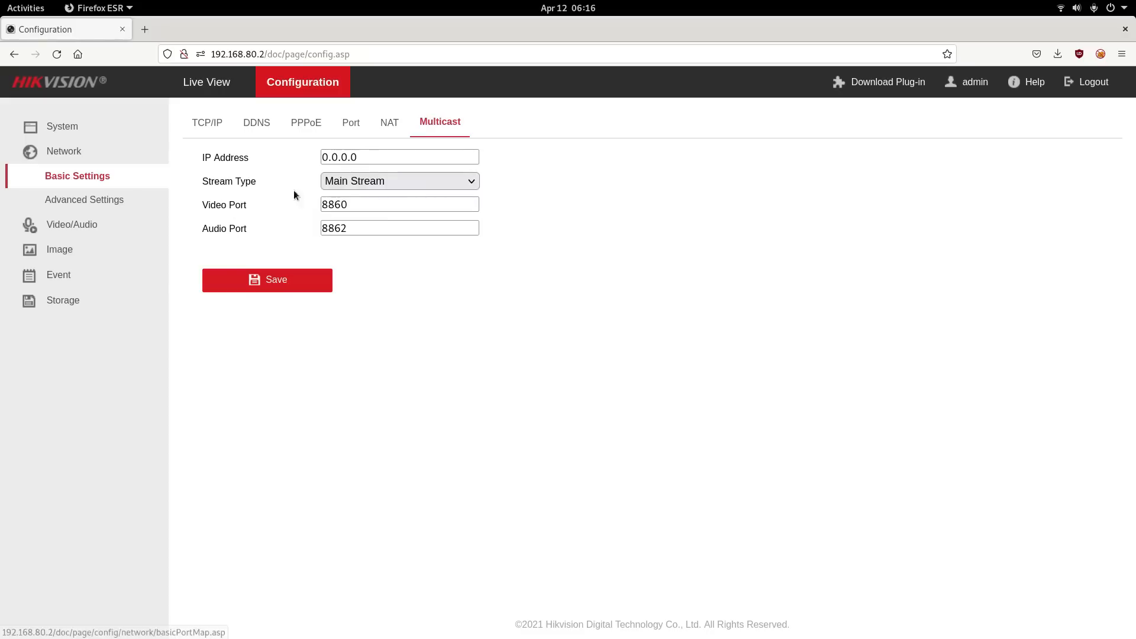
pyautogui.click(97, 204)
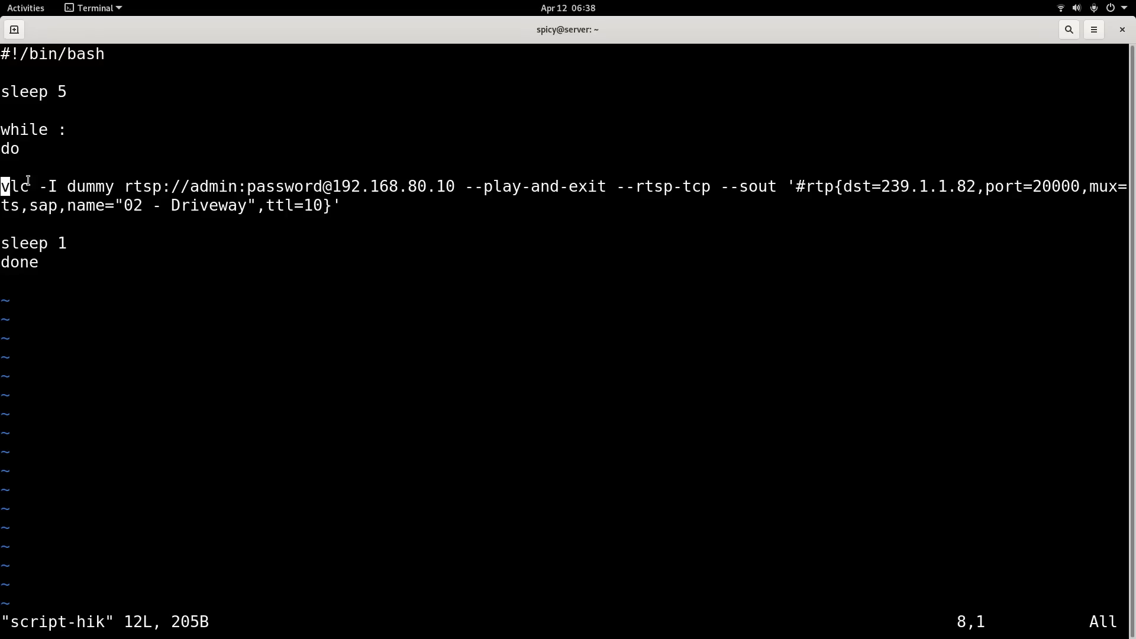
# In the terminal, examine script-hik, highlighting the vlc command's RTSP source, its rtp destination 239.1.1.82 and the surrounding loop.
pyautogui.moveTo(38, 184); pyautogui.dragTo(453, 183)
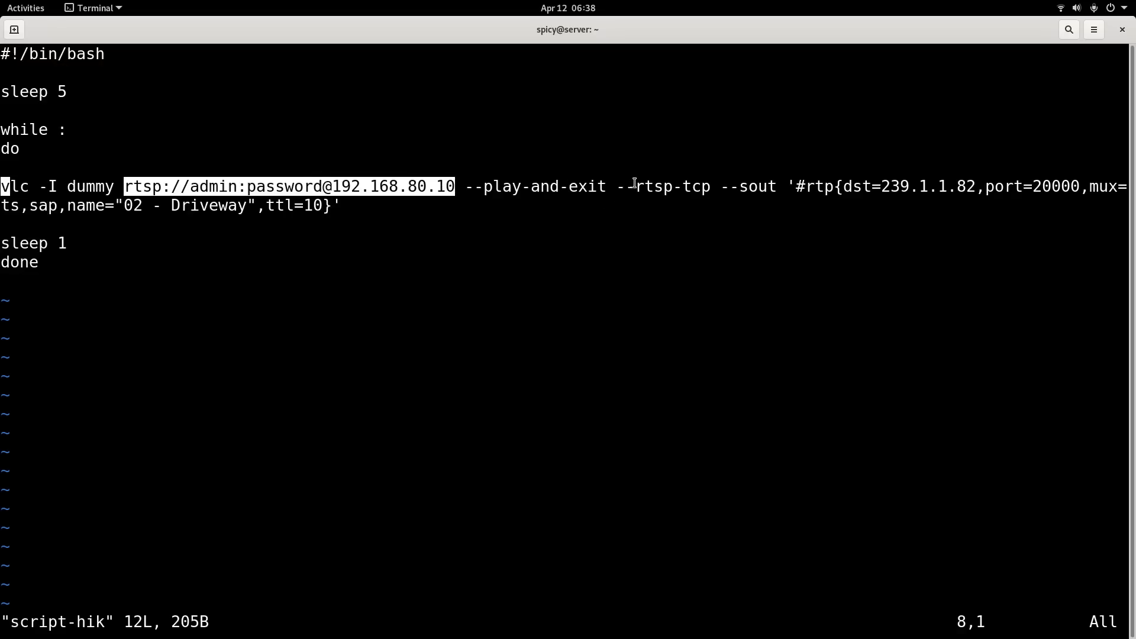
pyautogui.moveTo(805, 186); pyautogui.dragTo(975, 178)
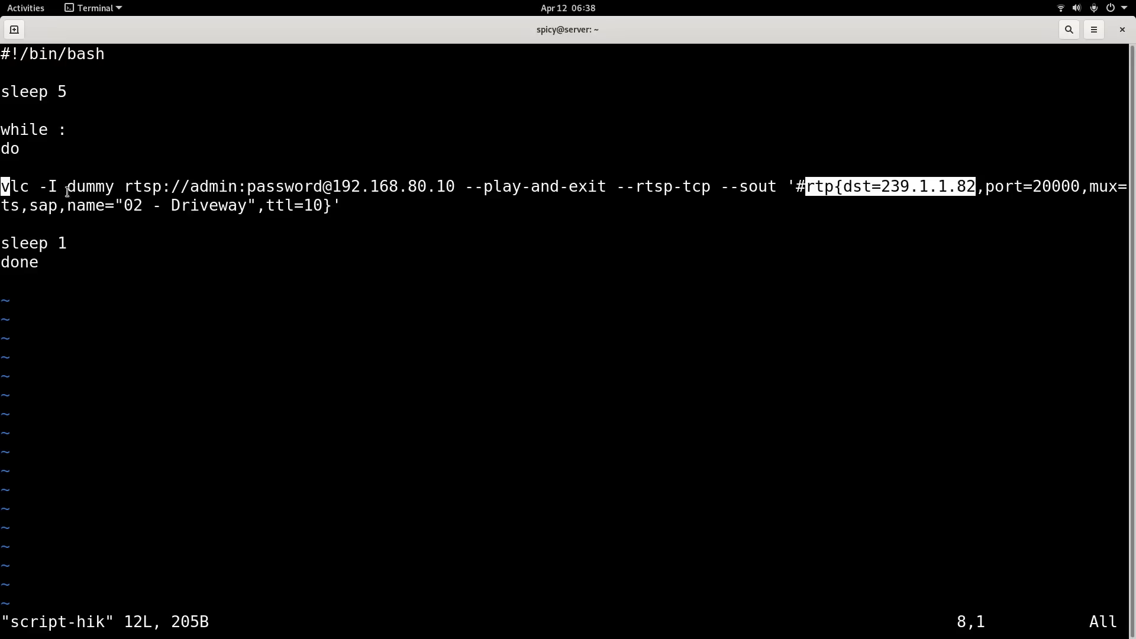
pyautogui.click(236, 198)
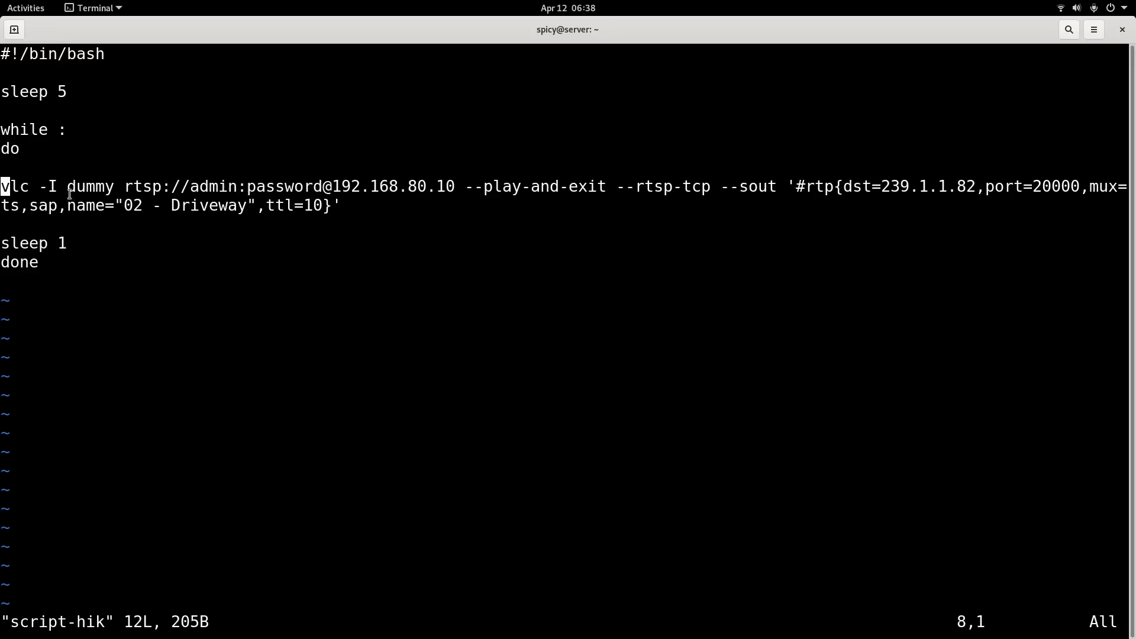
pyautogui.moveTo(86, 253); pyautogui.dragTo(57, 48)
pyautogui.click(93, 138)
# Switch to VLC, play the Camera - Front Door network stream and skip to the next stream.
pyautogui.hotkey('alt', 'Tab')
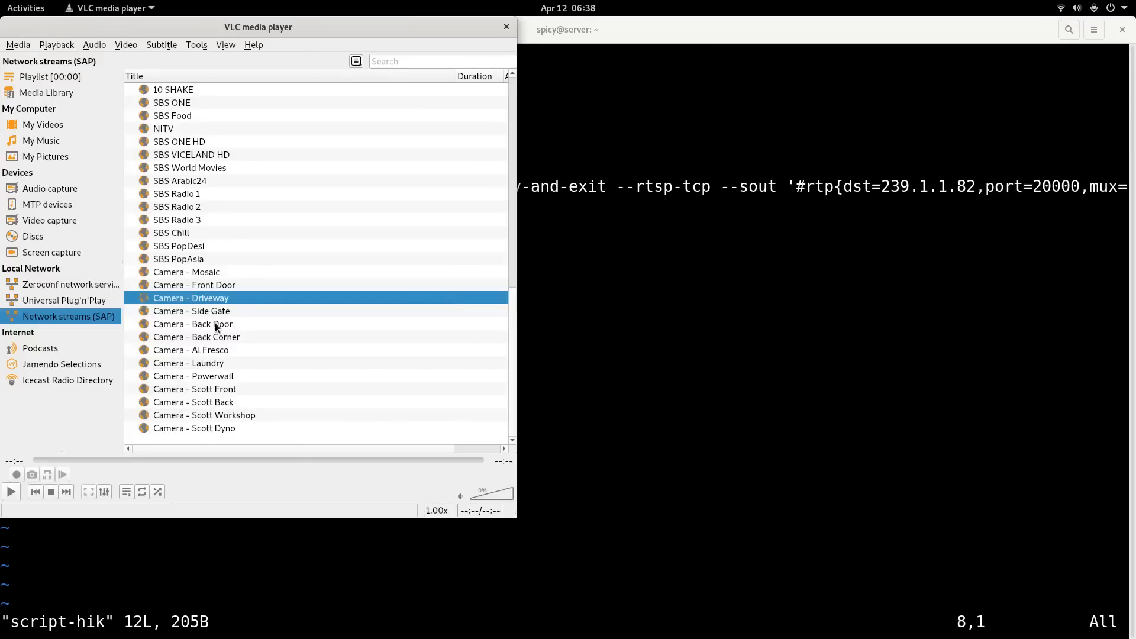
pyautogui.doubleClick(195, 287)
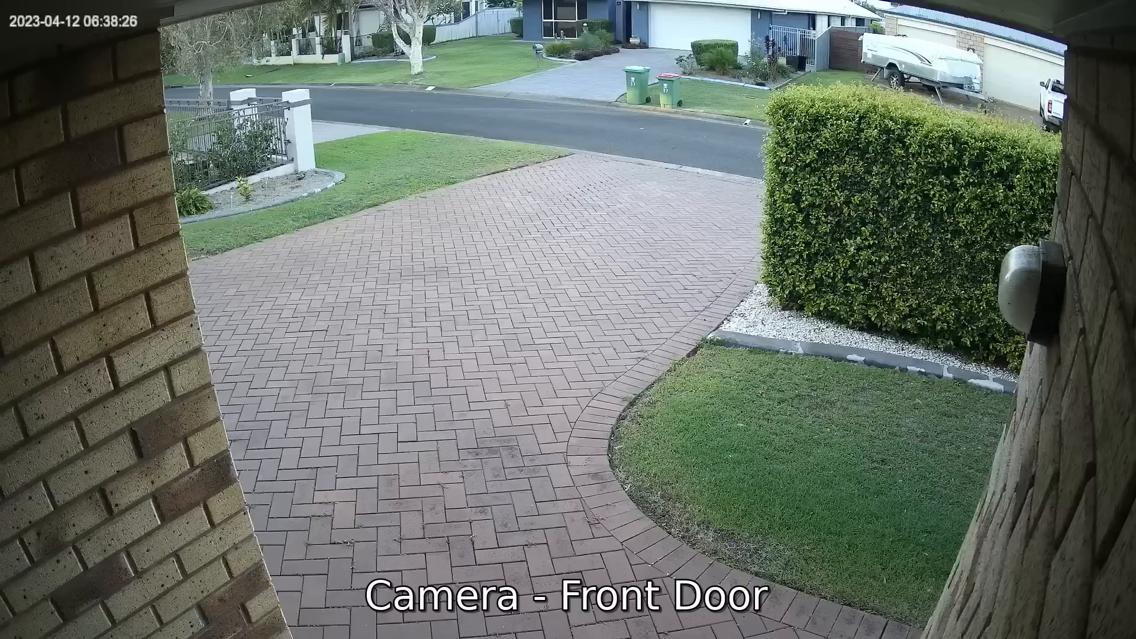
pyautogui.press('n')
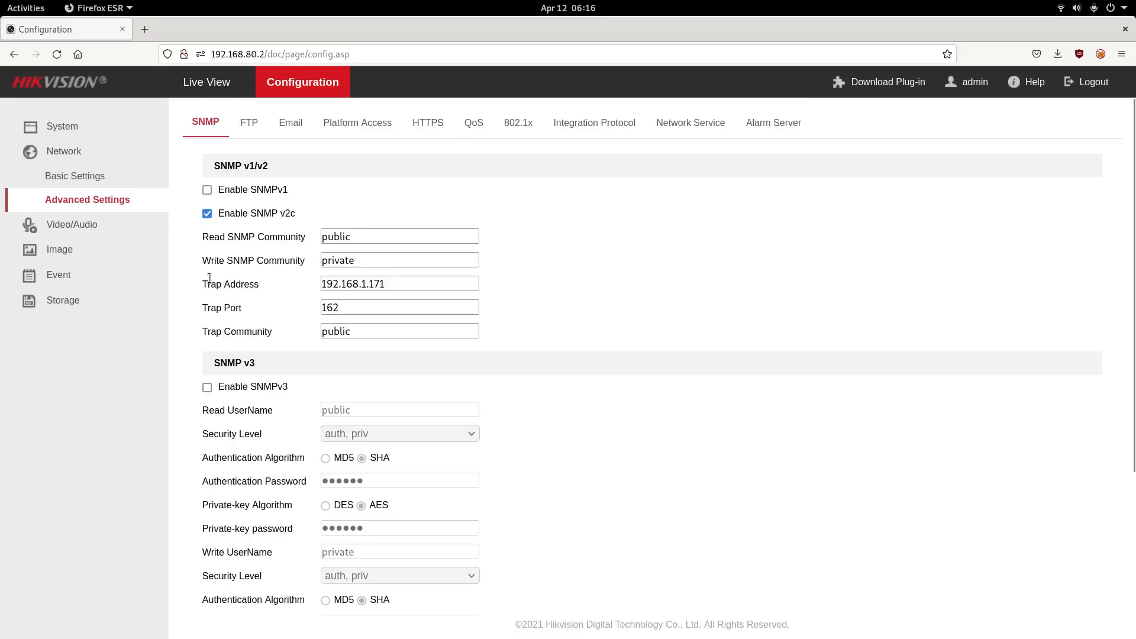
# In Firefox, turn SNMP v2c off and back on in the SNMP settings, accepting the information leakage note.
pyautogui.click(207, 214)
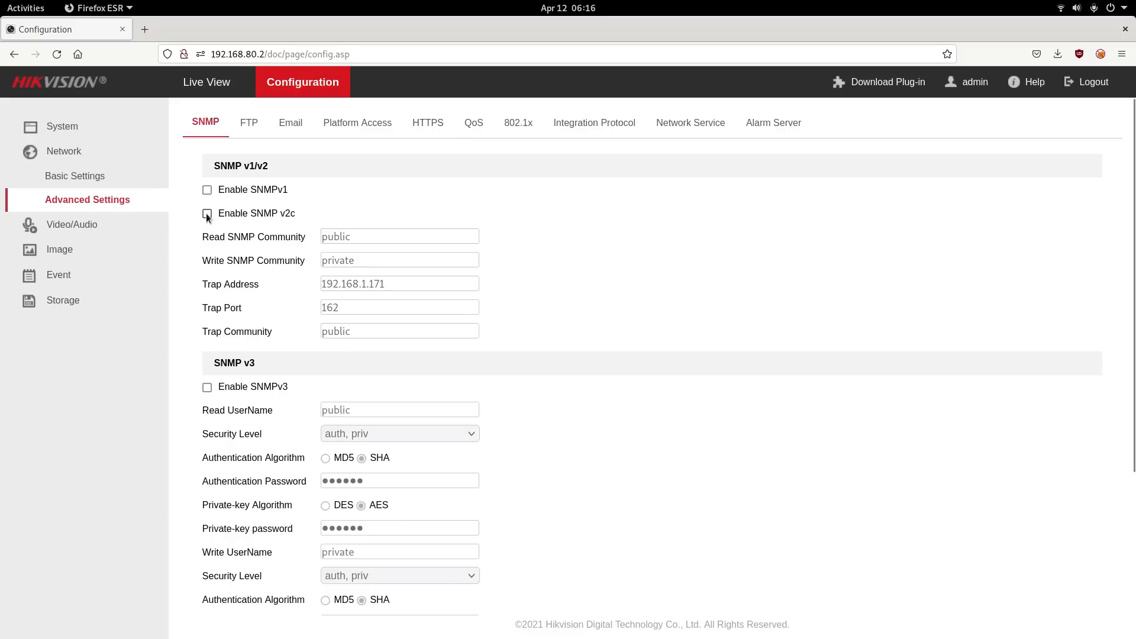
pyautogui.click(207, 214)
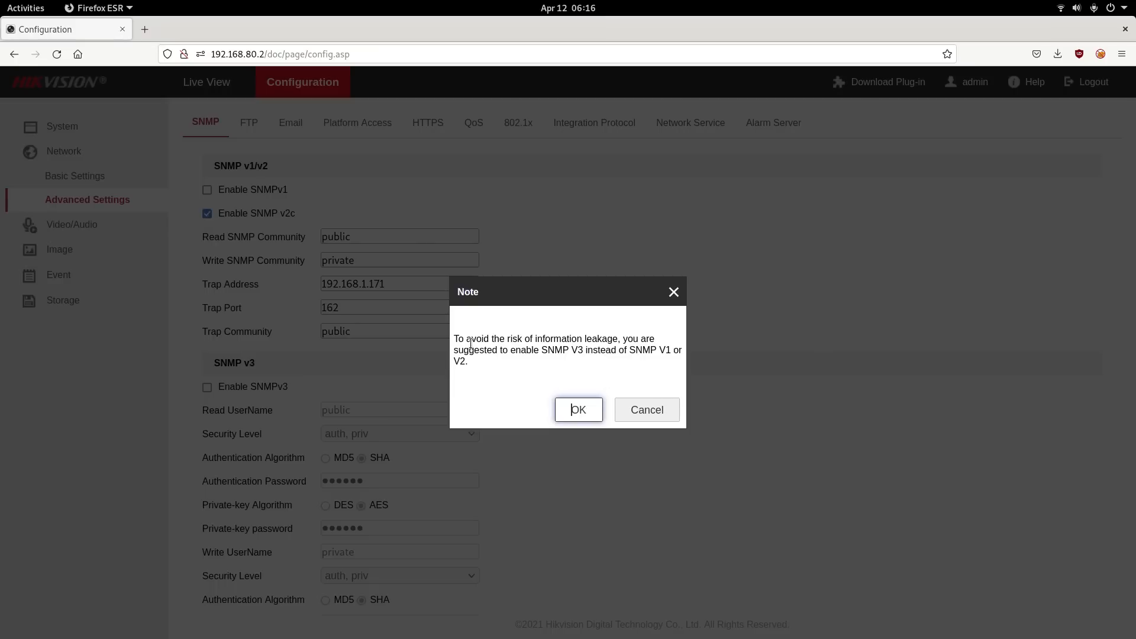
pyautogui.click(578, 409)
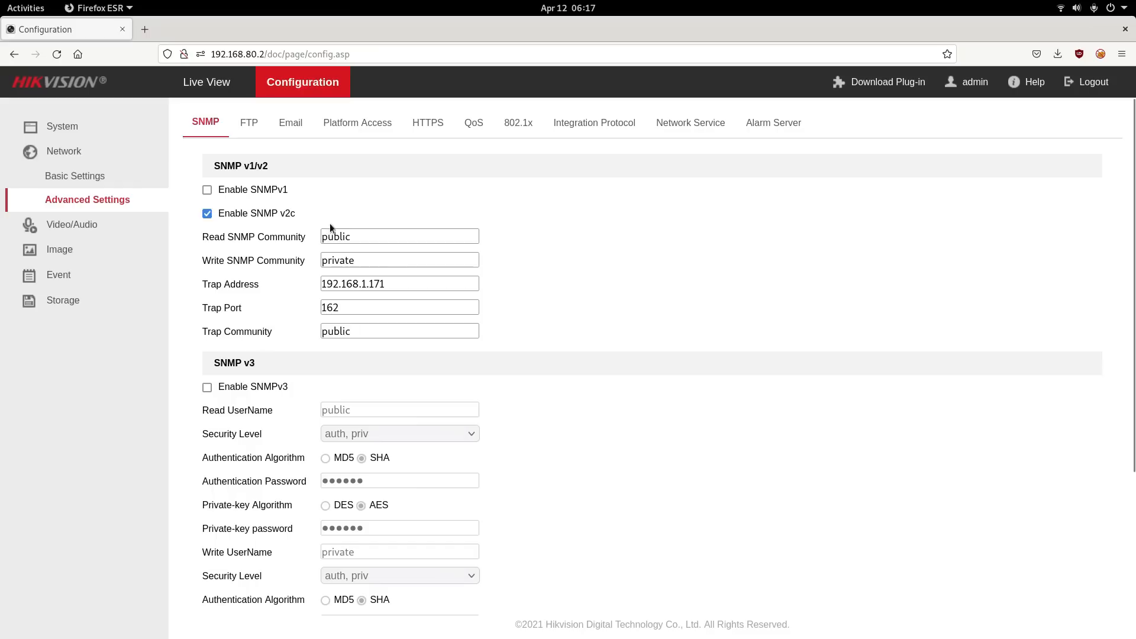
# Review the advanced network settings for FTP, Email, Platform Access, HTTPS, QoS and 802.1x.
pyautogui.click(249, 122)
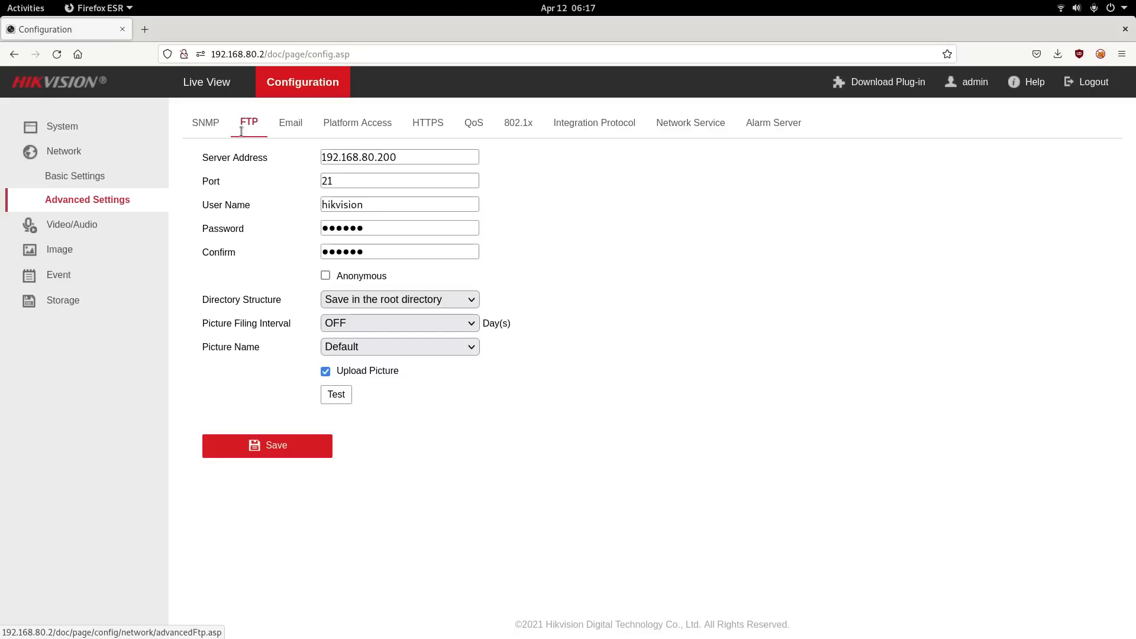
pyautogui.click(288, 131)
pyautogui.click(374, 128)
pyautogui.click(420, 127)
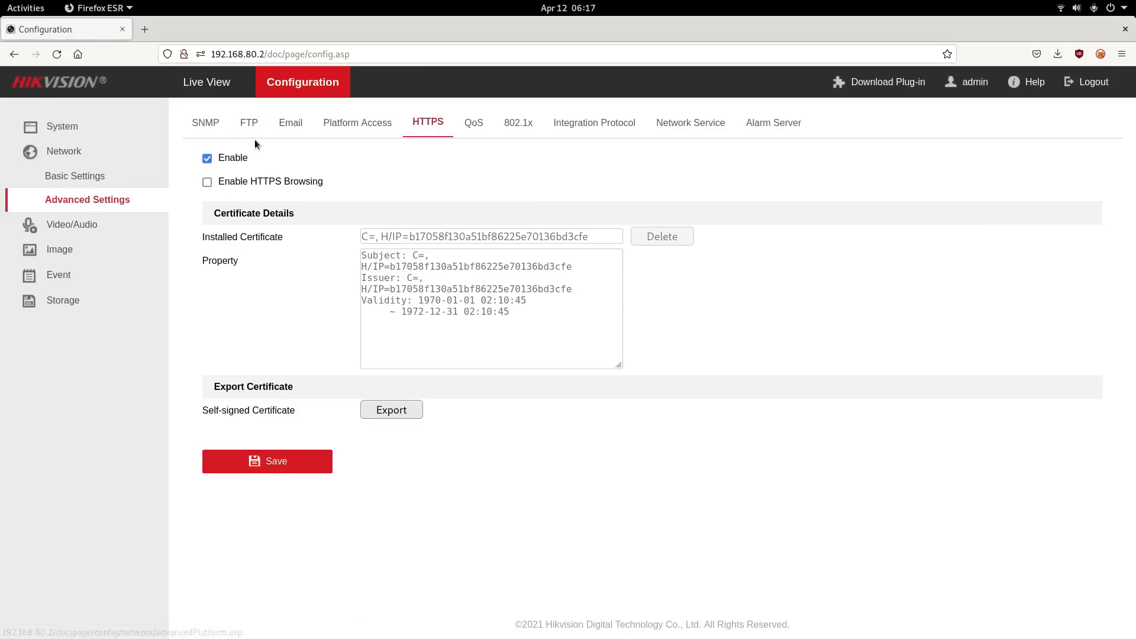
pyautogui.click(479, 125)
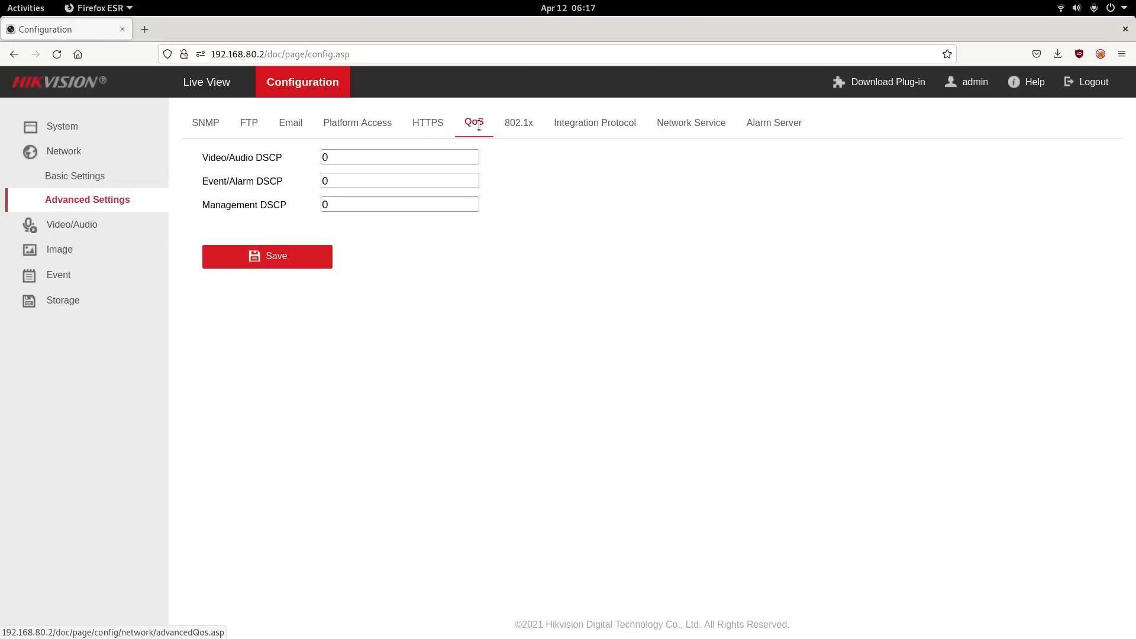
pyautogui.click(552, 123)
pyautogui.click(519, 129)
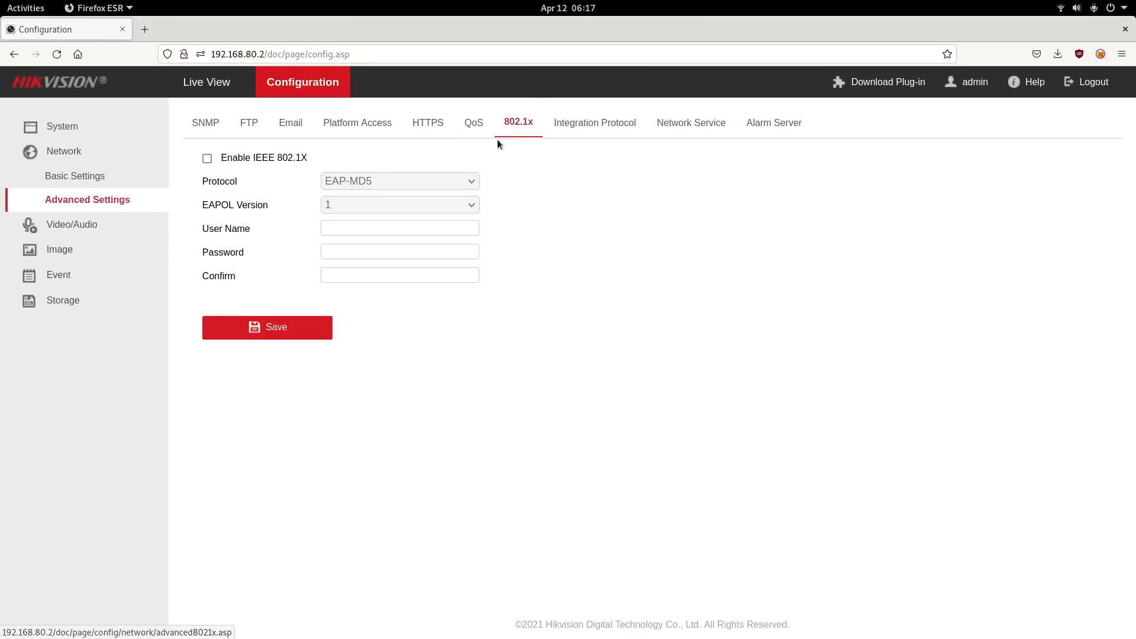
# Enable IEEE 802.1X temporarily to check the protocol and EAPOL version options, and disable it again.
pyautogui.click(222, 158)
pyautogui.click(386, 178)
pyautogui.click(356, 204)
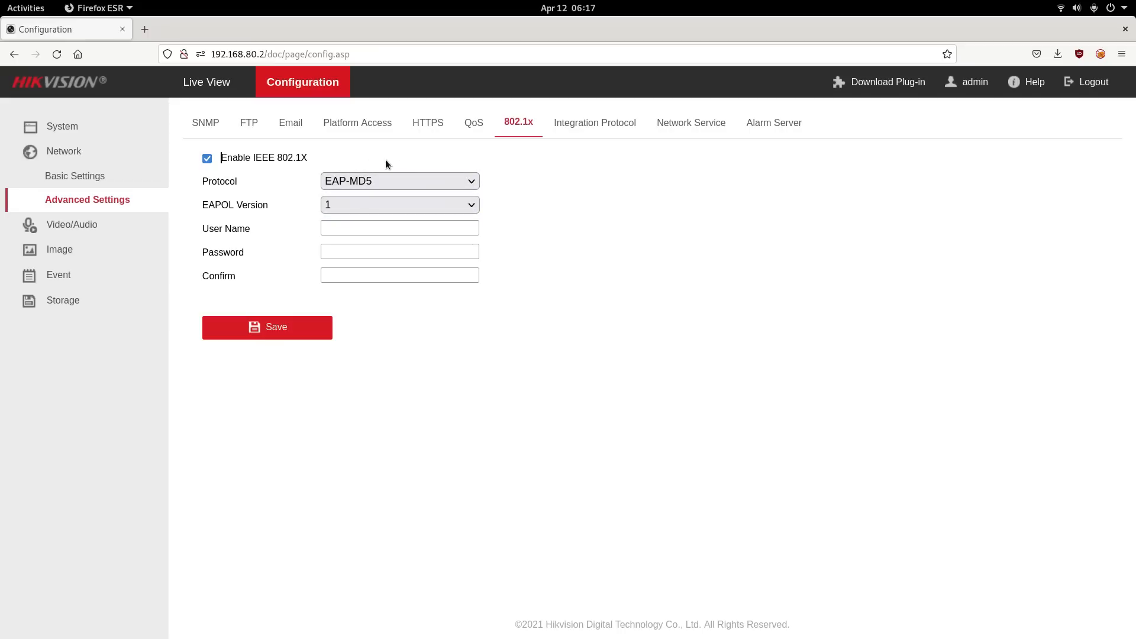
pyautogui.click(206, 158)
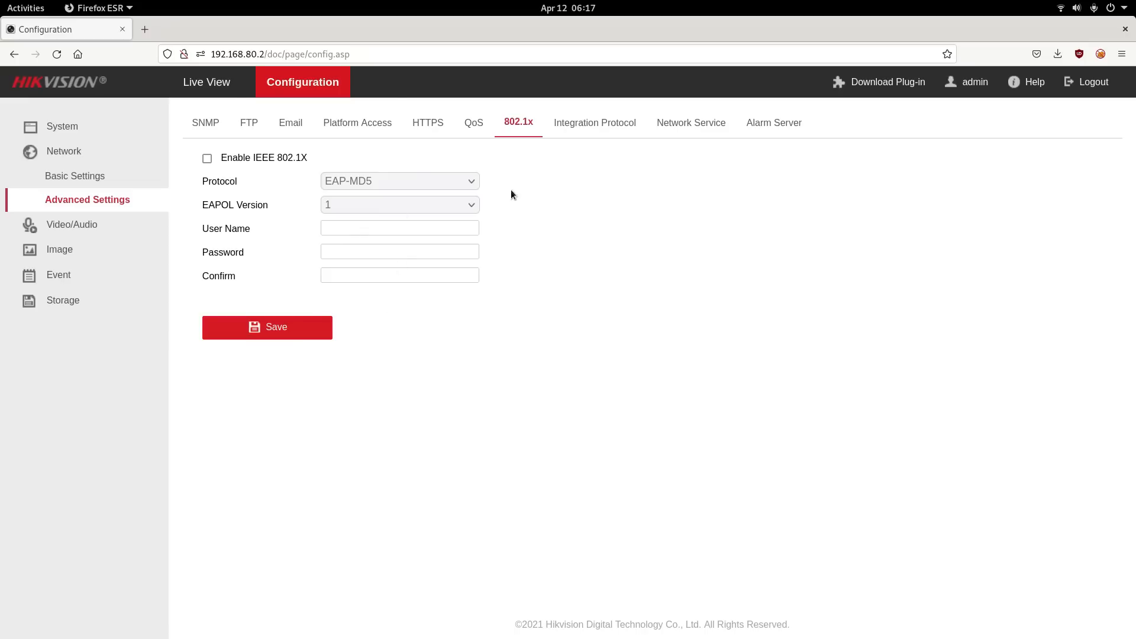
# Review the advanced network settings for Integration Protocol, Network Service and Alarm Server.
pyautogui.click(597, 124)
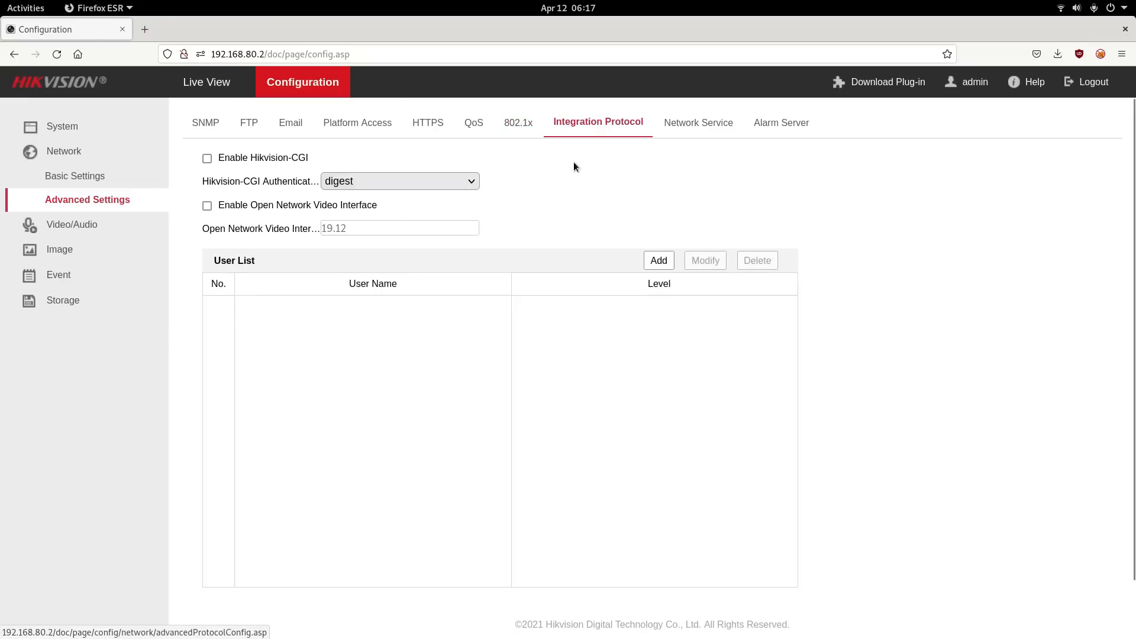
pyautogui.click(698, 123)
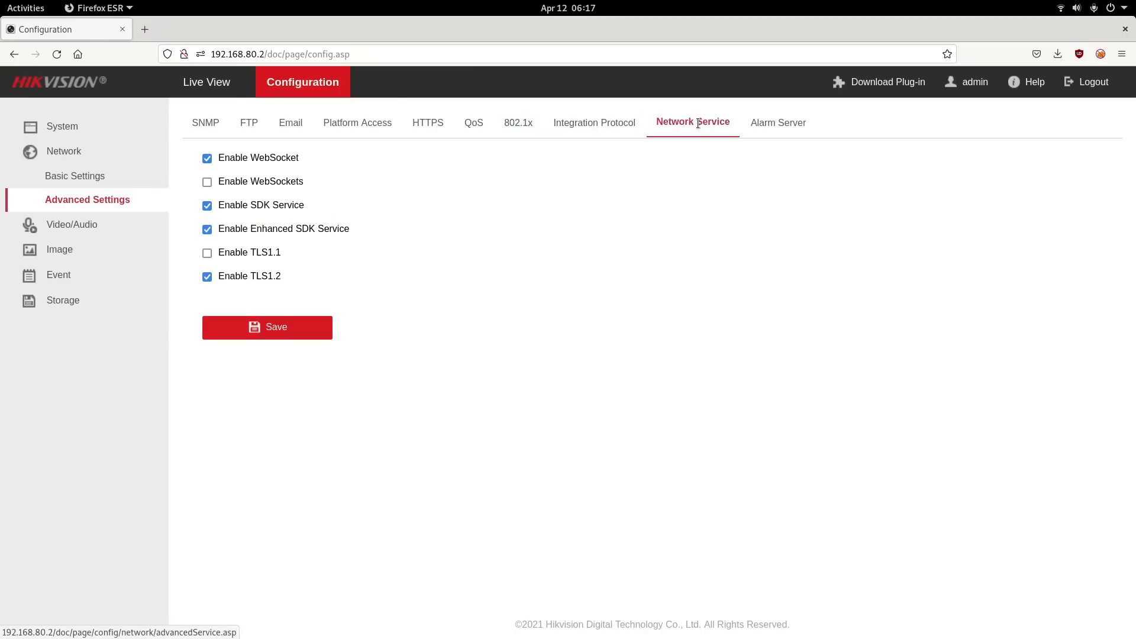
pyautogui.click(766, 123)
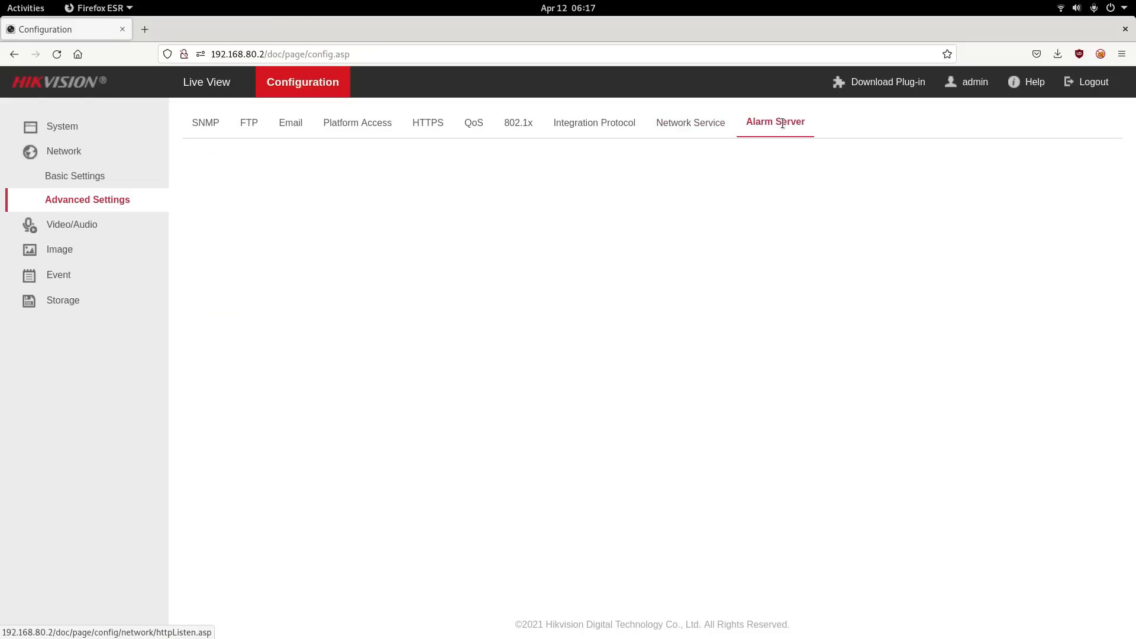
# Review the Video/Audio settings for Video, Audio, ROI and Display Info. on Stream.
pyautogui.click(87, 228)
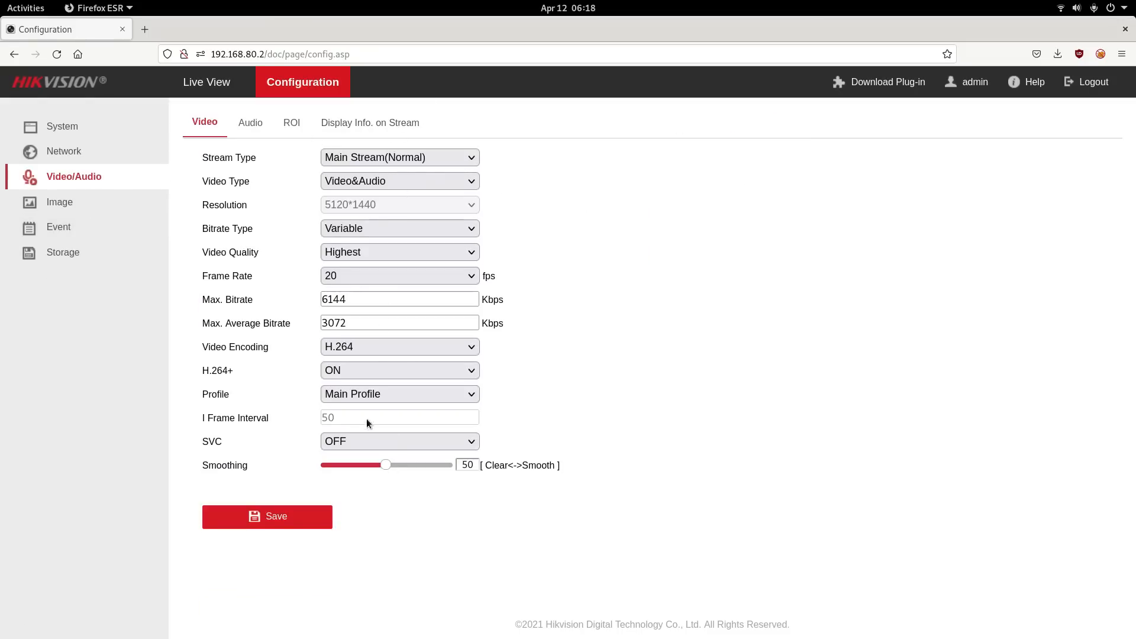
pyautogui.click(255, 126)
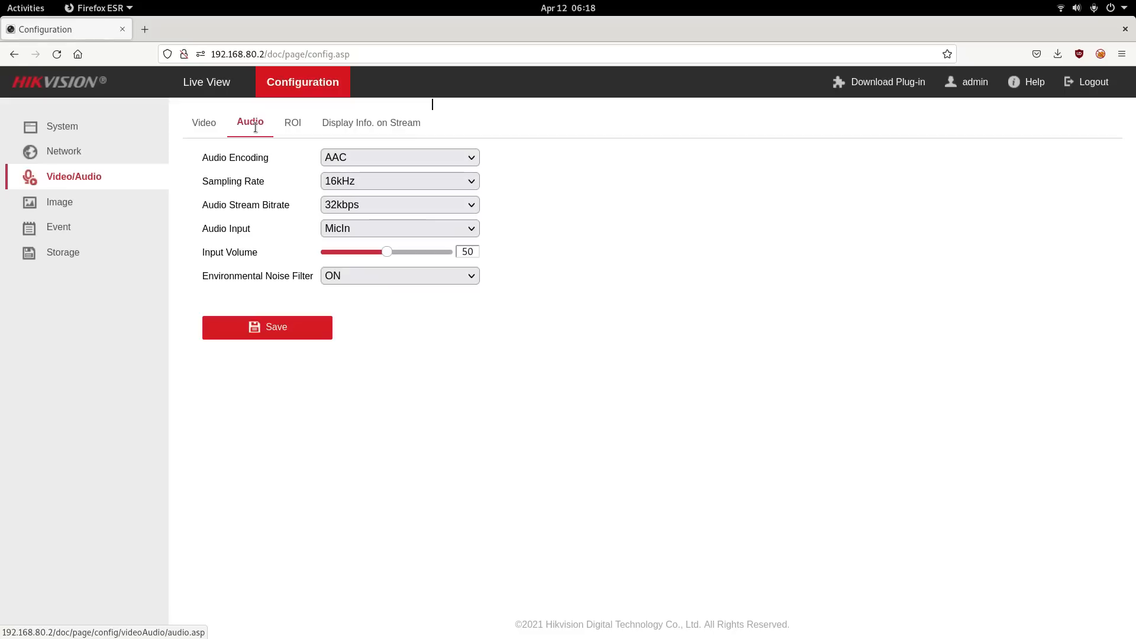
pyautogui.click(292, 123)
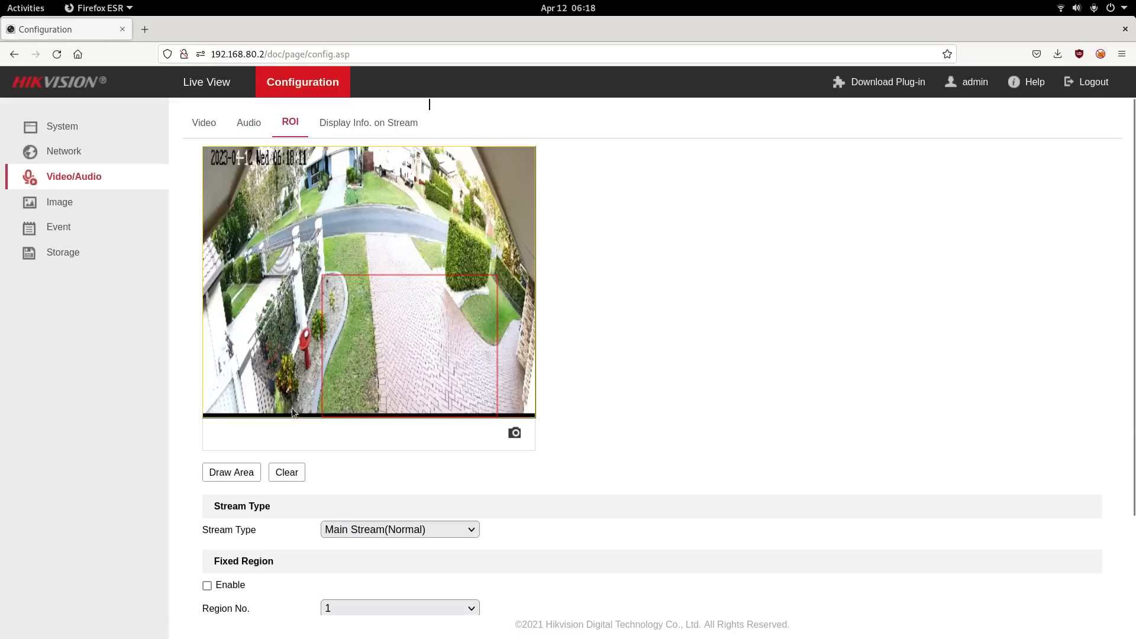
pyautogui.click(362, 123)
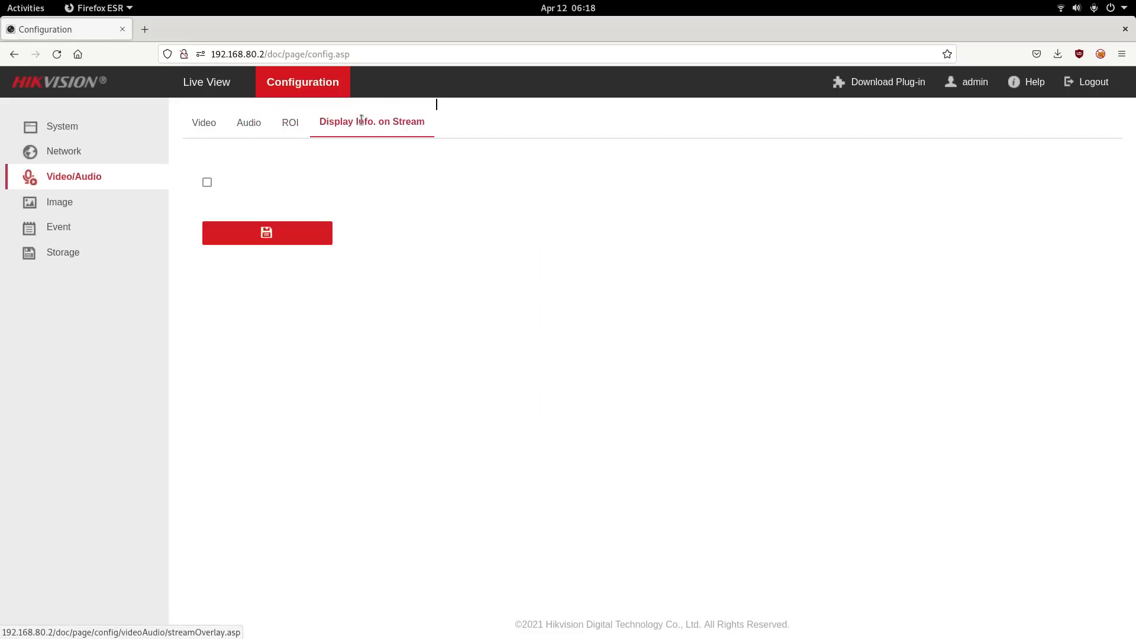
# Review the Image display and OSD settings, and inspect the camera picture with its timestamp overlay in full screen.
pyautogui.click(60, 200)
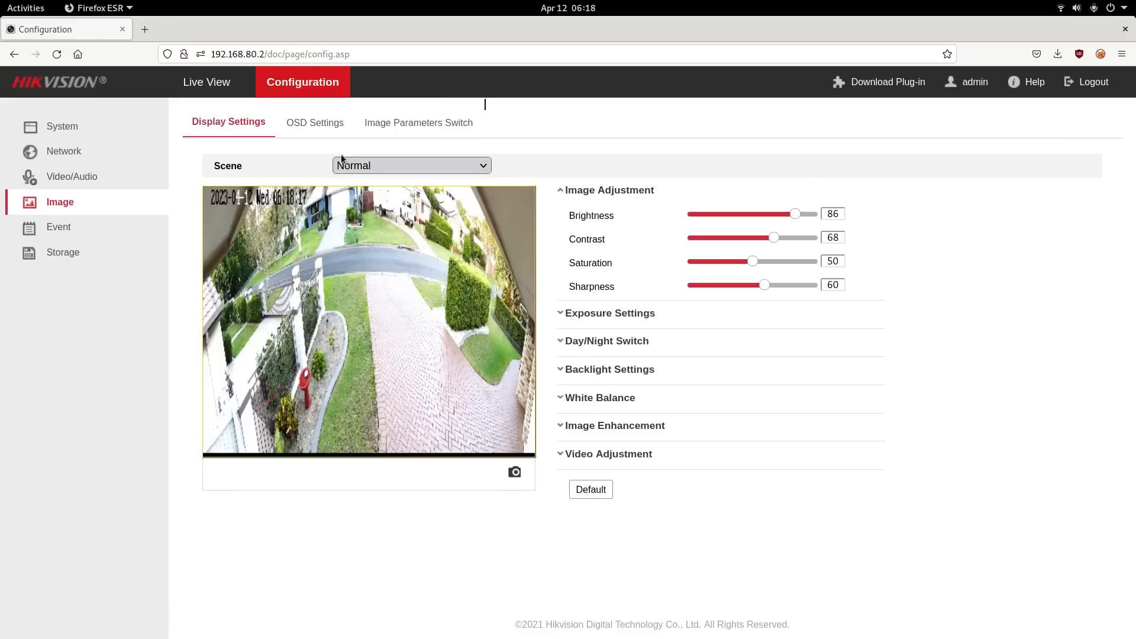
pyautogui.click(312, 122)
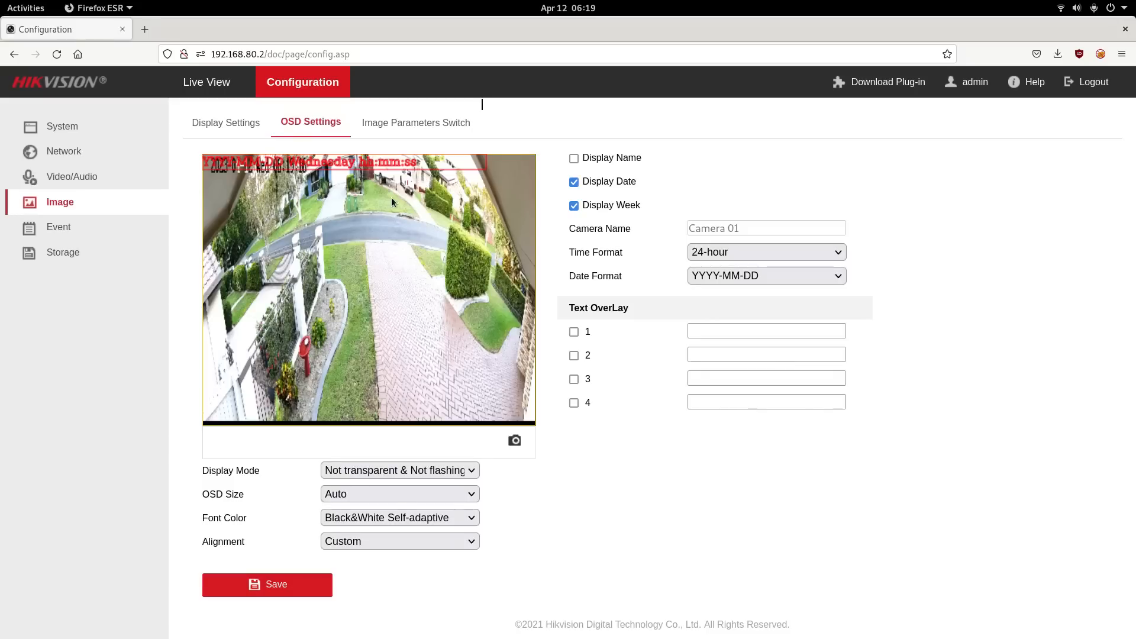
pyautogui.doubleClick(392, 197)
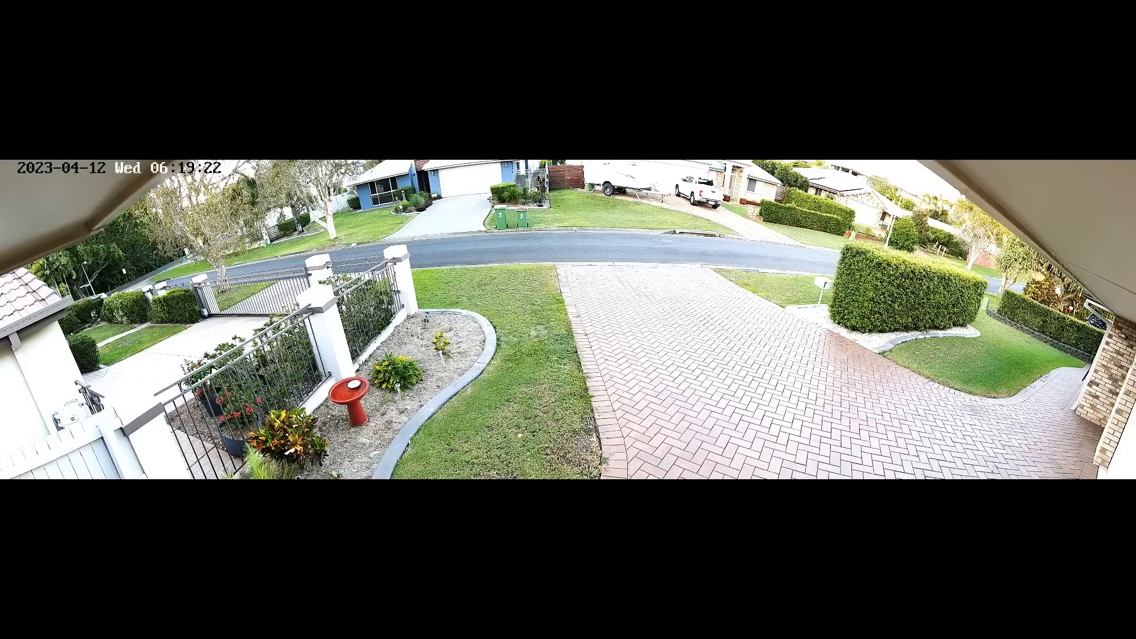
pyautogui.press('Escape')
# Look at the motion detection snapshot in Image Viewer, and check the OSD font color options back in Firefox.
pyautogui.hotkey('alt', 'Tab')
pyautogui.hotkey('alt', 'Tab')
pyautogui.hotkey('alt', 'Tab')
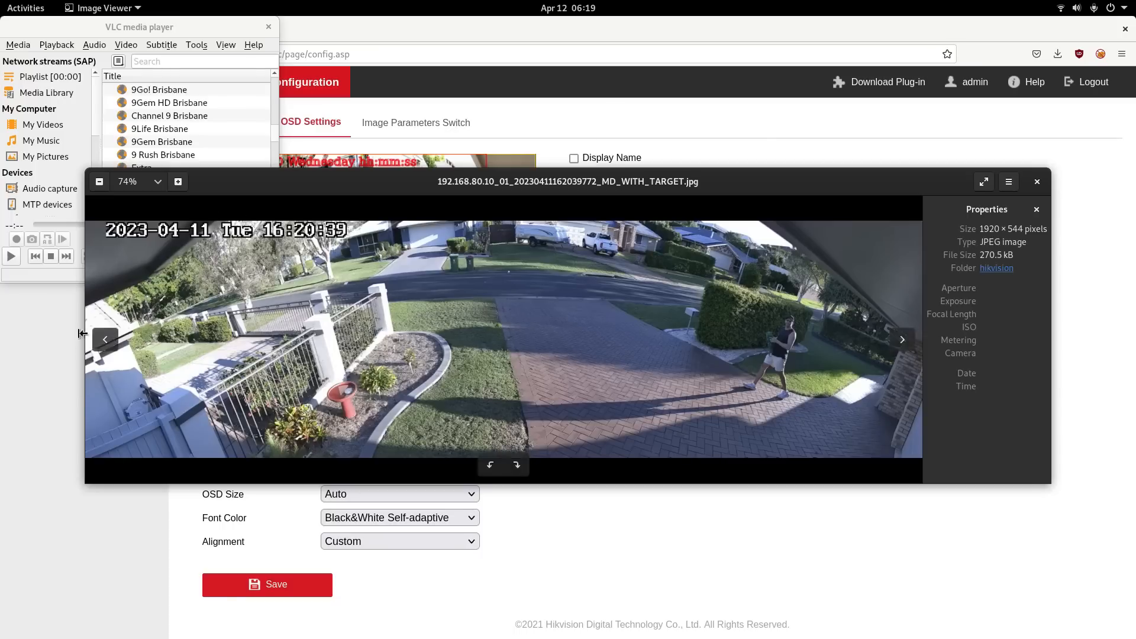
pyautogui.click(60, 350)
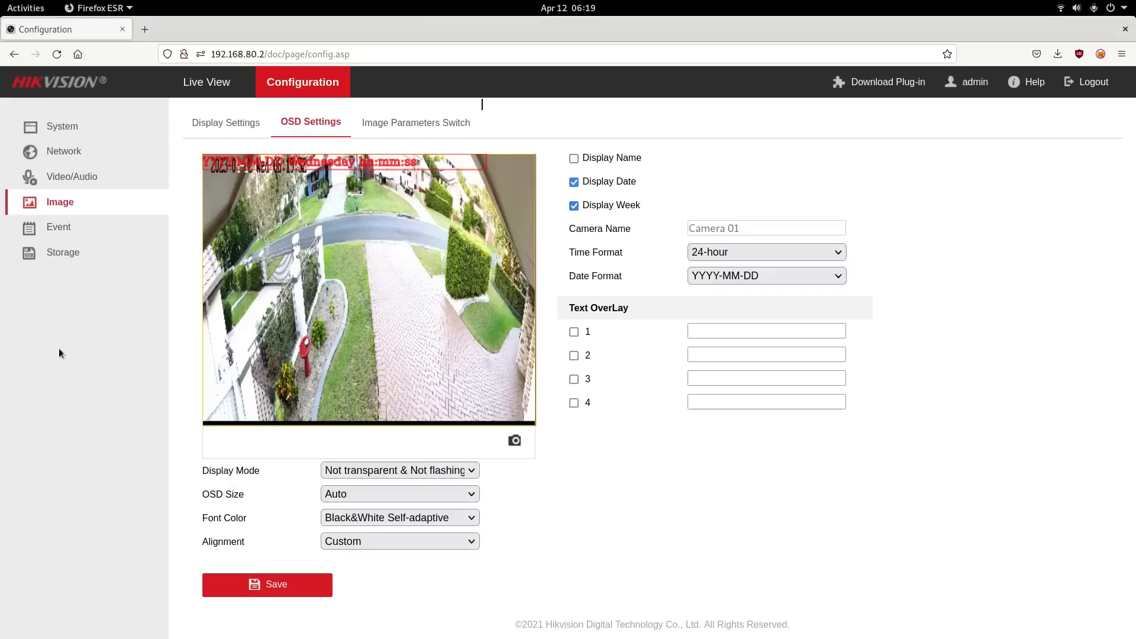
pyautogui.click(409, 518)
pyautogui.click(510, 486)
# Review the Motion Detection event settings: detection area, arming schedule and linkage method.
pyautogui.click(116, 225)
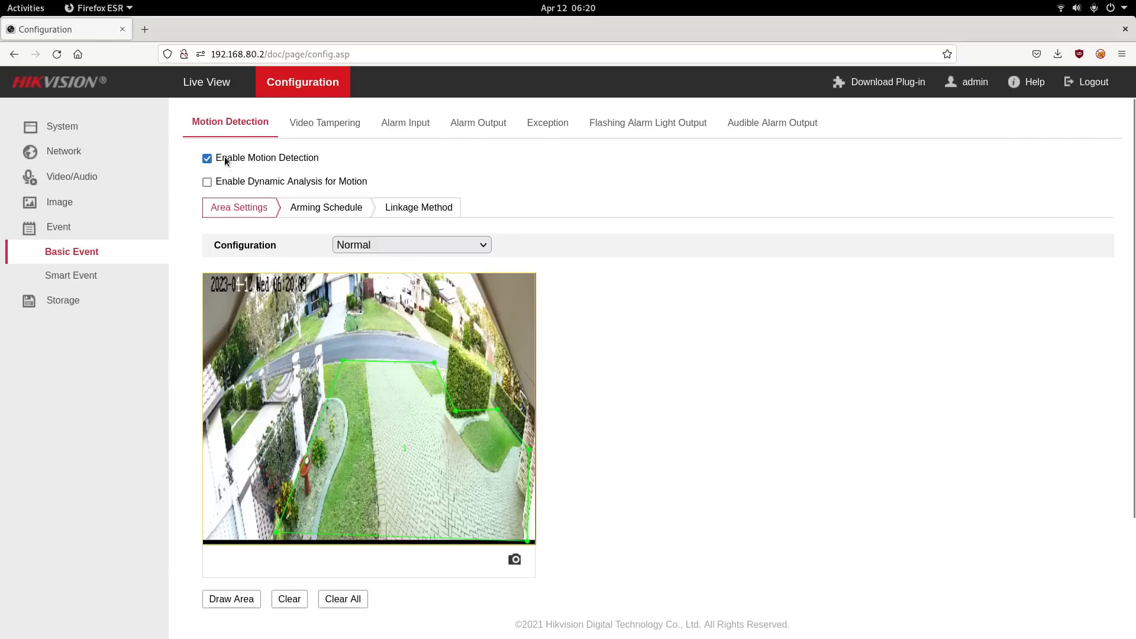
pyautogui.click(324, 208)
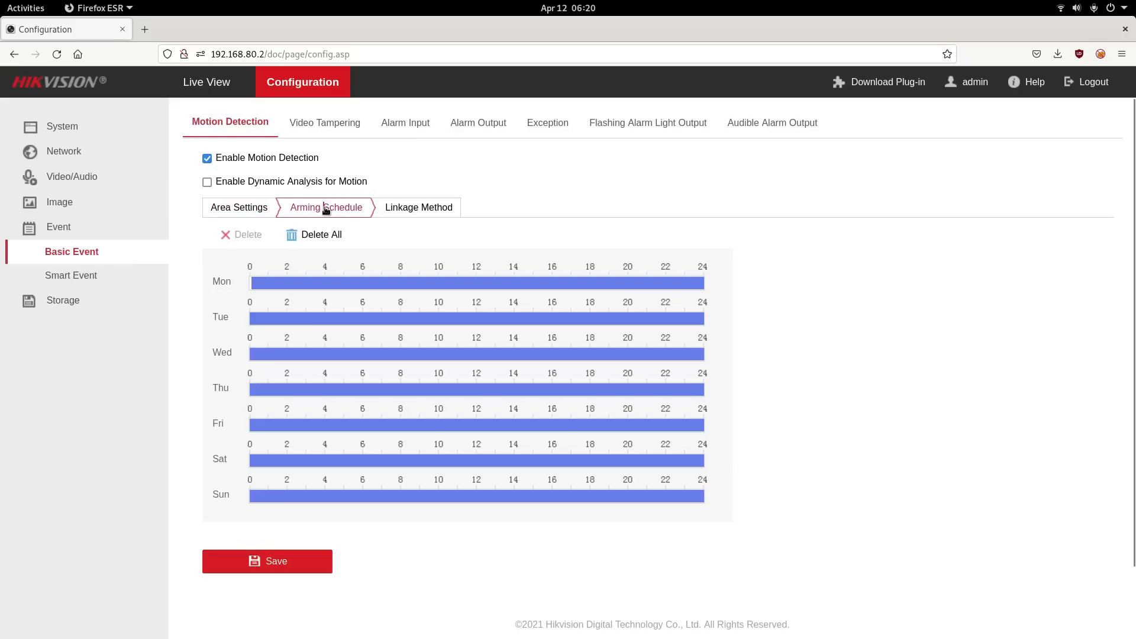
pyautogui.click(402, 209)
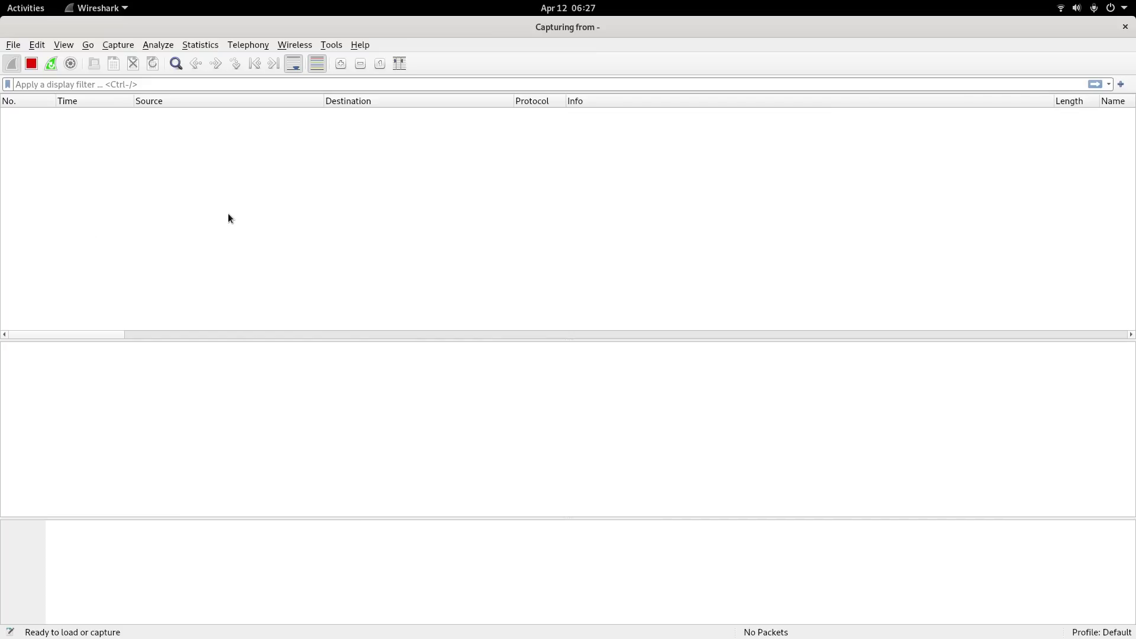
# In Firefox, run the camera's FTP server test and return to the running Wireshark capture.
pyautogui.hotkey('alt', 'Tab')
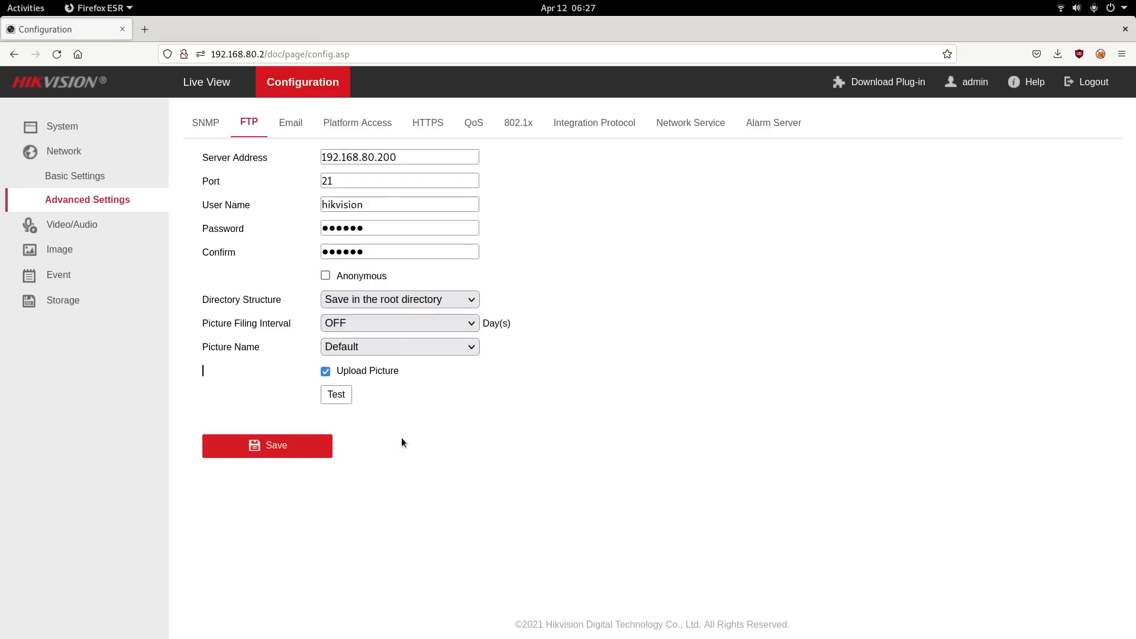
pyautogui.click(335, 396)
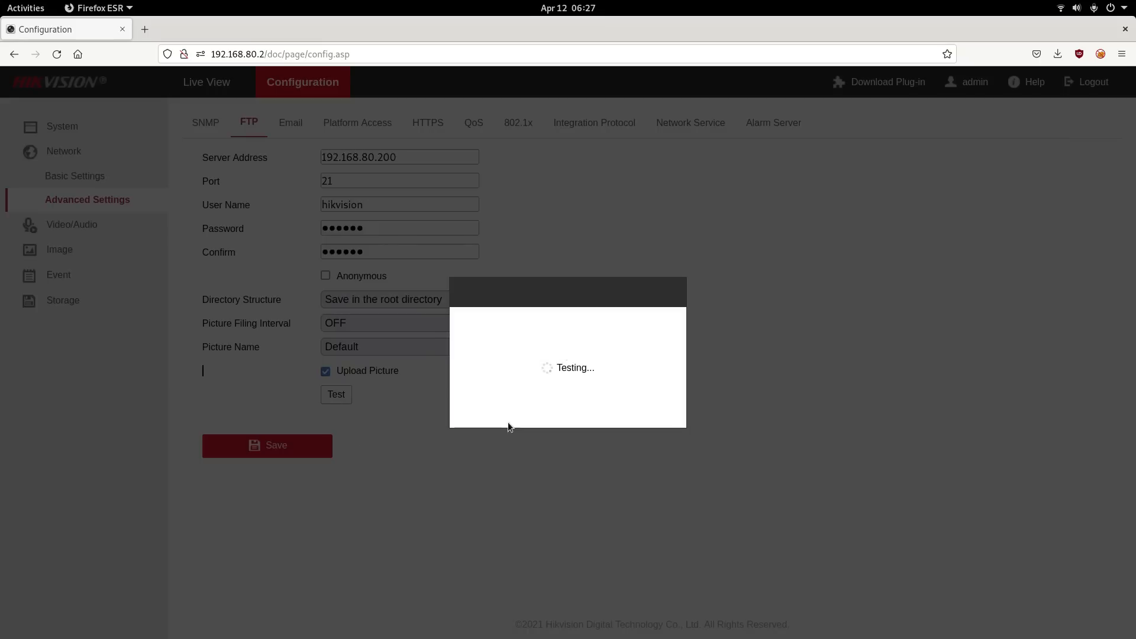
pyautogui.hotkey('alt', 'Tab')
# Inspect the camera's FTP login password request and the STOR test request in the capture.
pyautogui.click(712, 235)
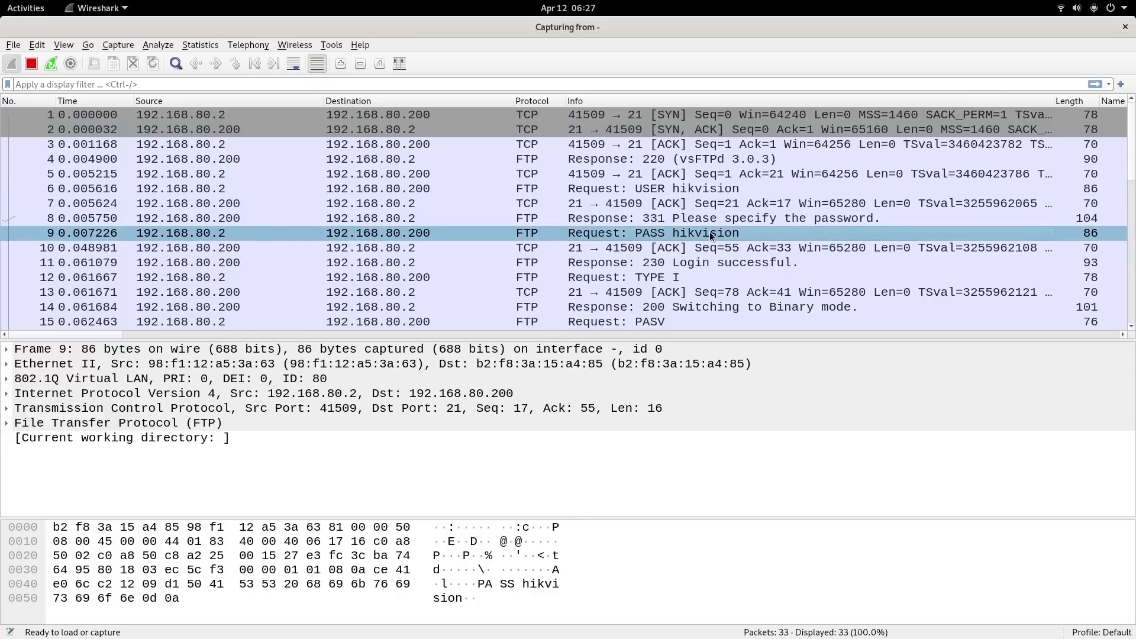
pyautogui.scroll(-2, 700, 284)
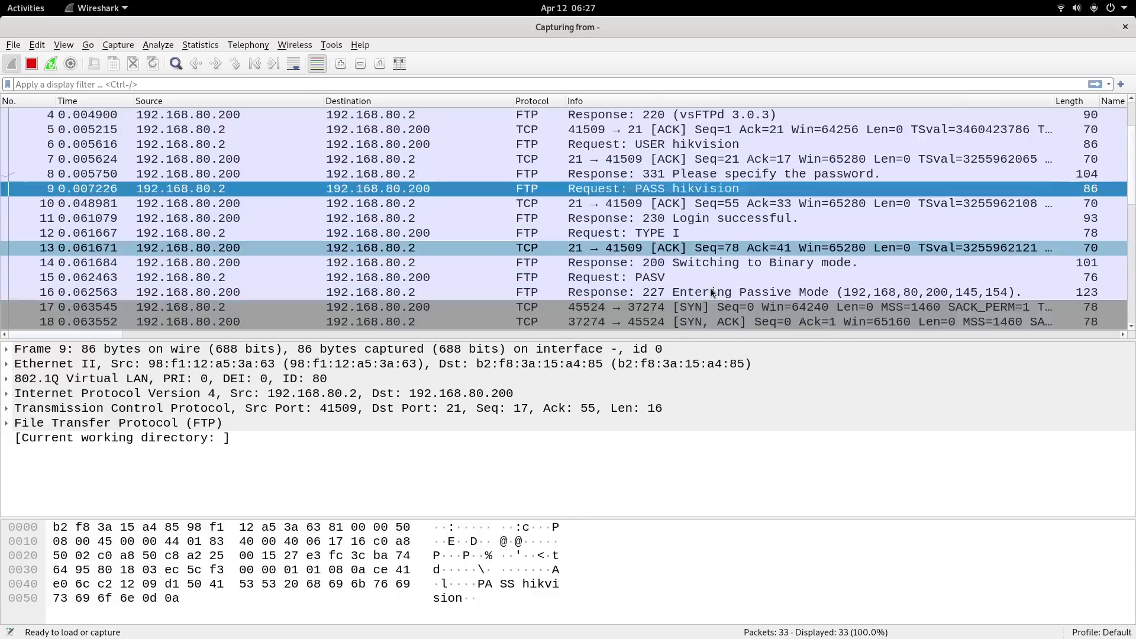
pyautogui.click(679, 307)
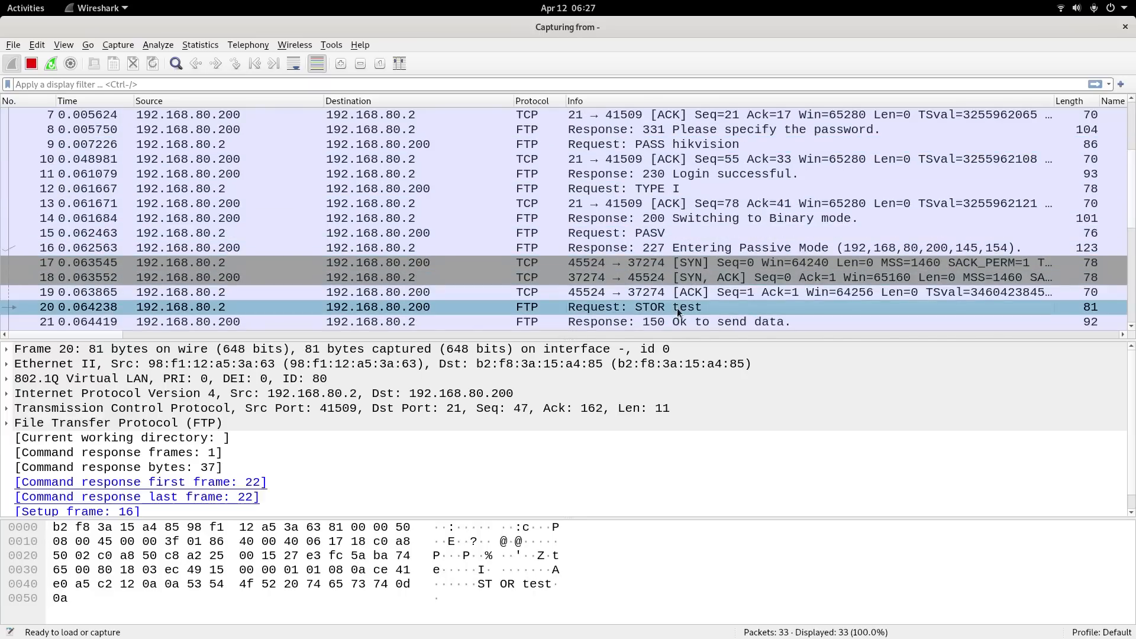
pyautogui.scroll(-1, 677, 308)
pyautogui.scroll(-1, 677, 307)
# Examine the text payload of the FTP data packet for STOR test and its preceding server response.
pyautogui.click(514, 248)
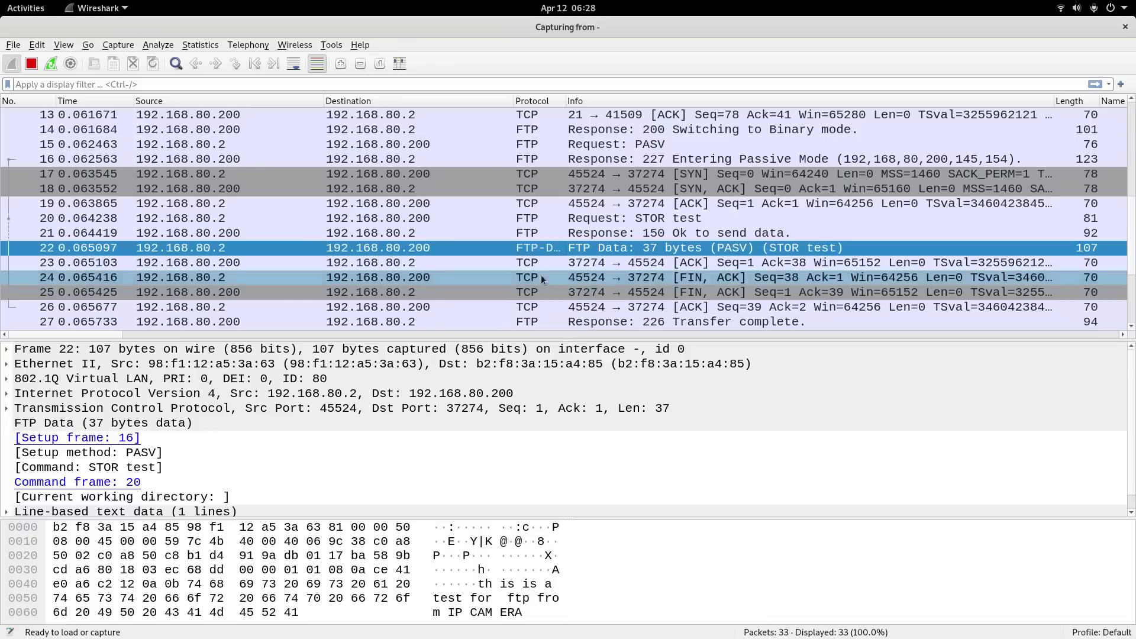
pyautogui.click(517, 599)
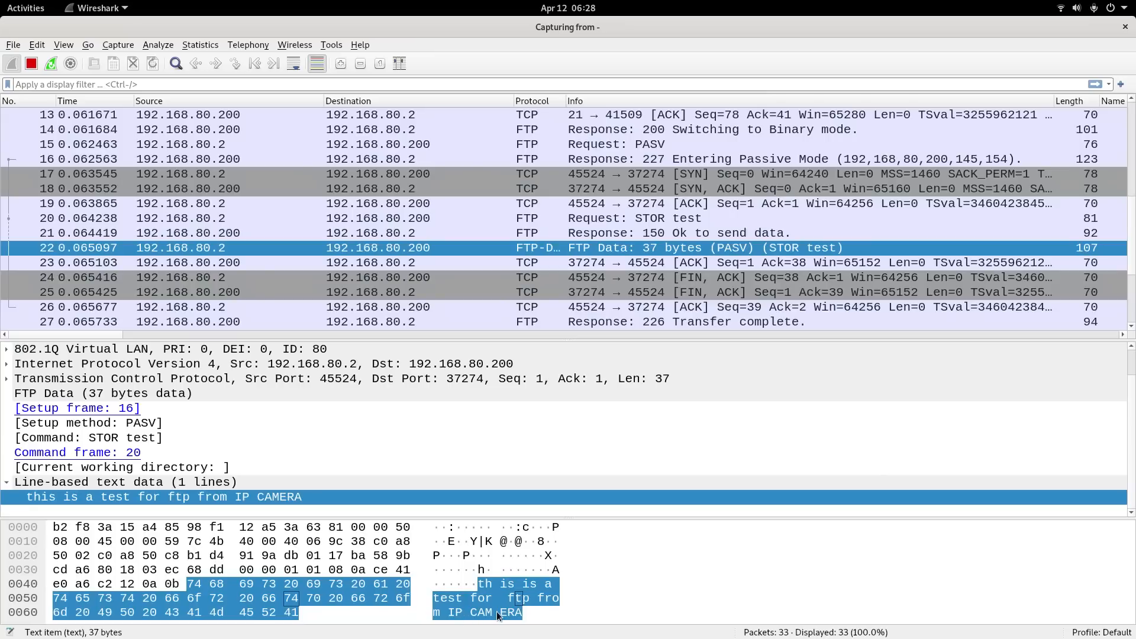
pyautogui.doubleClick(495, 453)
pyautogui.click(468, 235)
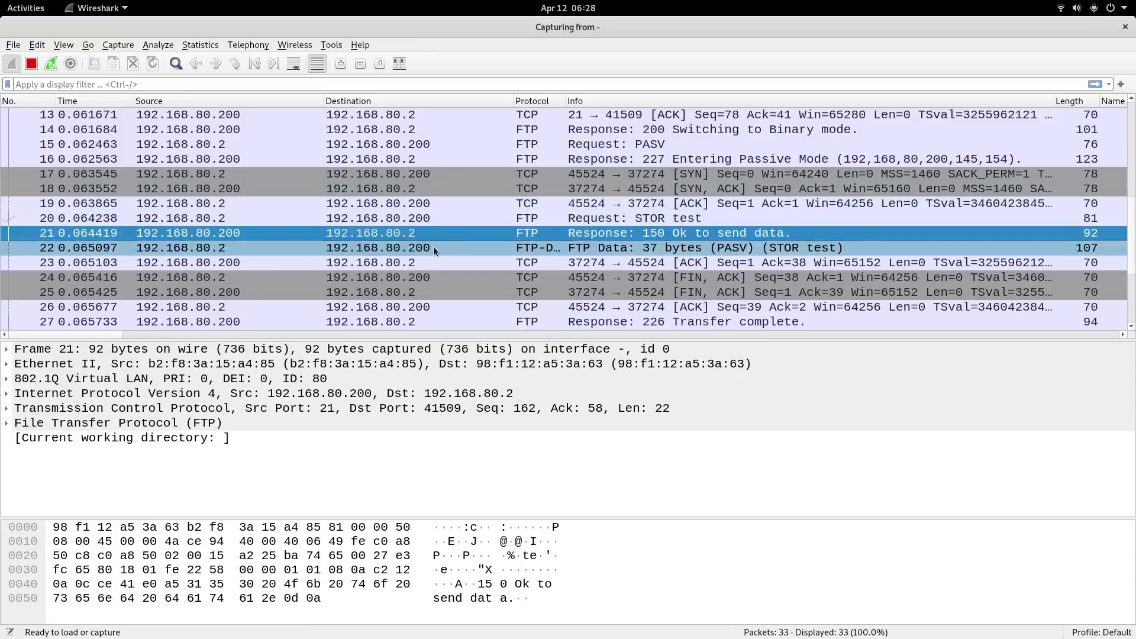
pyautogui.moveTo(565, 101); pyautogui.dragTo(609, 99)
pyautogui.click(444, 248)
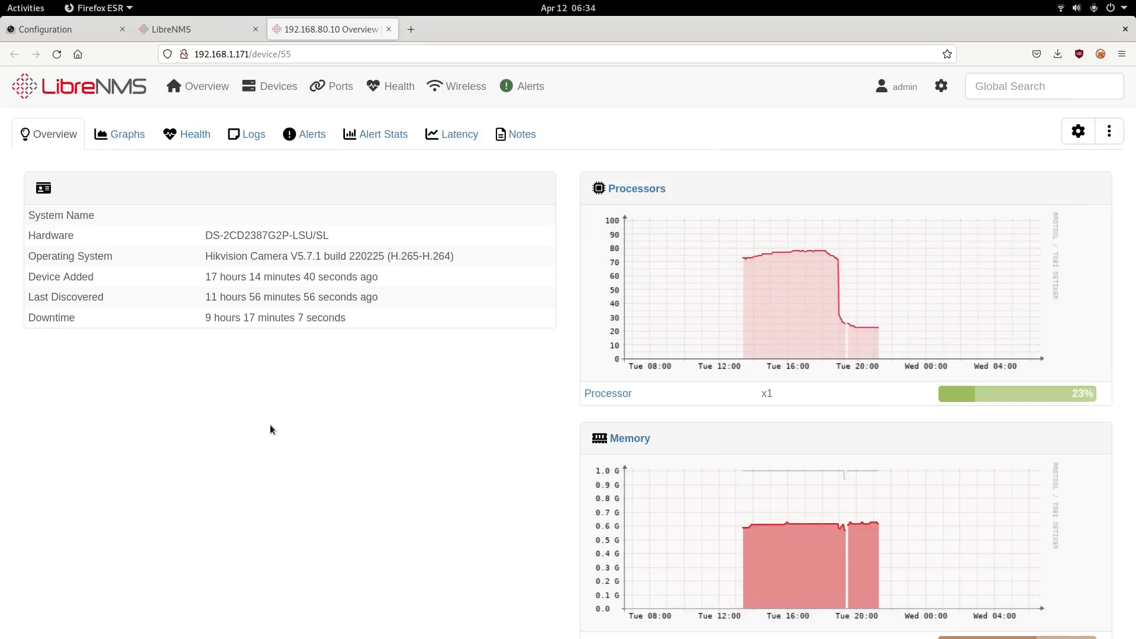
# In Firefox, view the LibreNMS traffic graphs for the Camera - Driveway switch port.
pyautogui.click(205, 27)
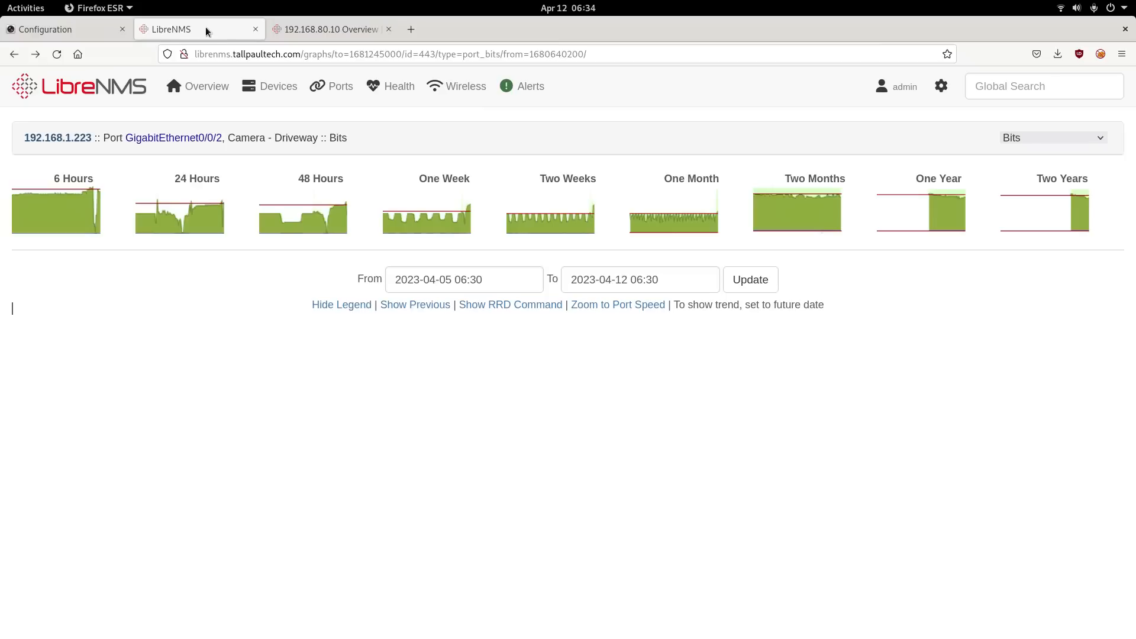
pyautogui.moveTo(172, 140)
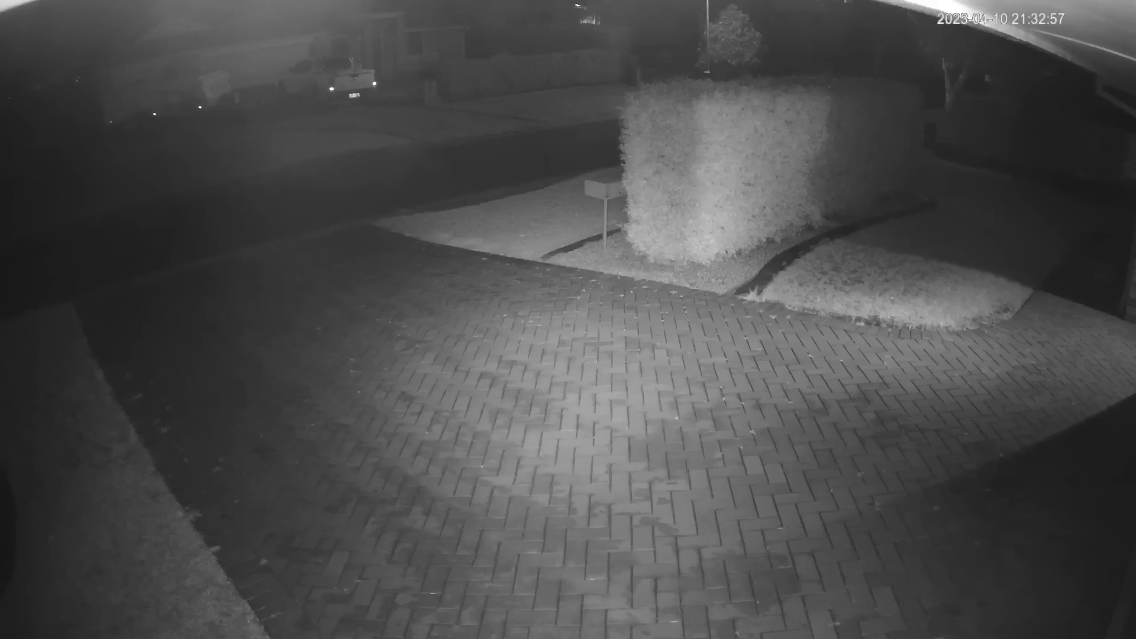
# Play the night-time driveway recording in the video player.
pyautogui.press('space')
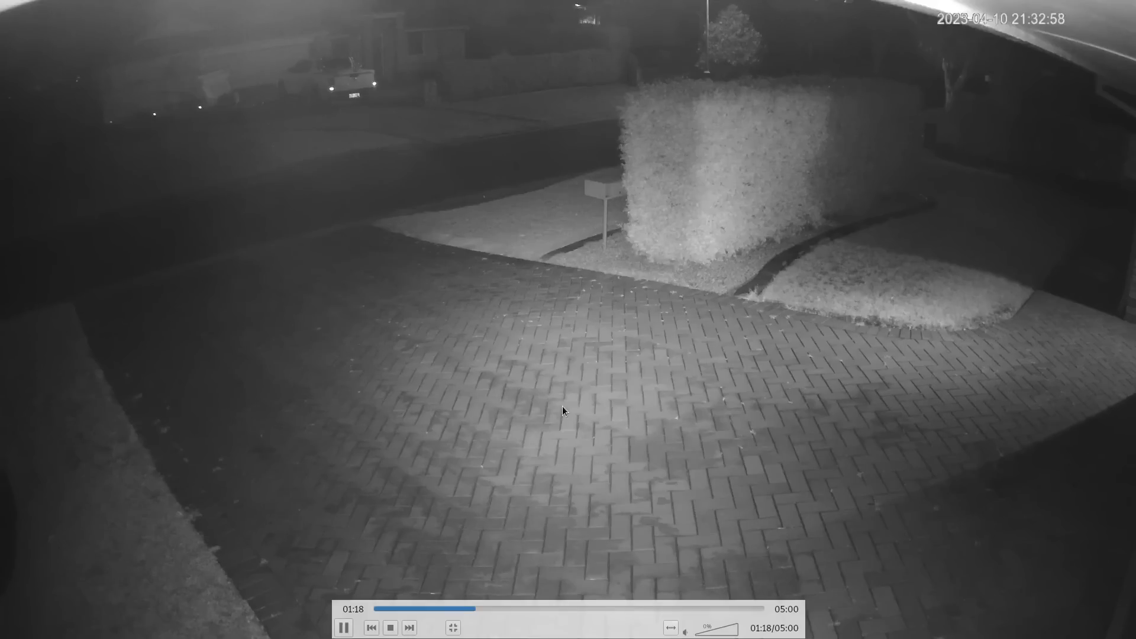
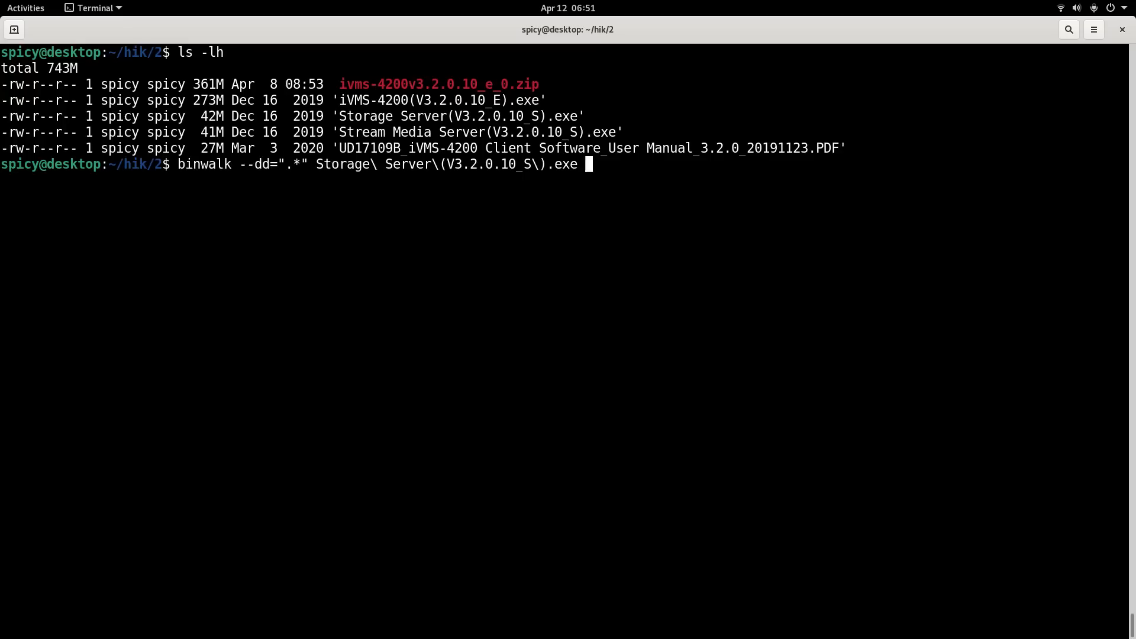
# In the terminal, extract all embedded files from Storage Server(V3.2.0.10_S).exe with binwalk --dd=".*".
pyautogui.press('Return')
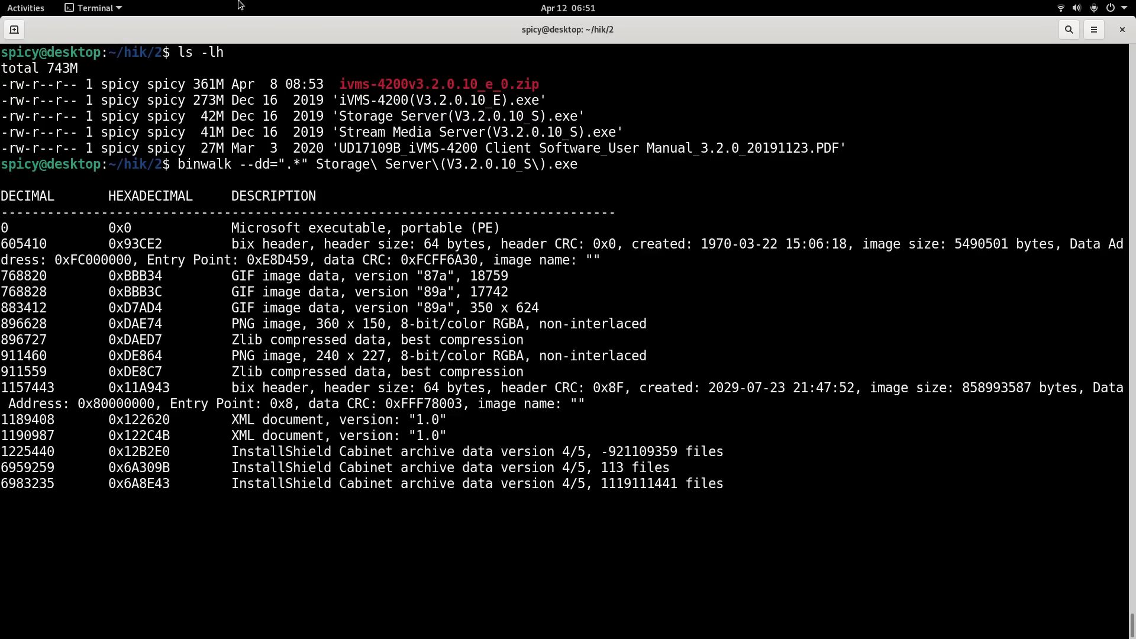
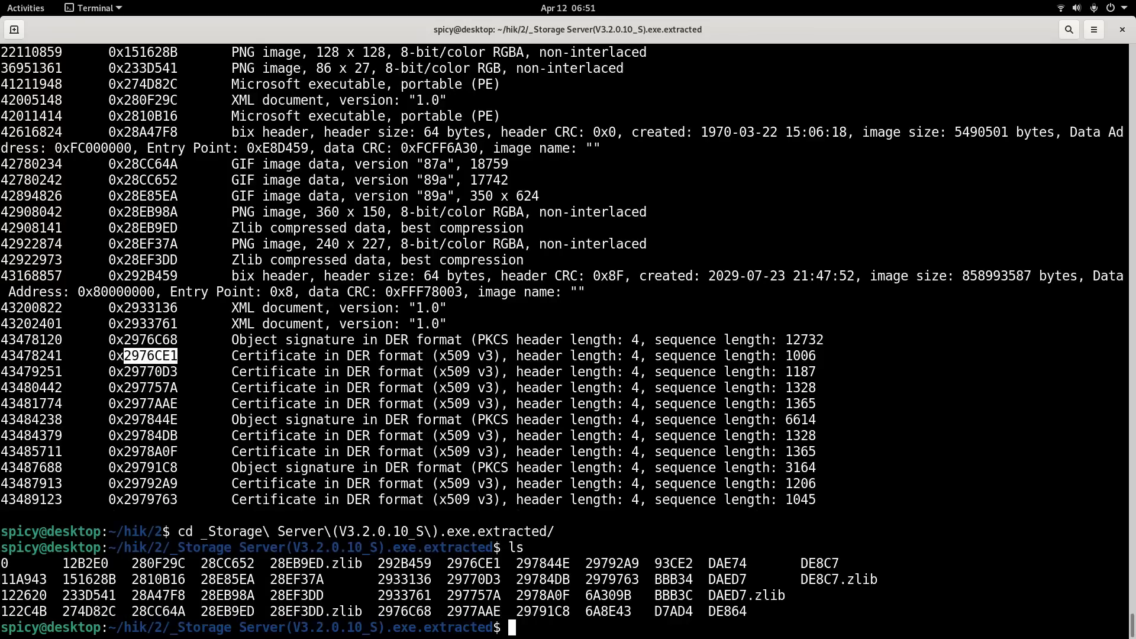
# Decode the extracted certificate 2976CE1 with openssl x509 -inform der -noout -text, and examine its issuer, validity and subject.
pyautogui.write('openssl x509 -in  -inform der -noout -text')
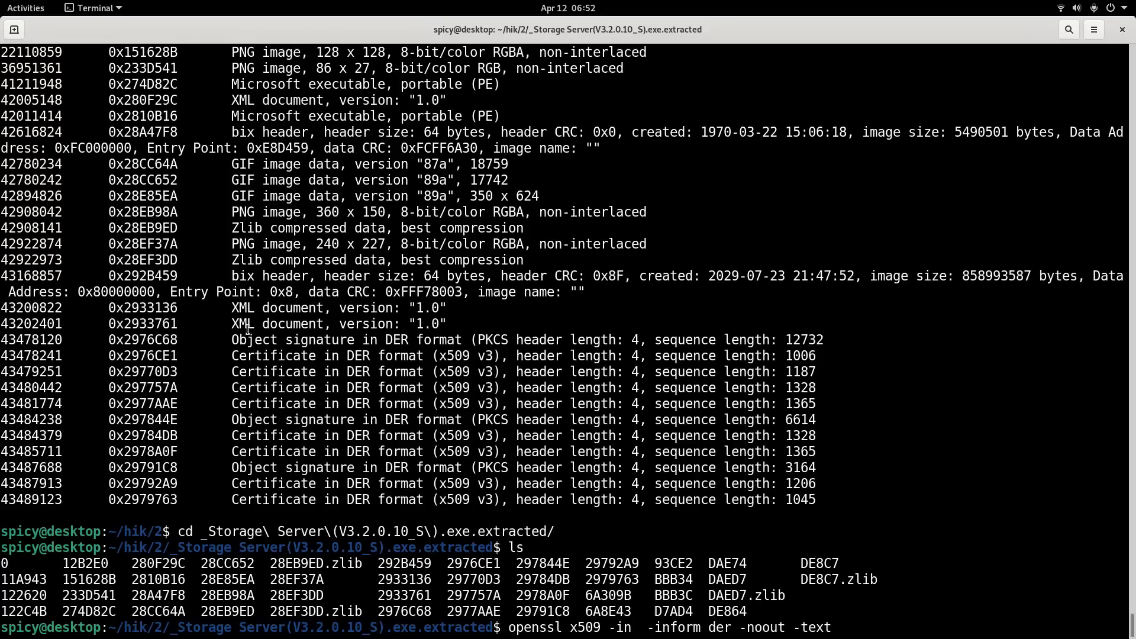
pyautogui.moveTo(124, 355); pyautogui.dragTo(176, 355)
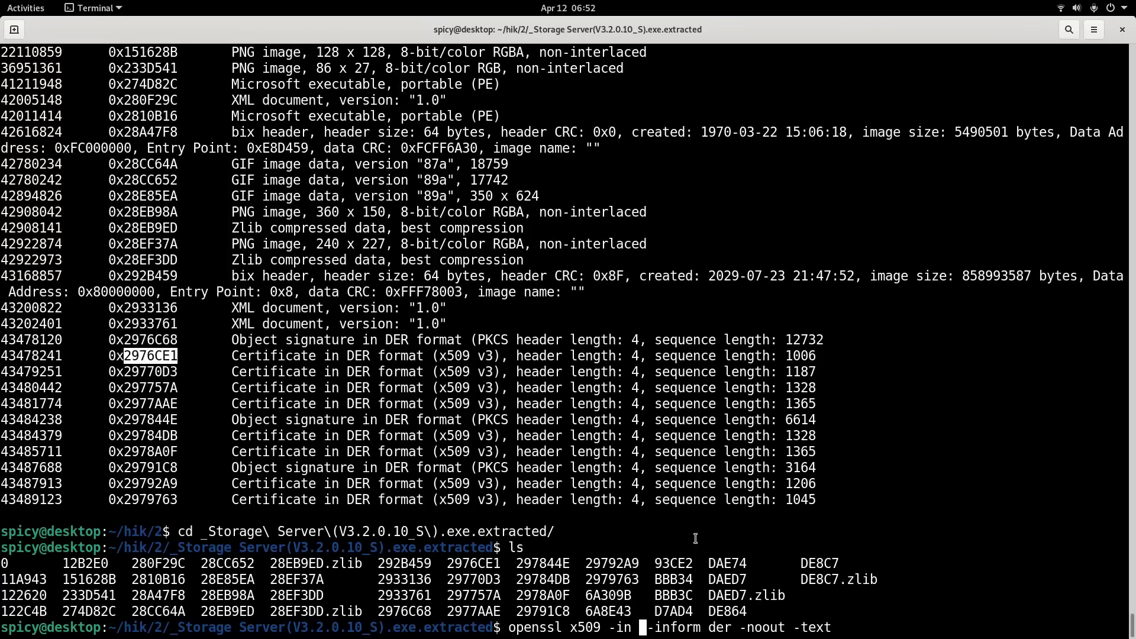
pyautogui.middleClick(678, 624)
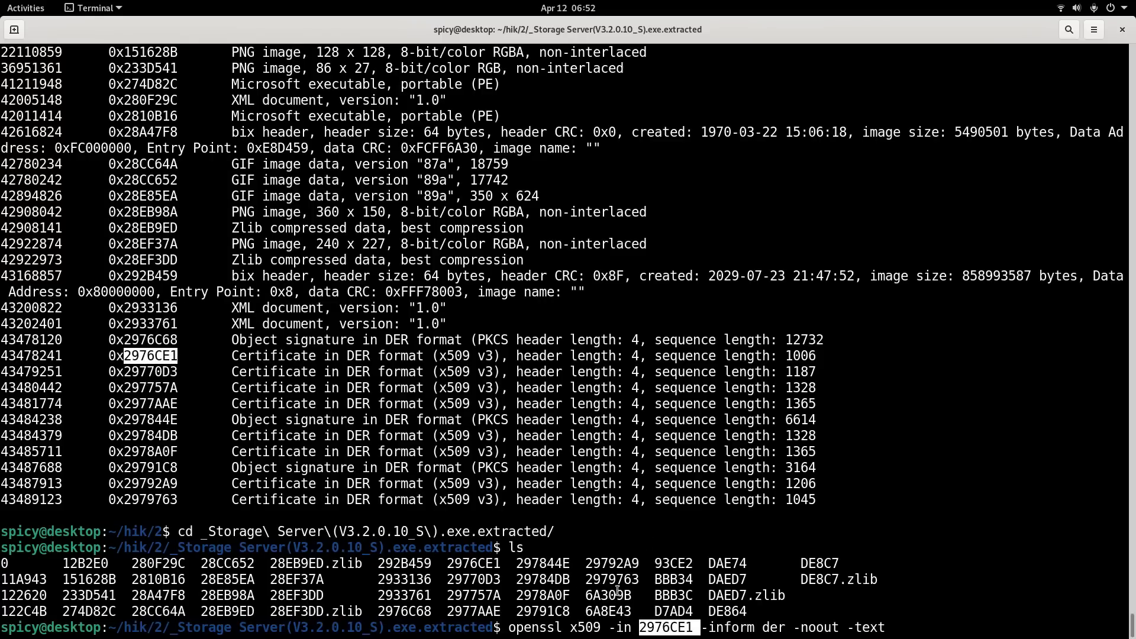
pyautogui.press('Return')
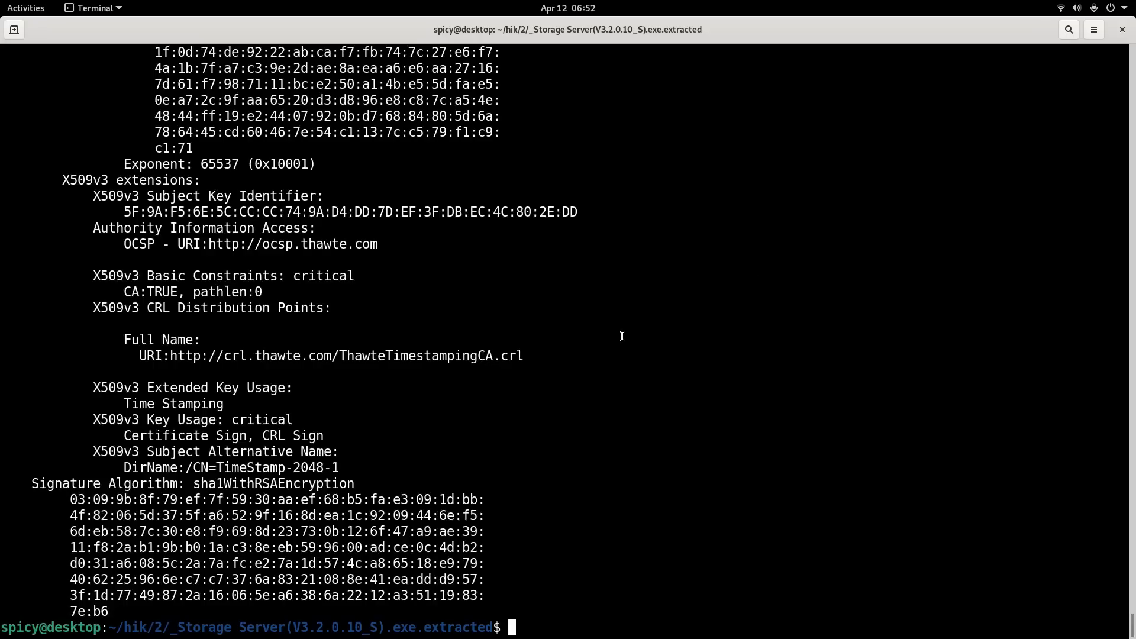
pyautogui.scroll(10, 622, 336)
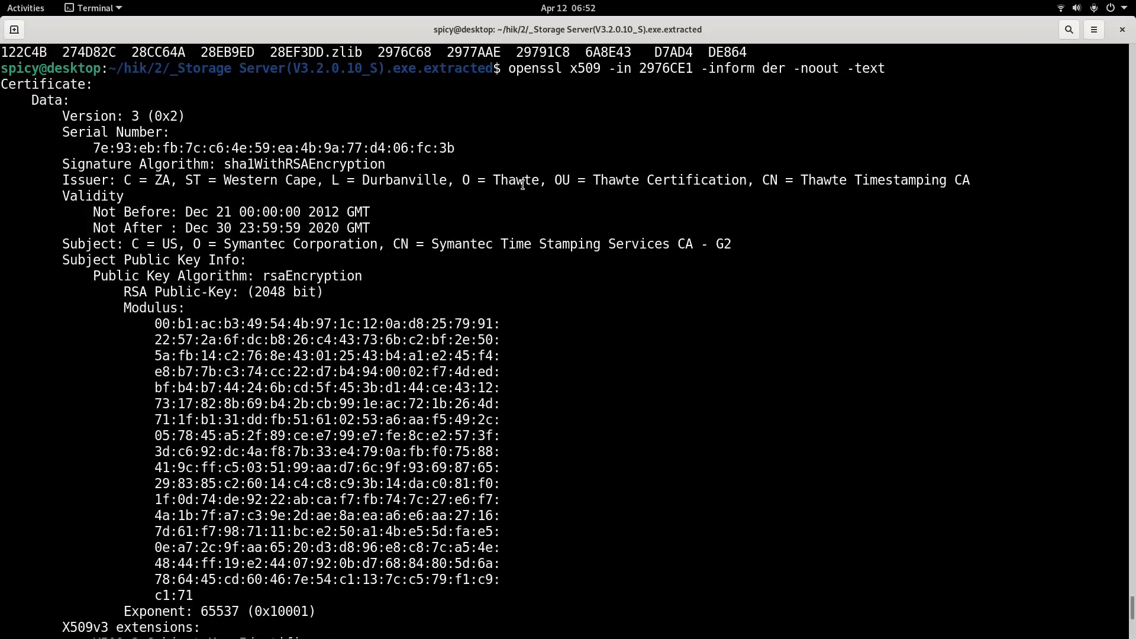
# Examine the issuer organisation in the decoded 2976CE1 certificate and review the rest of its output.
pyautogui.doubleClick(522, 184)
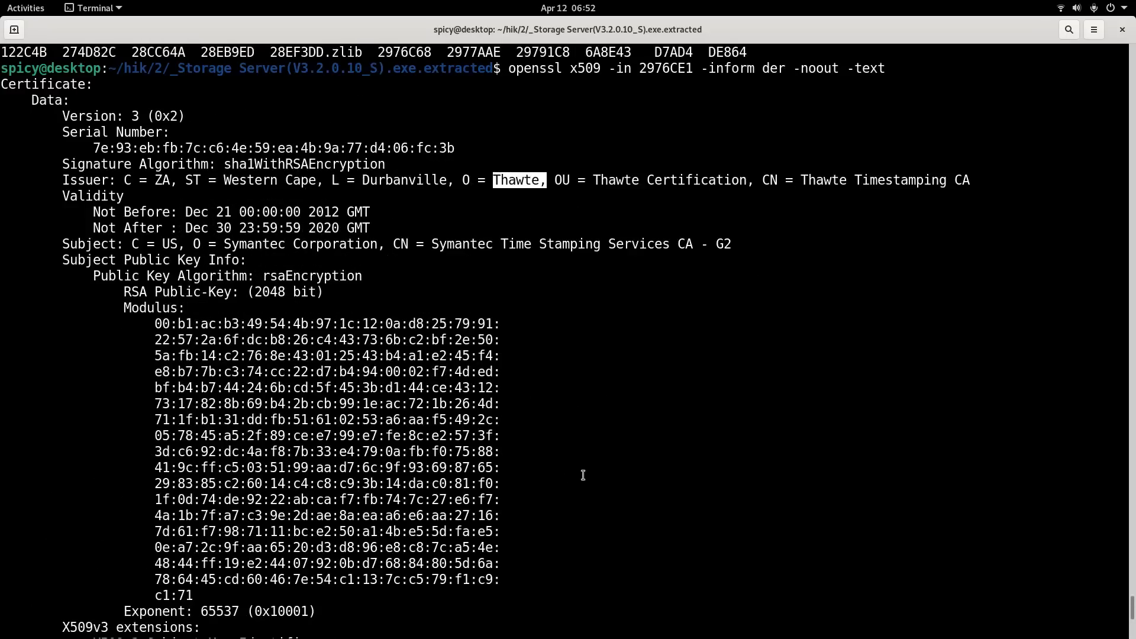
pyautogui.scroll(7, 582, 475)
pyautogui.scroll(-16, 603, 426)
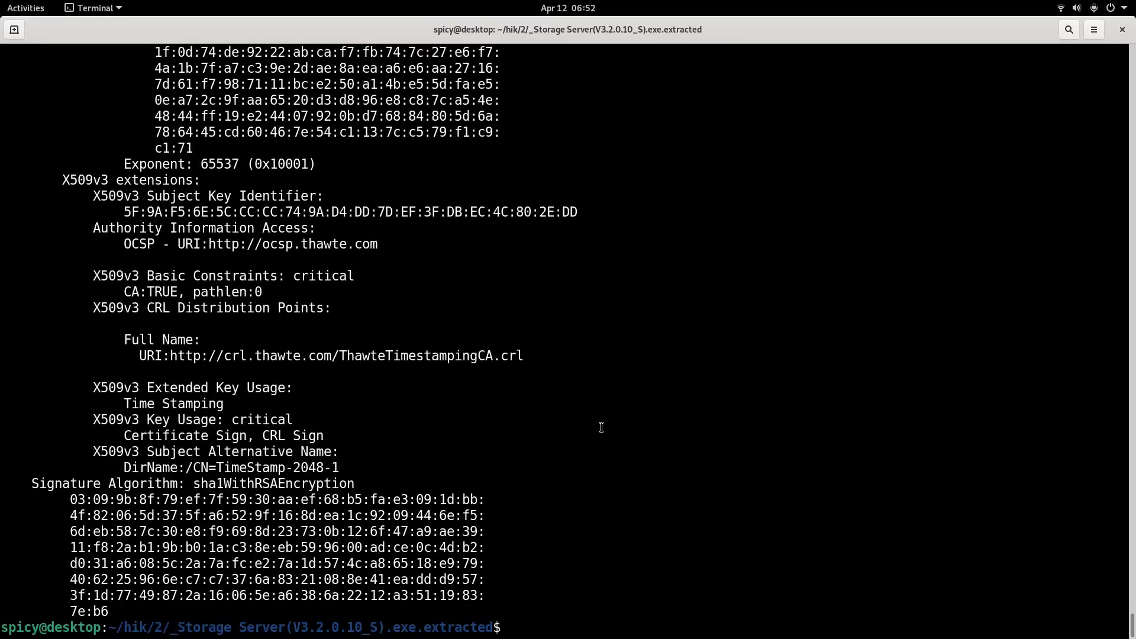
# Take the next certificate offset, 29770D3, from the binwalk listing and decode that file with openssl x509 -inform der -noout -text.
pyautogui.press('Up')
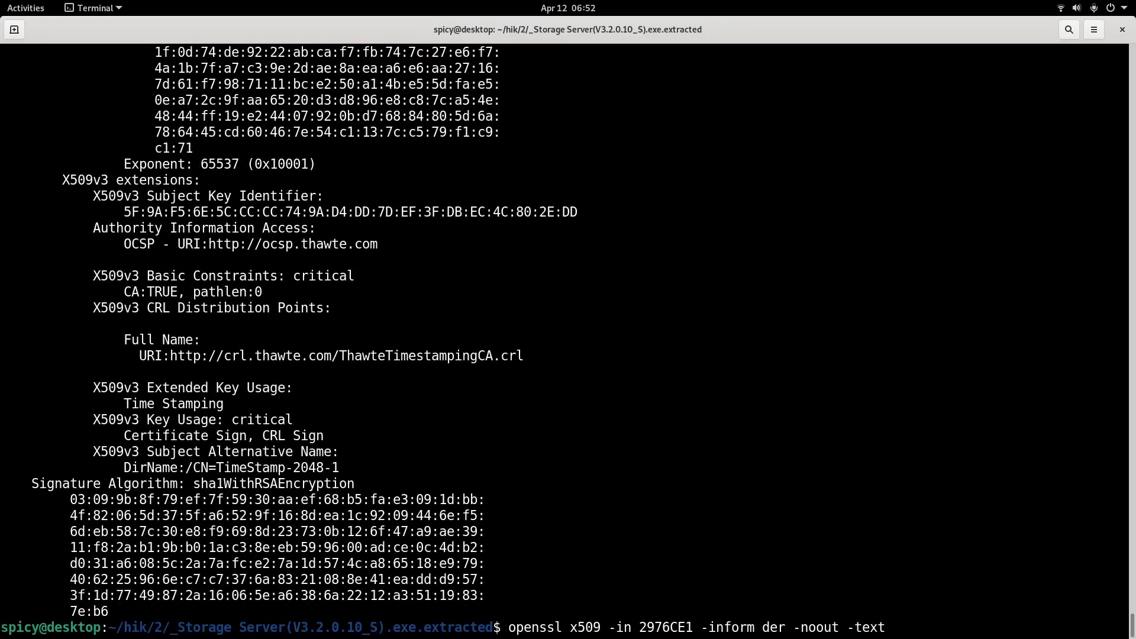
pyautogui.scroll(15, 459, 516)
pyautogui.scroll(-6, 456, 514)
pyautogui.scroll(8, 456, 515)
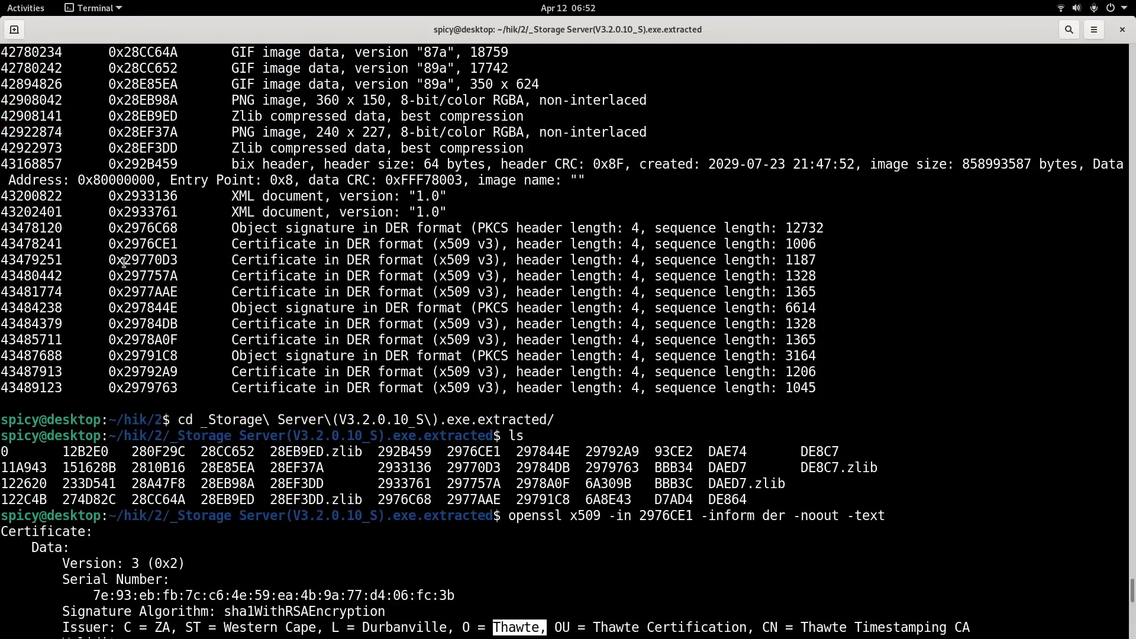
pyautogui.moveTo(126, 259); pyautogui.dragTo(175, 259)
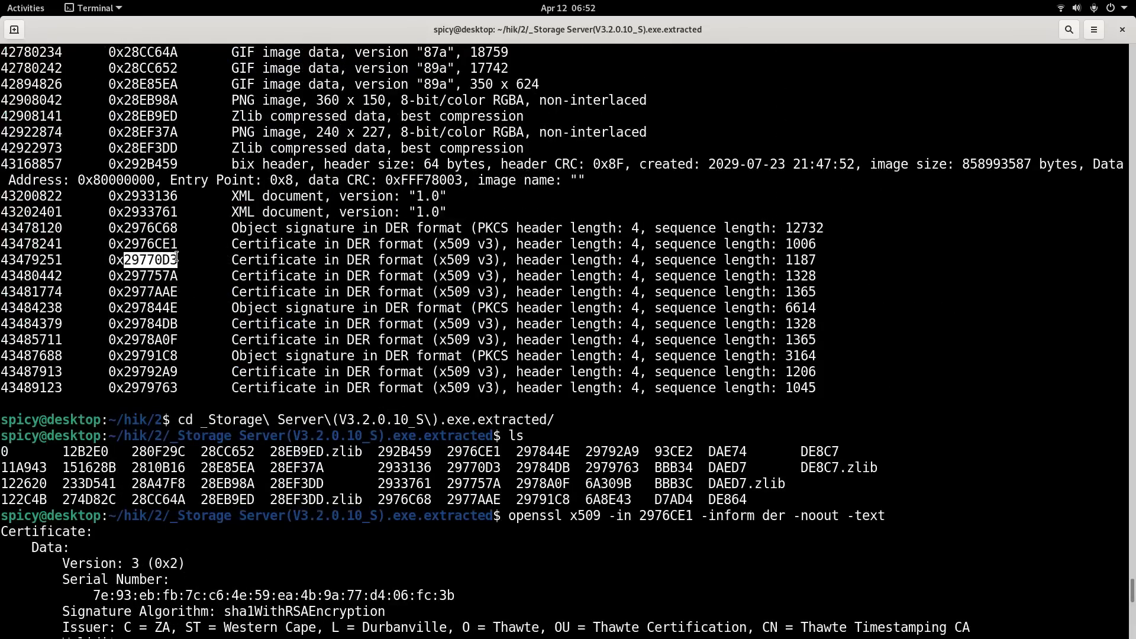
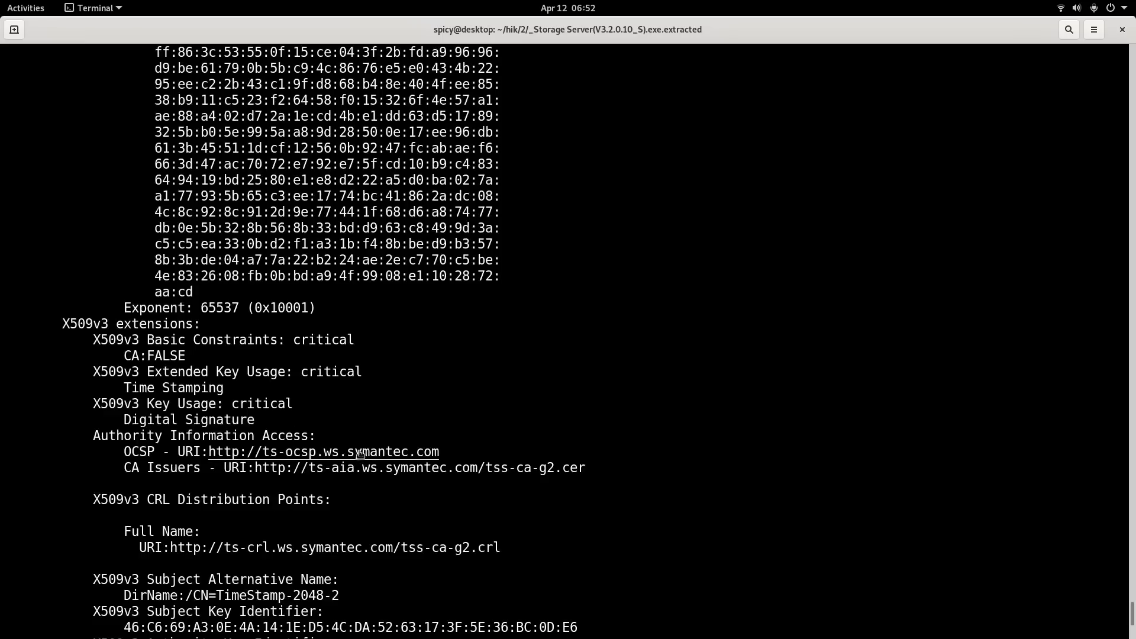
# Examine the issuer common name of the decoded 29770D3 certificate and compare its details with the preceding certificate output.
pyautogui.scroll(8, 503, 450)
pyautogui.moveTo(693, 260); pyautogui.dragTo(426, 262)
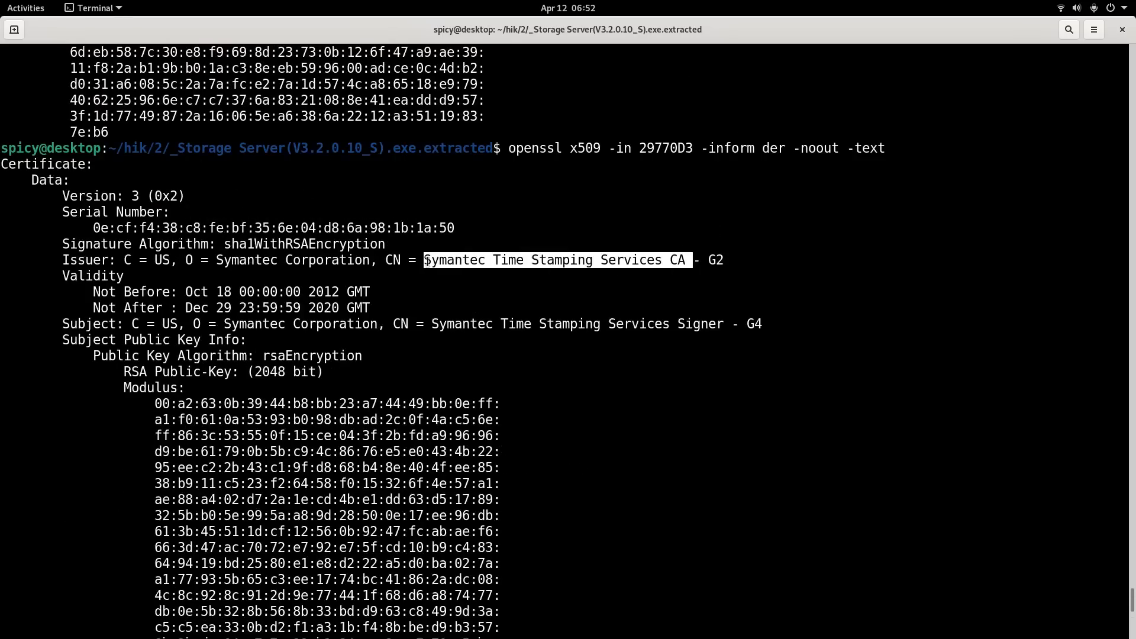
pyautogui.click(438, 265)
pyautogui.scroll(-12, 477, 393)
pyautogui.scroll(20, 387, 536)
pyautogui.scroll(-9, 381, 559)
pyautogui.scroll(-20, 385, 550)
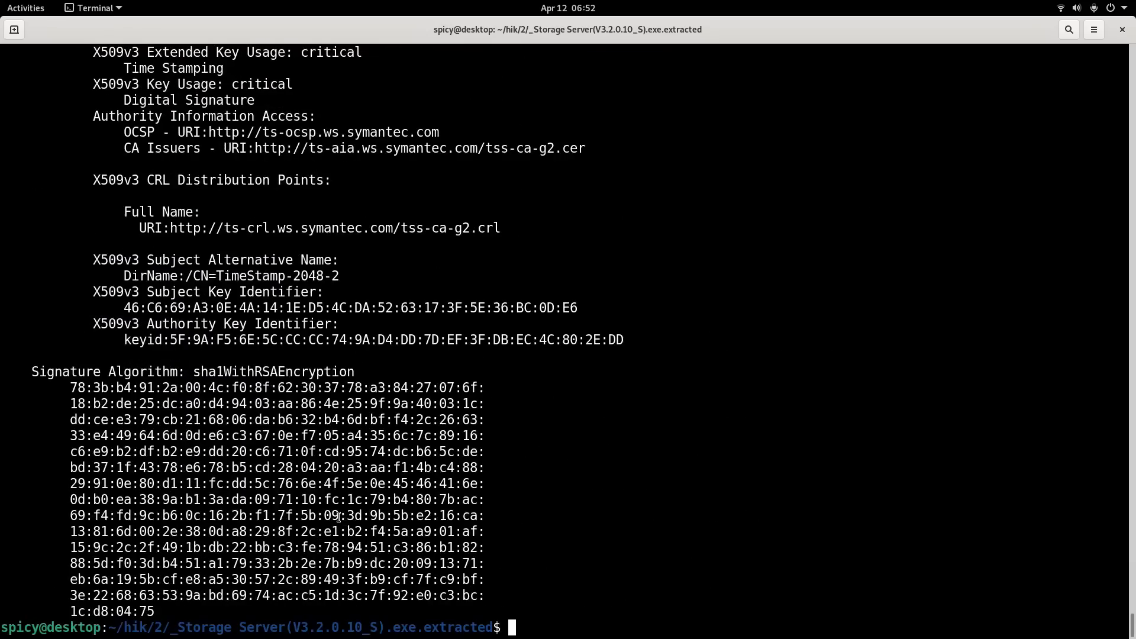